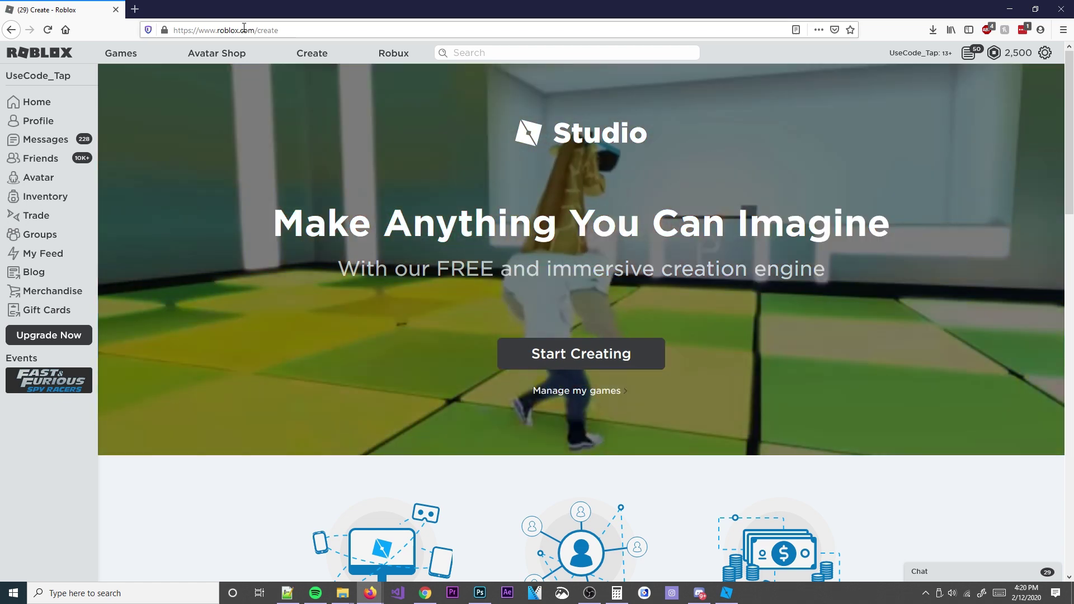
drag(230, 31, 279, 33)
click(282, 32)
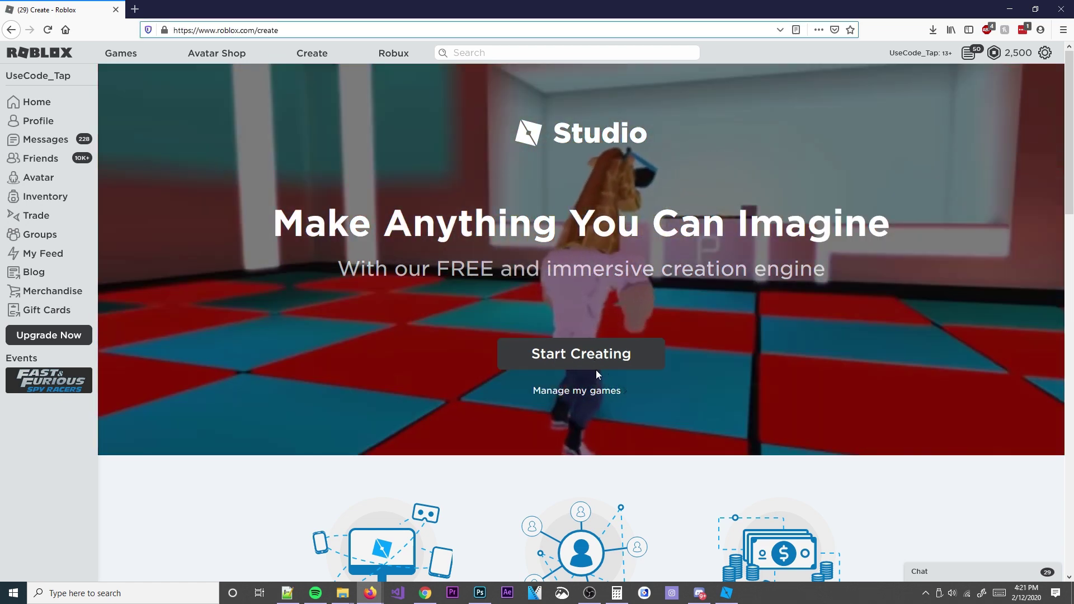
click(552, 357)
click(553, 357)
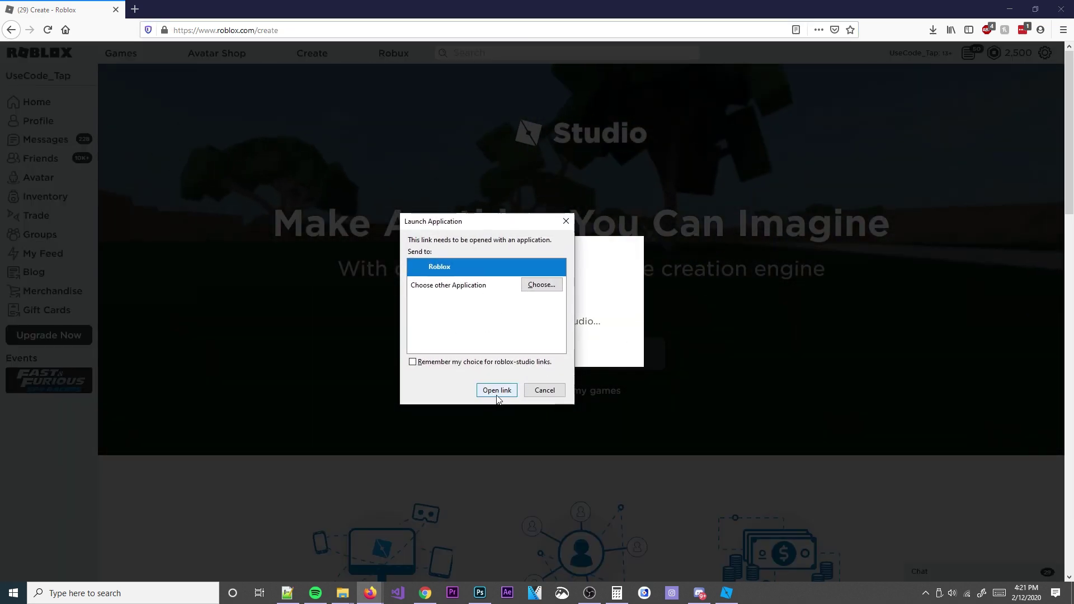
click(543, 391)
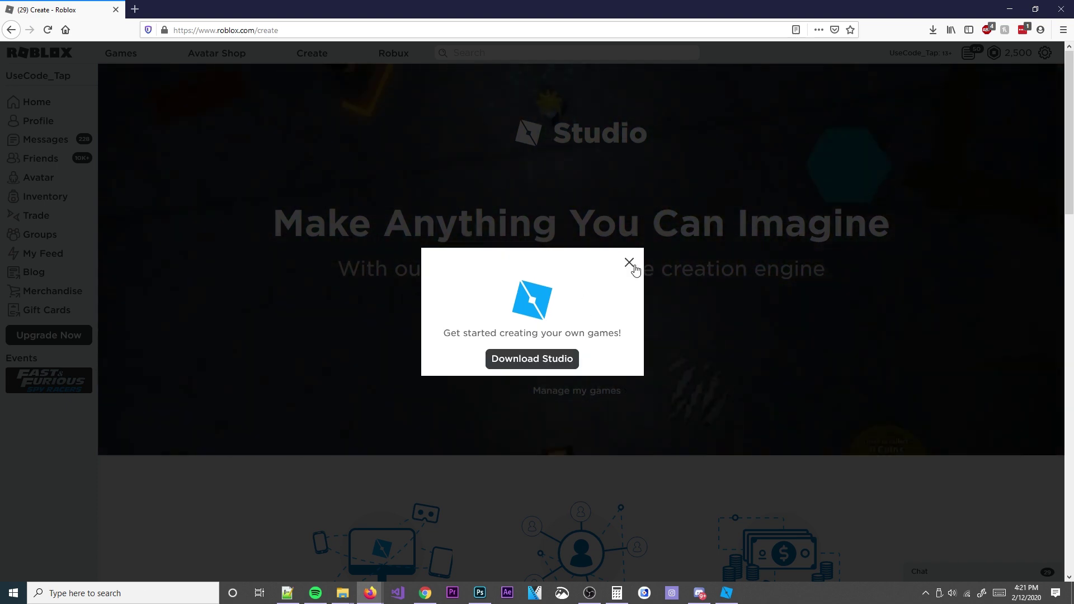
click(628, 263)
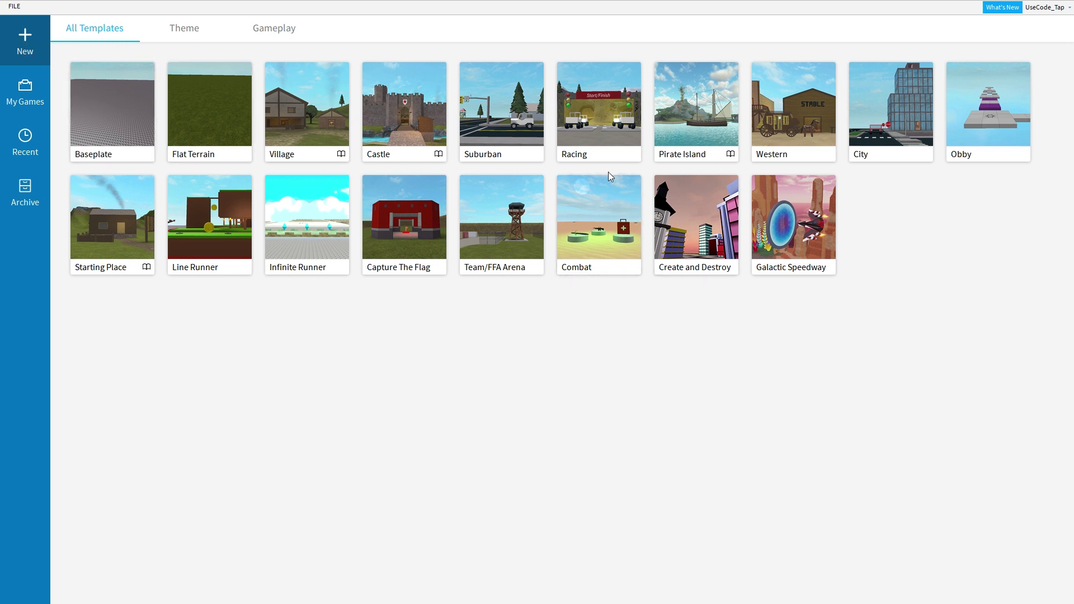
Create a new place from the Baseplate template.
click(102, 101)
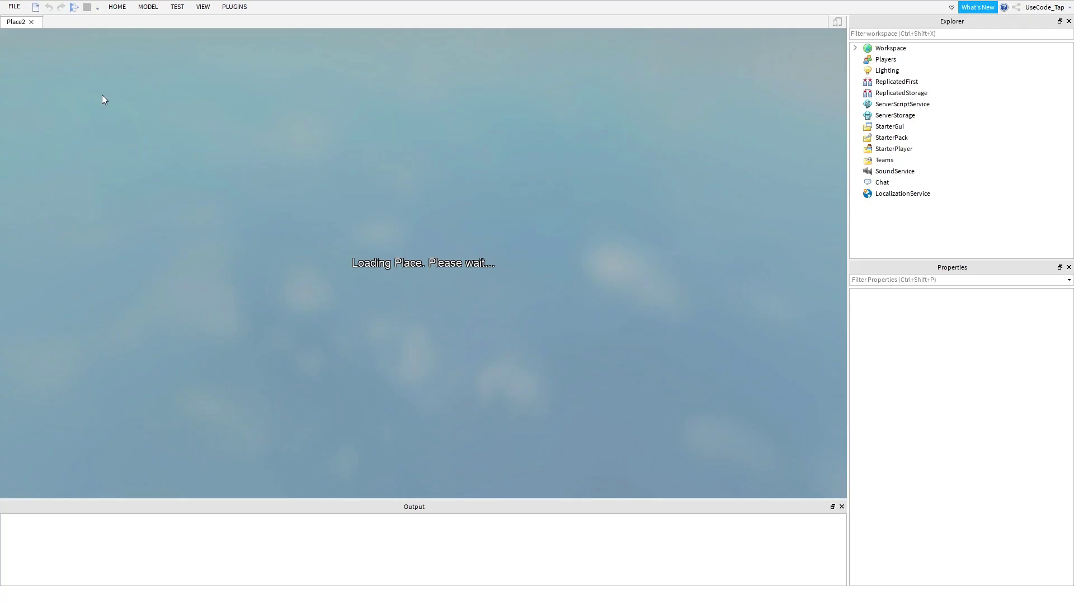
click(204, 9)
click(202, 9)
mouse_move(533, 231)
right_down()
mouse_move(523, 220)
mouse_move(527, 232)
right_up()
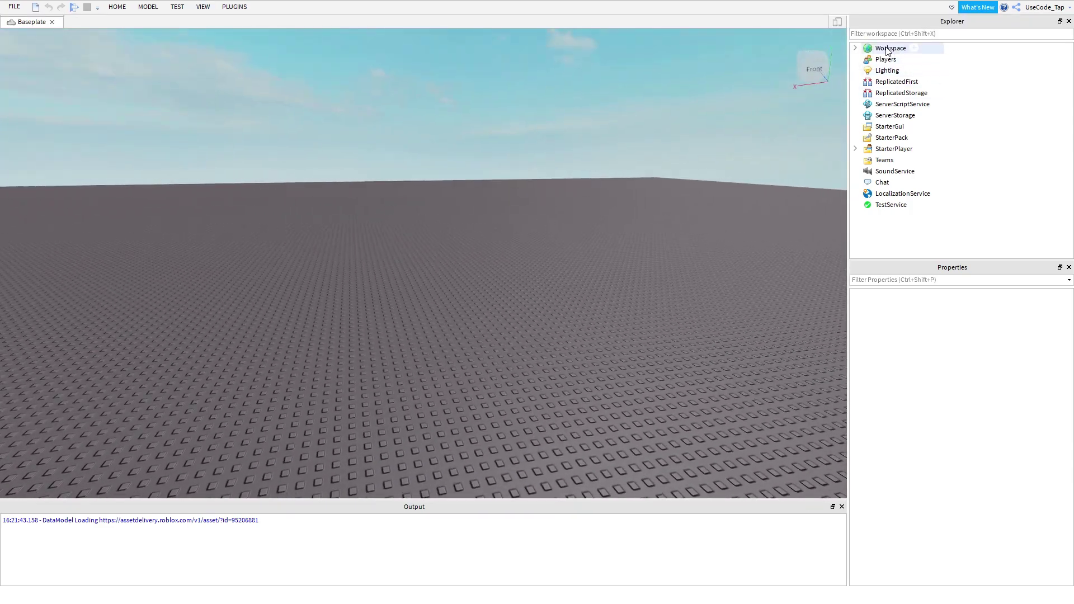
Expand the Workspace contents and examine the Baseplate's properties and its surface in the scene.
double_click(888, 48)
click(887, 93)
click(902, 82)
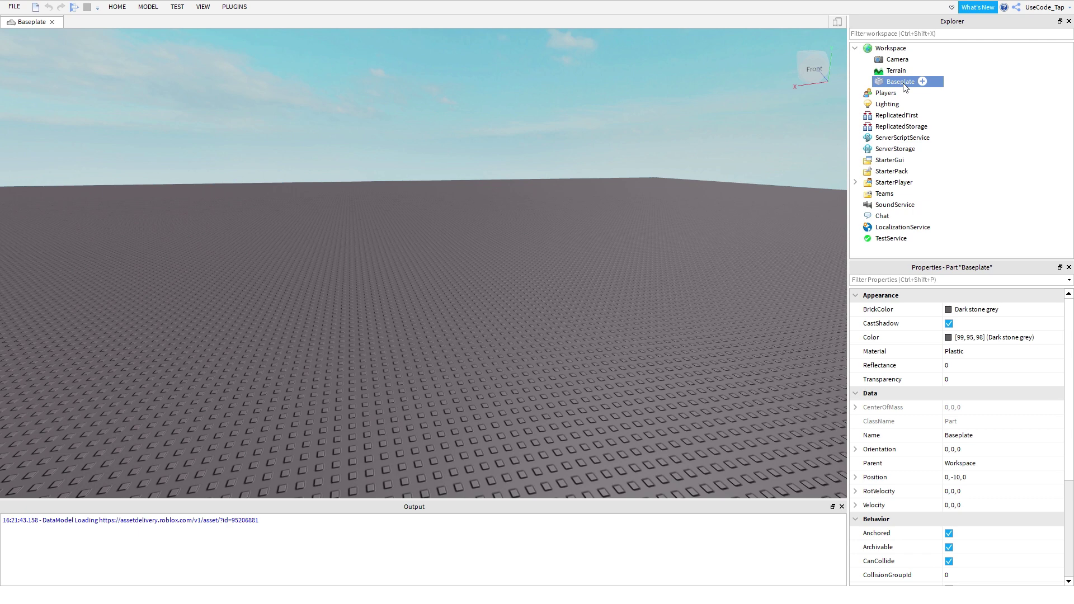
click(536, 146)
right_drag(536, 146, 812, 97)
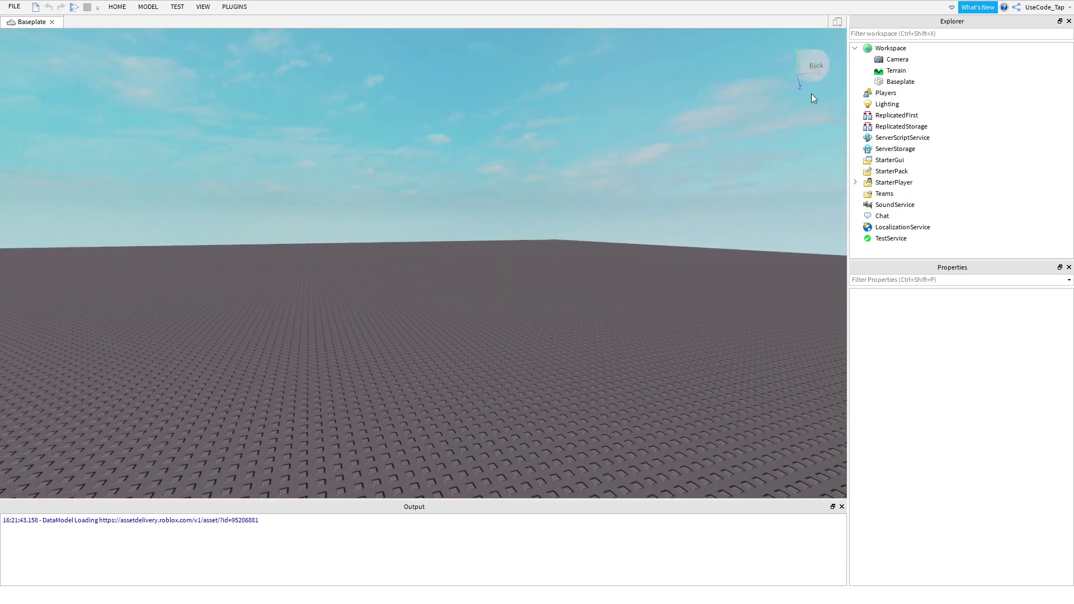
click(906, 82)
right_drag(656, 167, 656, 167)
click(656, 167)
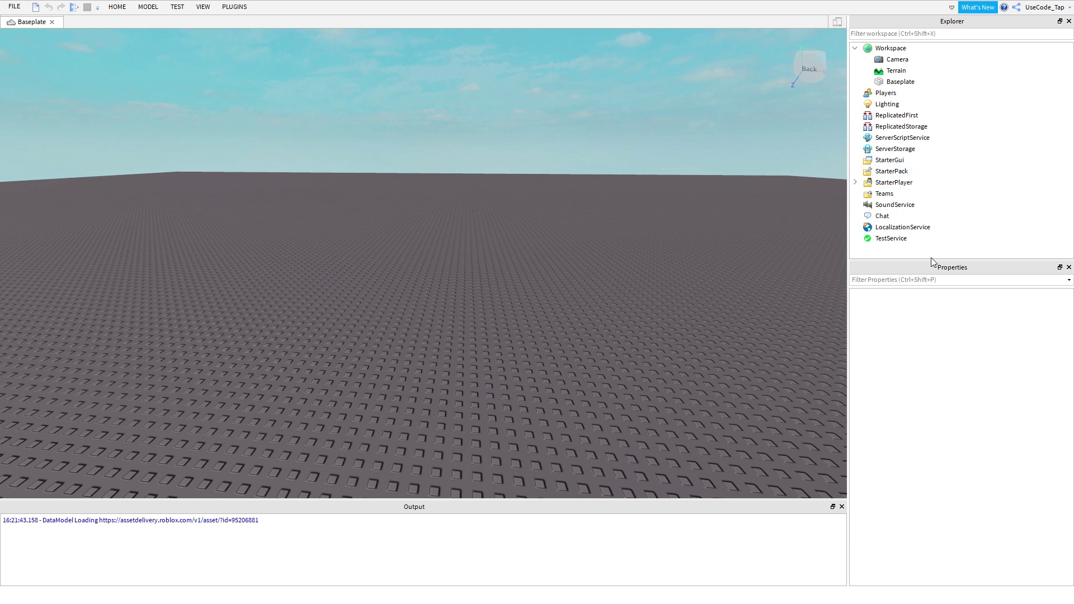
Examine the properties of SoundService, ServerScriptService and Workspace.
click(895, 204)
click(902, 137)
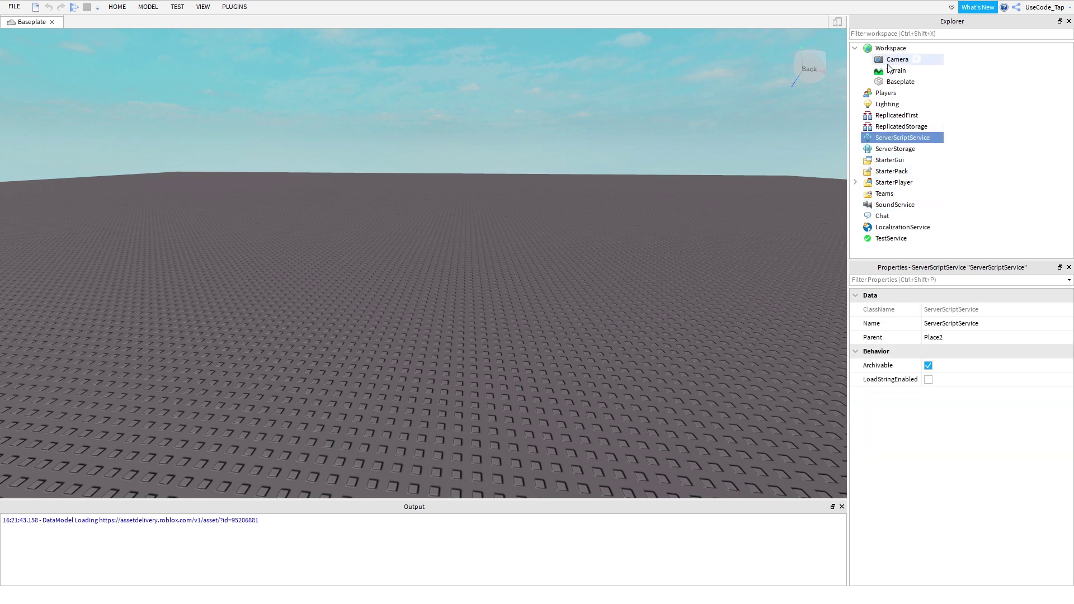
click(889, 60)
click(890, 49)
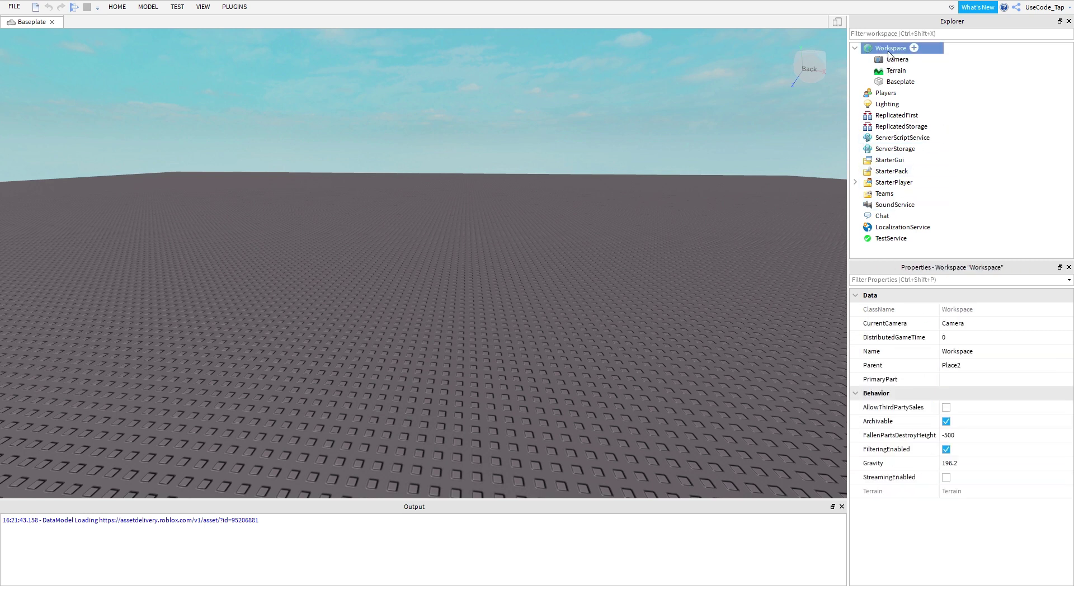
click(36, 91)
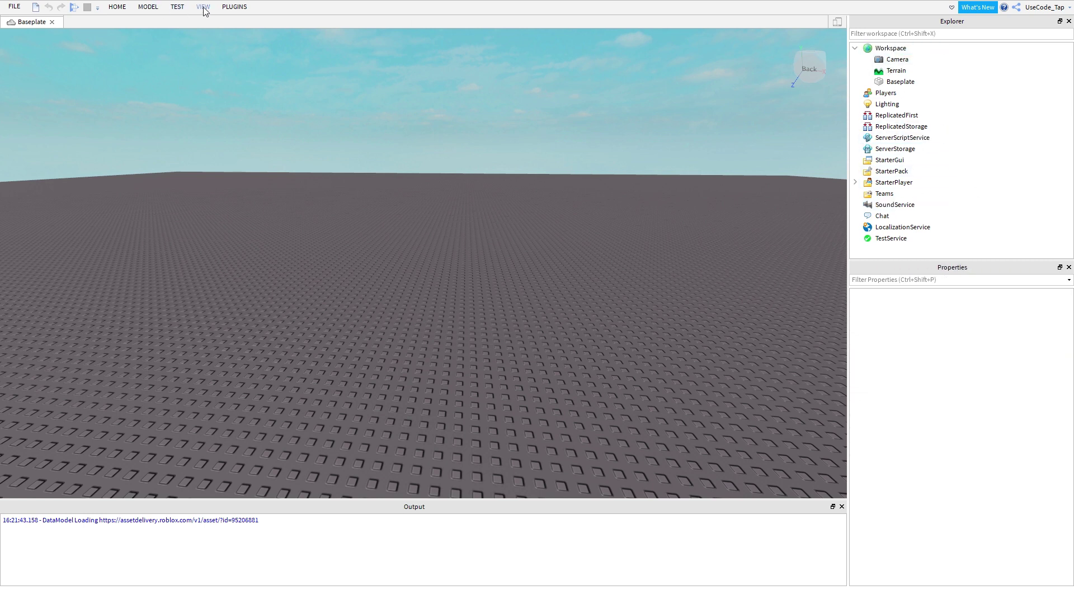
Keep the Home tool ribbon permanently expanded.
click(118, 7)
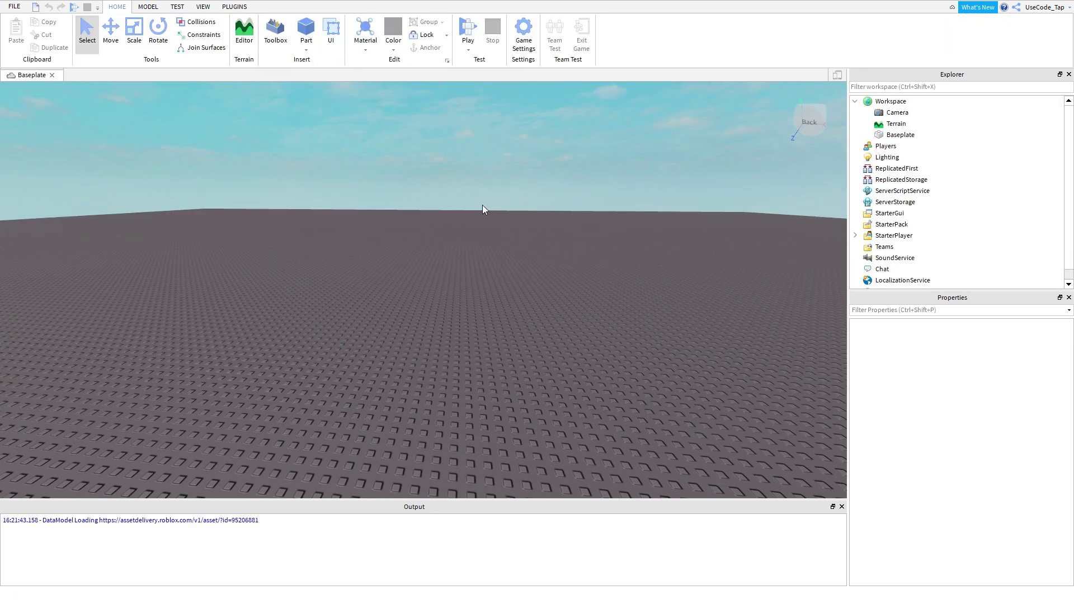
right_drag(482, 205, 381, 105)
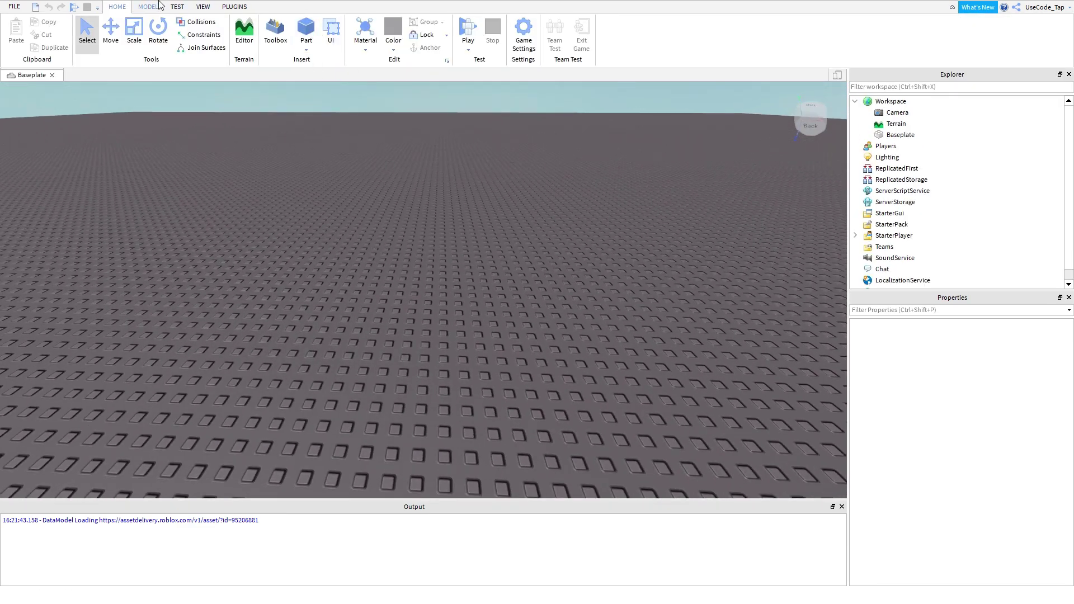
double_click(120, 6)
double_click(125, 8)
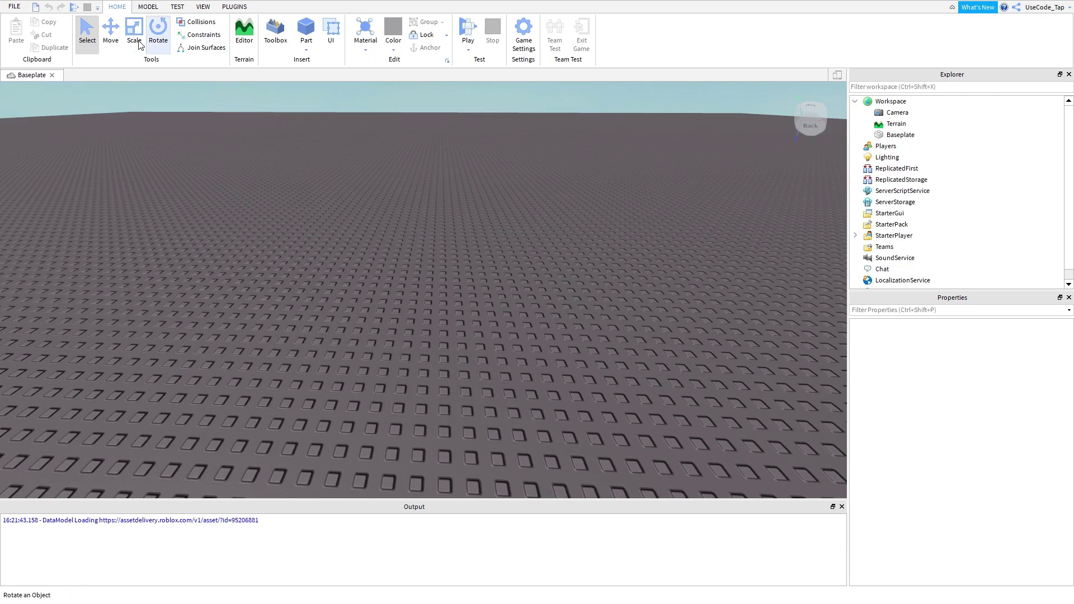
double_click(117, 10)
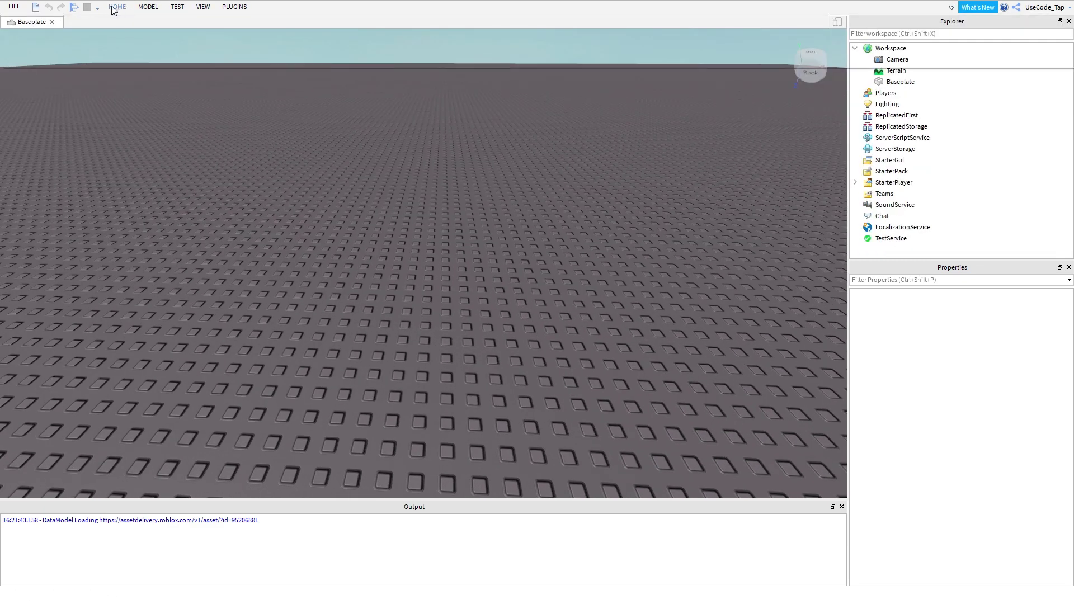
double_click(117, 13)
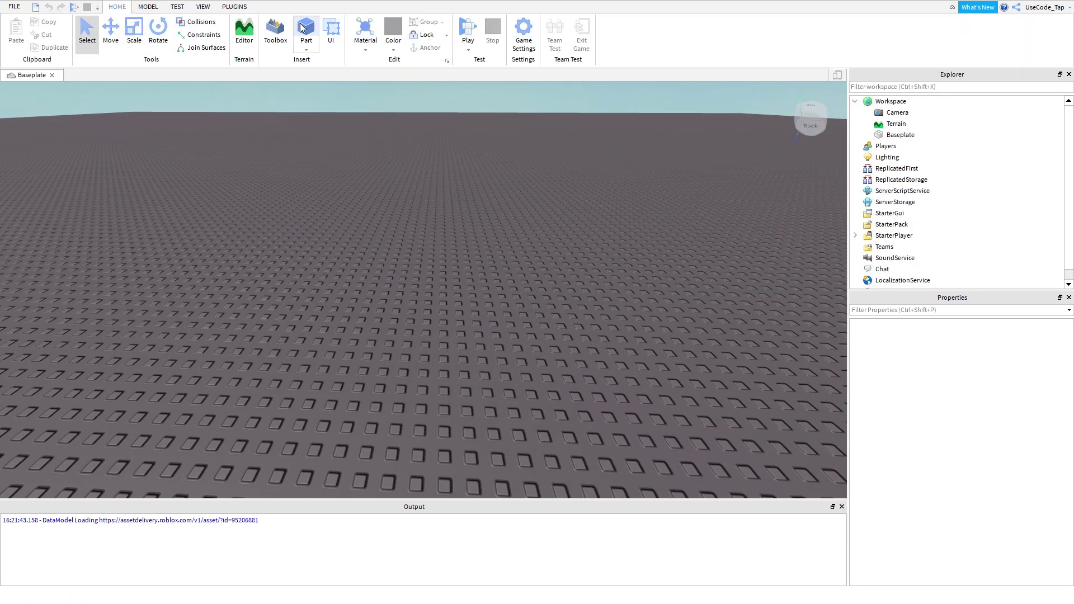
Insert a block part onto the baseplate and inspect it from a few angles.
click(303, 29)
scroll(468, 234, up, 4)
scroll(470, 238, down, 4)
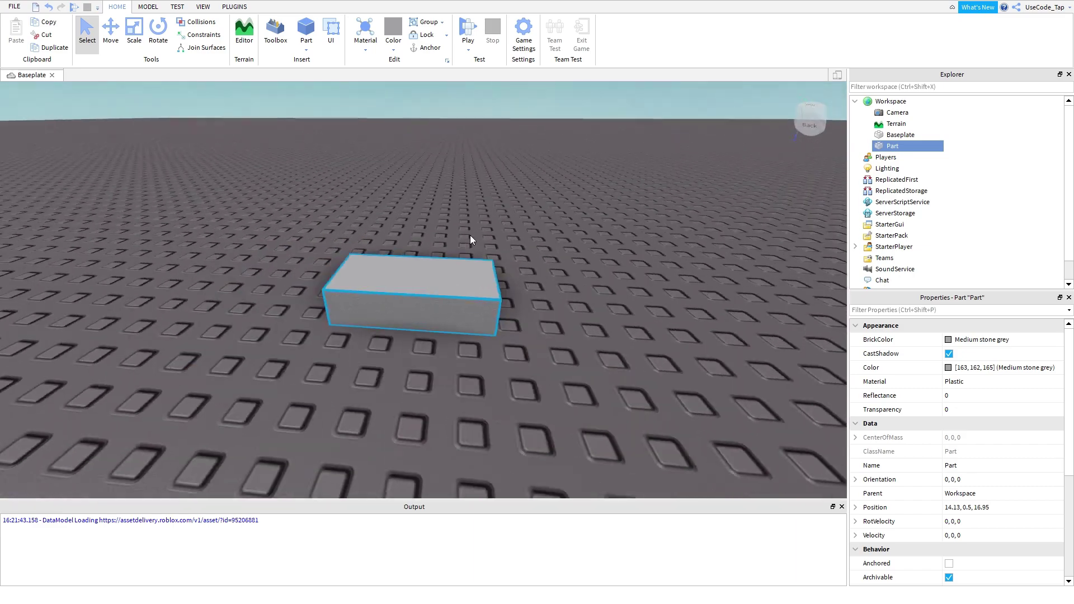
click(470, 239)
scroll(422, 234, down, 3)
scroll(442, 280, up, 5)
right_drag(423, 179, 447, 302)
click(485, 266)
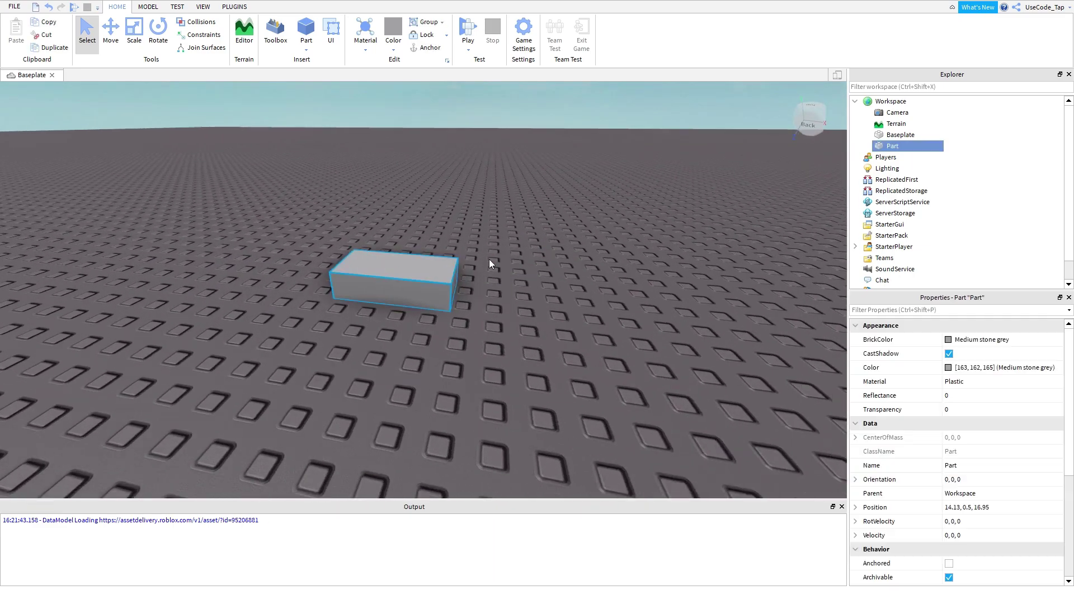
Stretch the new part along its Z axis with Scale so that it forms a long plank.
right_drag(489, 260, 559, 256)
click(498, 243)
scroll(498, 243, up, 2)
click(508, 257)
scroll(545, 254, down, 4)
click(159, 29)
click(134, 29)
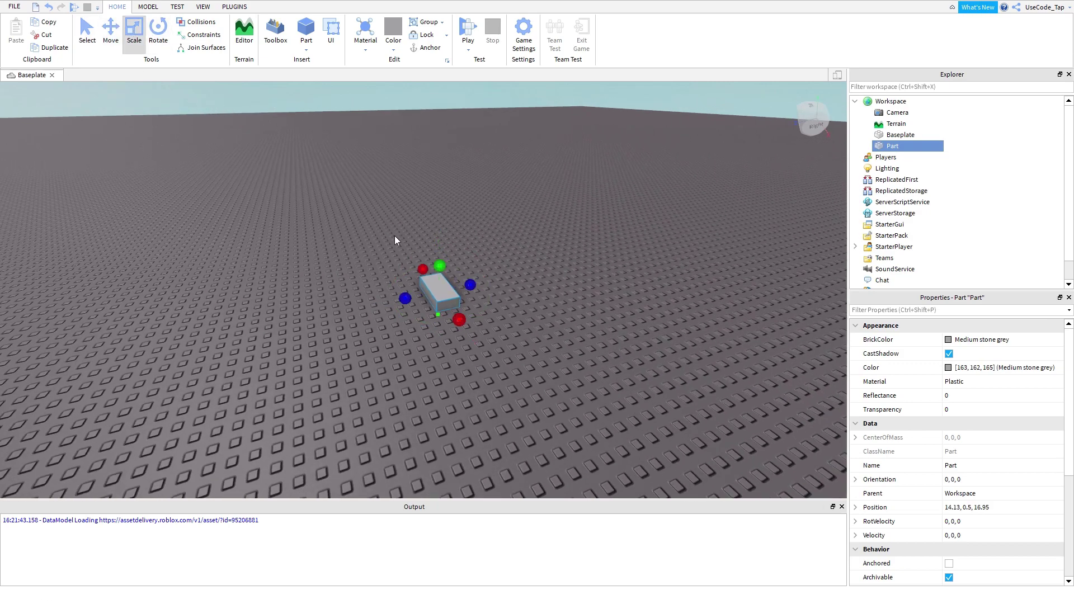
drag(471, 285, 632, 250)
Set the part's BrickColor to Smoky grey.
click(979, 340)
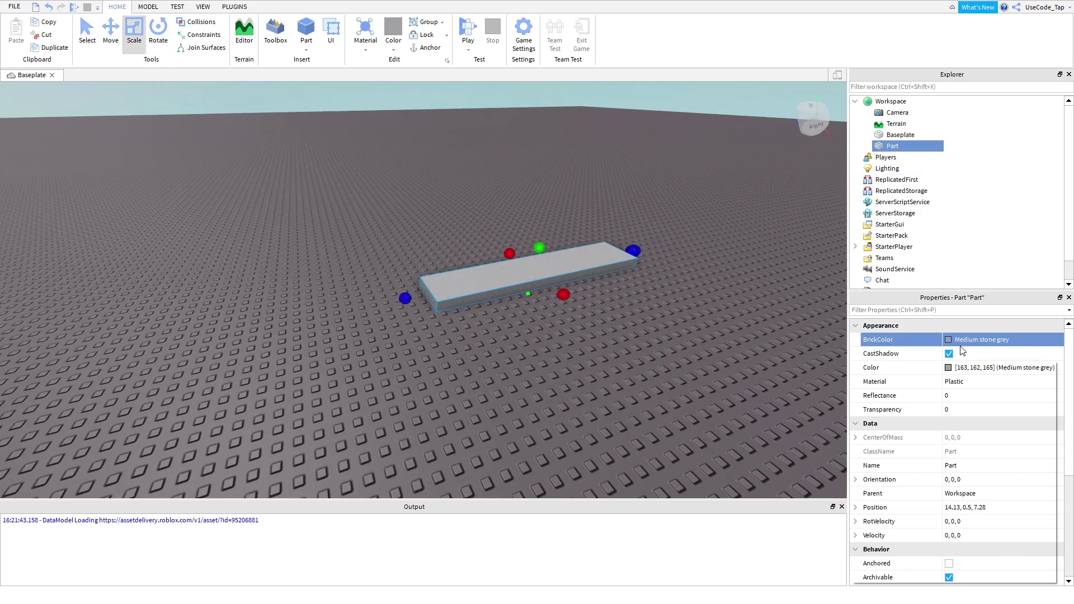
click(943, 390)
click(730, 309)
right_drag(731, 309, 588, 289)
scroll(589, 290, up, 3)
click(589, 290)
scroll(559, 288, down, 4)
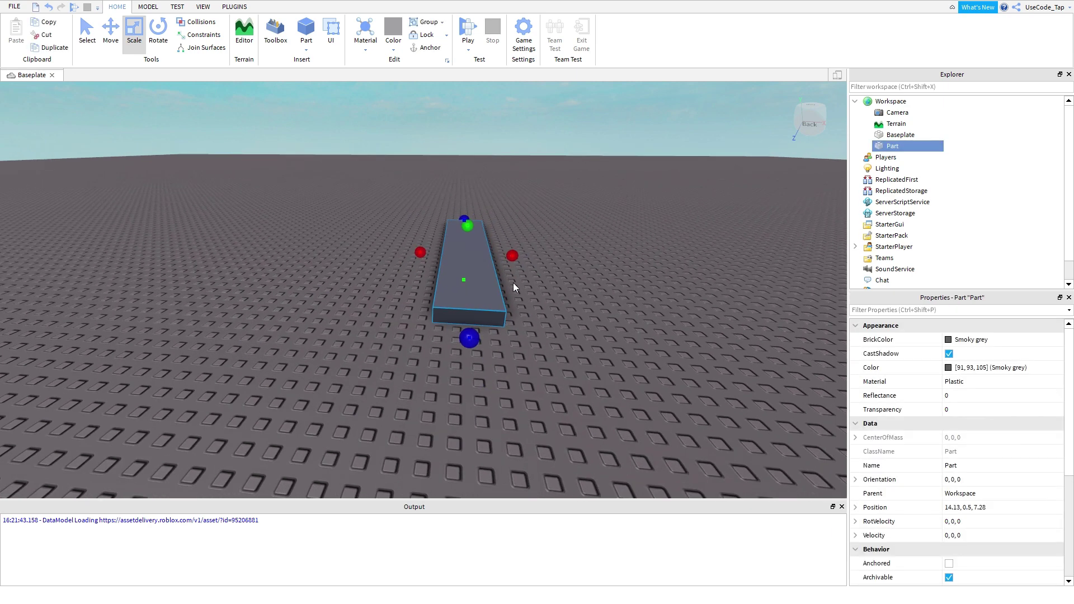
Widen the grey plank along its X axis with Scale.
right_drag(513, 283, 539, 274)
scroll(518, 282, up, 3)
scroll(518, 281, down, 5)
scroll(517, 282, up, 4)
scroll(496, 281, down, 4)
click(554, 277)
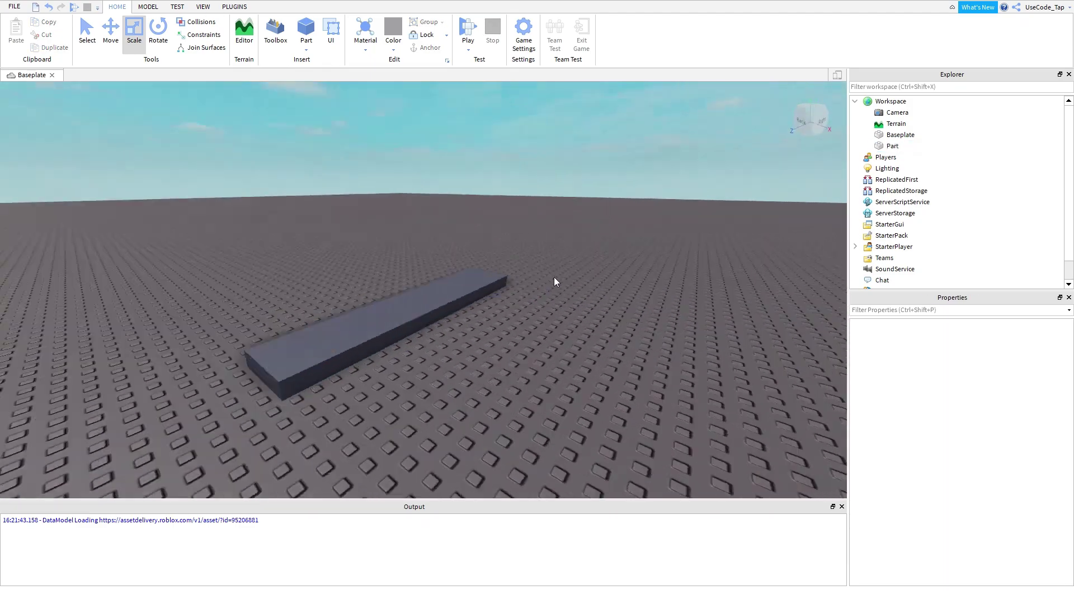
scroll(539, 273, up, 2)
click(540, 273)
drag(544, 304, 649, 382)
click(654, 385)
right_drag(559, 341, 562, 340)
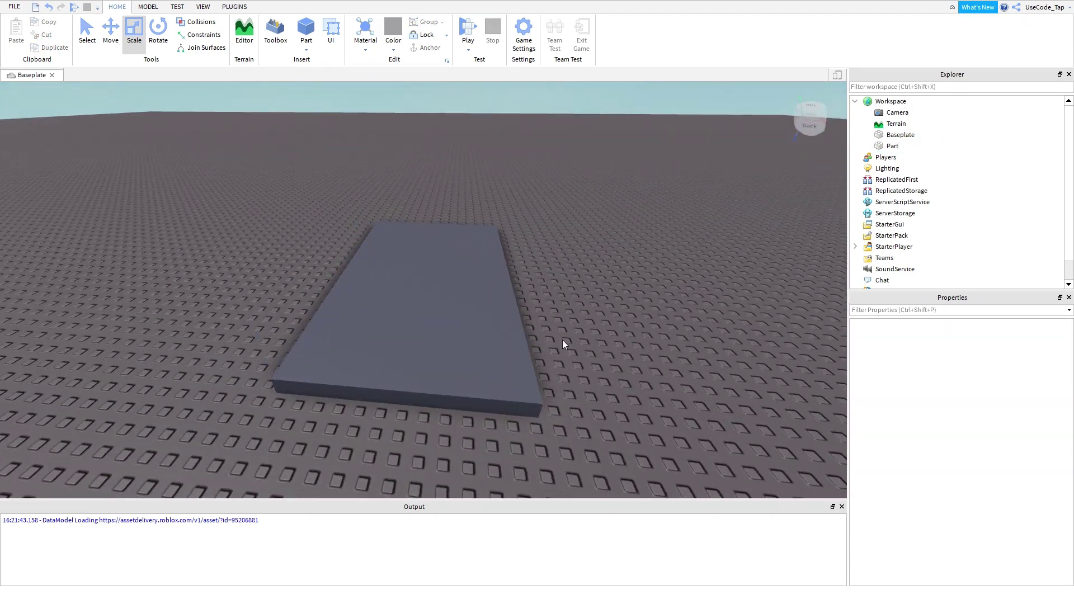
Reduce the part's width and length with Scale to make a short, roughly square slab.
click(476, 312)
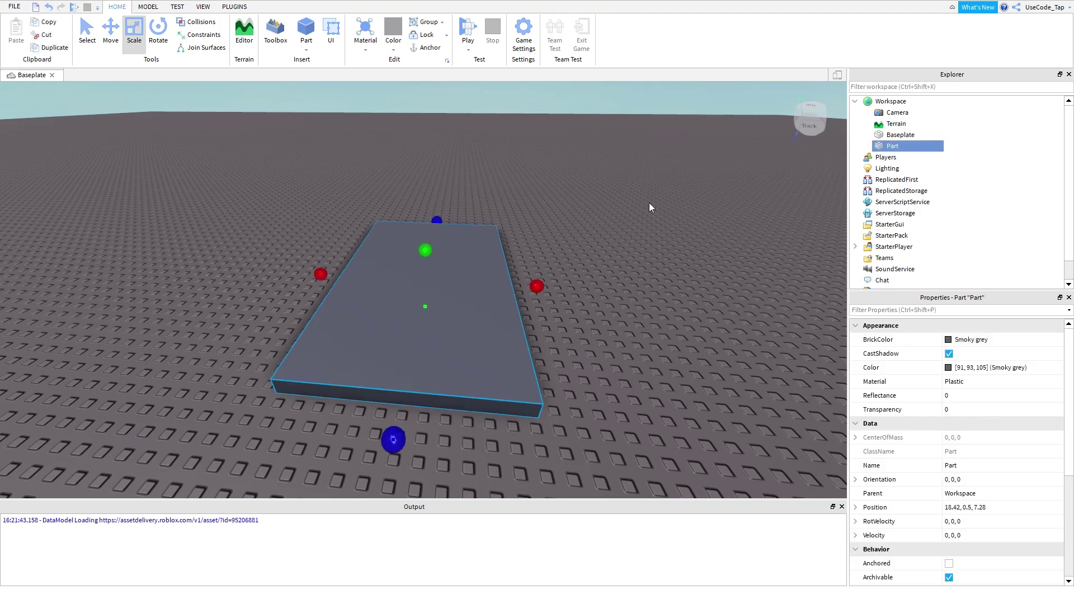
drag(537, 286, 464, 278)
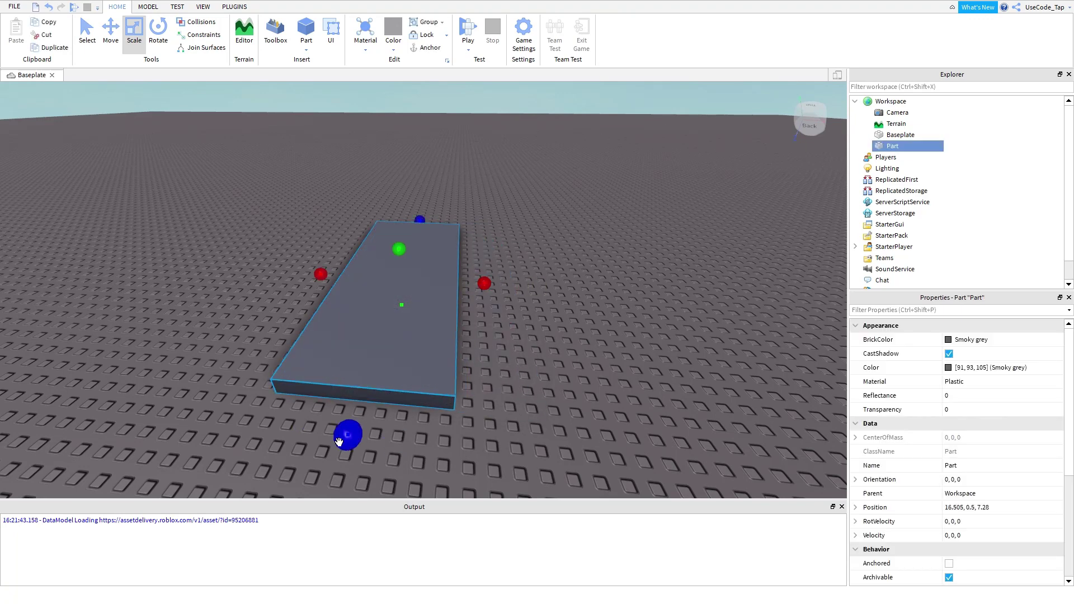
drag(350, 434, 397, 284)
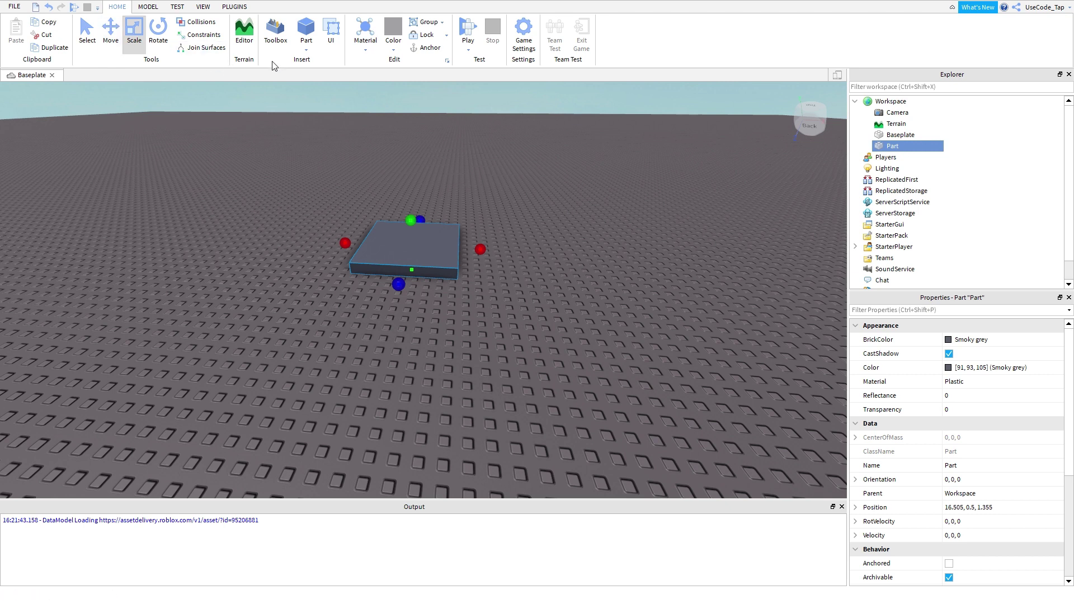
Move the slab along its axes to about X 25.3, Z 9.5 and raise it to about Y 2.36.
click(112, 34)
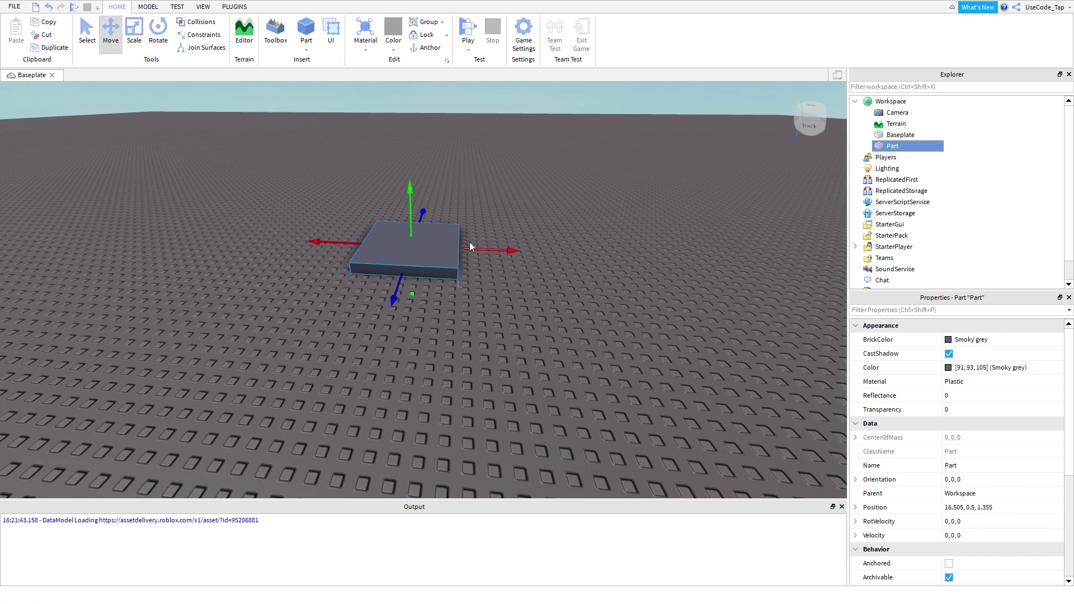
drag(481, 247, 539, 282)
right_drag(532, 308, 534, 302)
drag(321, 333, 386, 365)
right_drag(386, 364, 386, 364)
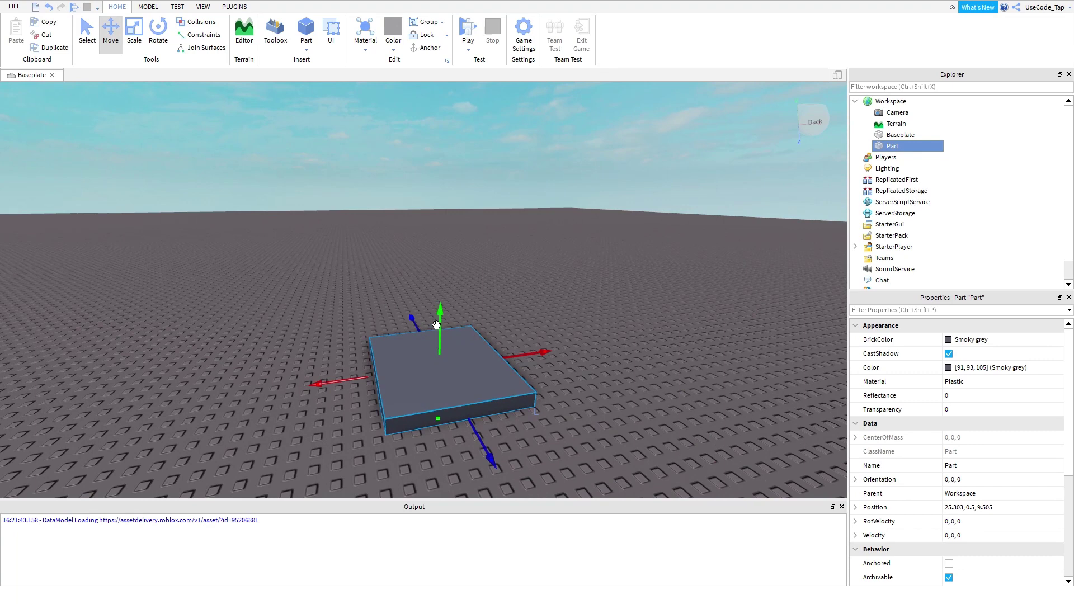
drag(436, 325, 440, 302)
right_drag(530, 302, 529, 302)
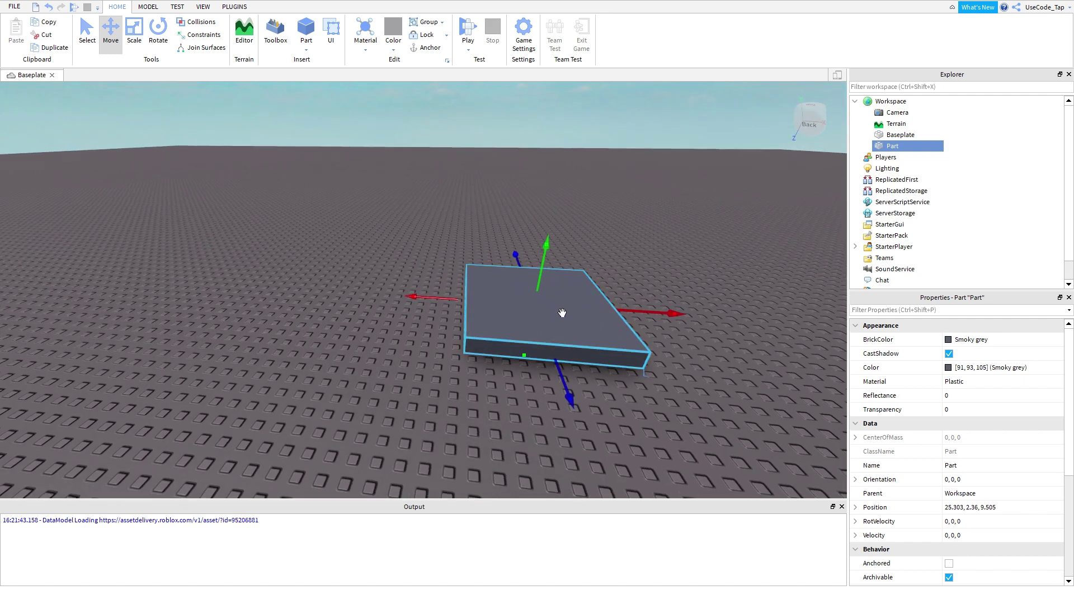
Move the slab freely over the baseplate and leave it resting there at about 20.8, 0.5, 5.5.
click(655, 266)
drag(560, 313, 481, 317)
click(610, 253)
click(593, 267)
right_drag(593, 266, 609, 285)
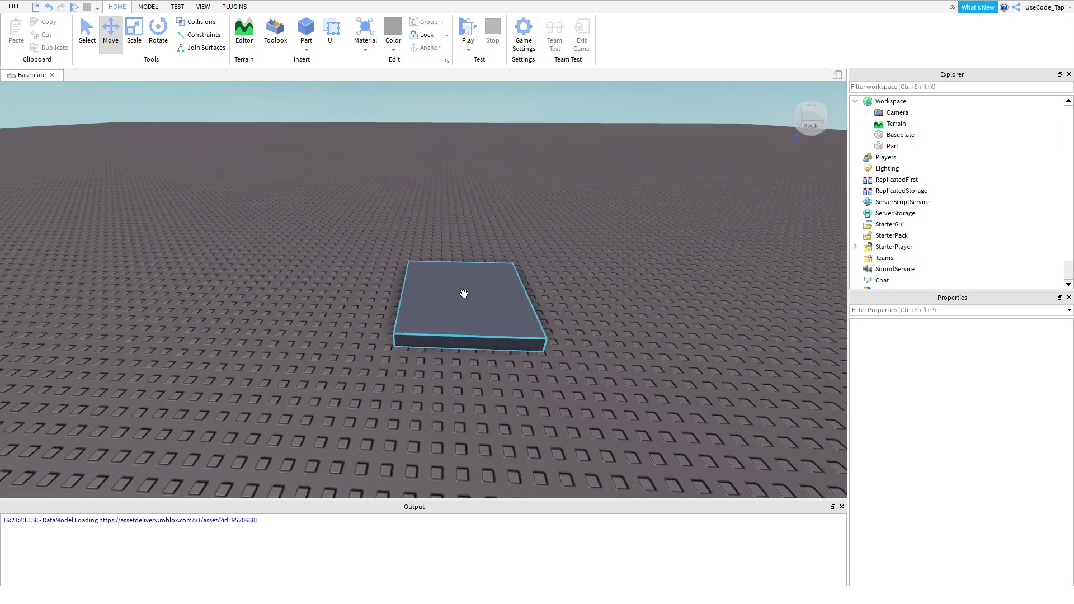
click(467, 295)
drag(452, 272, 485, 165)
right_drag(509, 166, 513, 165)
drag(518, 237, 488, 304)
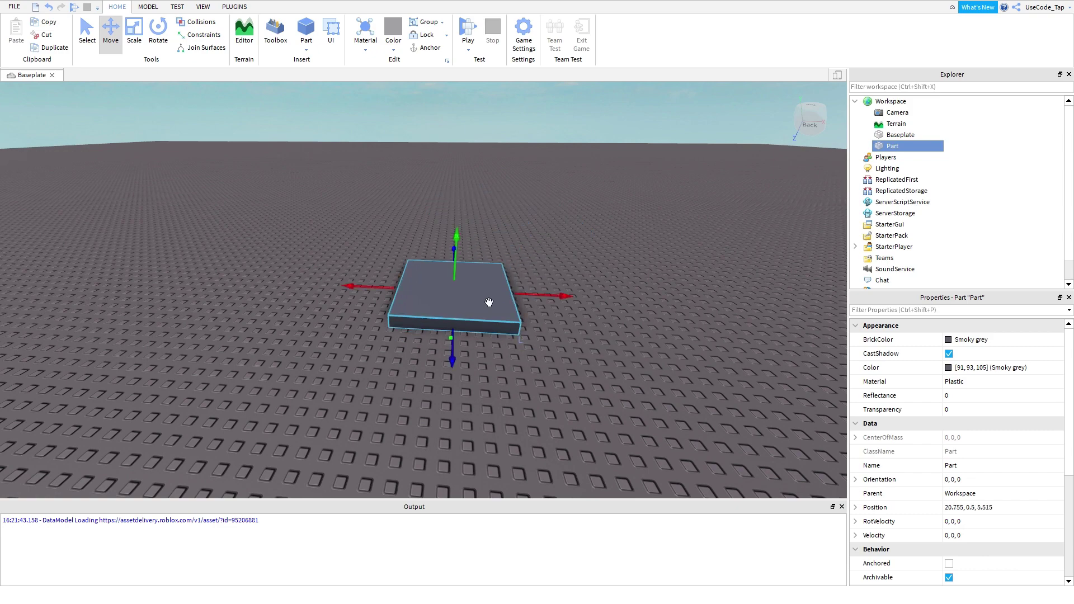
click(476, 251)
click(473, 278)
scroll(593, 242, down, 2)
scroll(593, 241, up, 5)
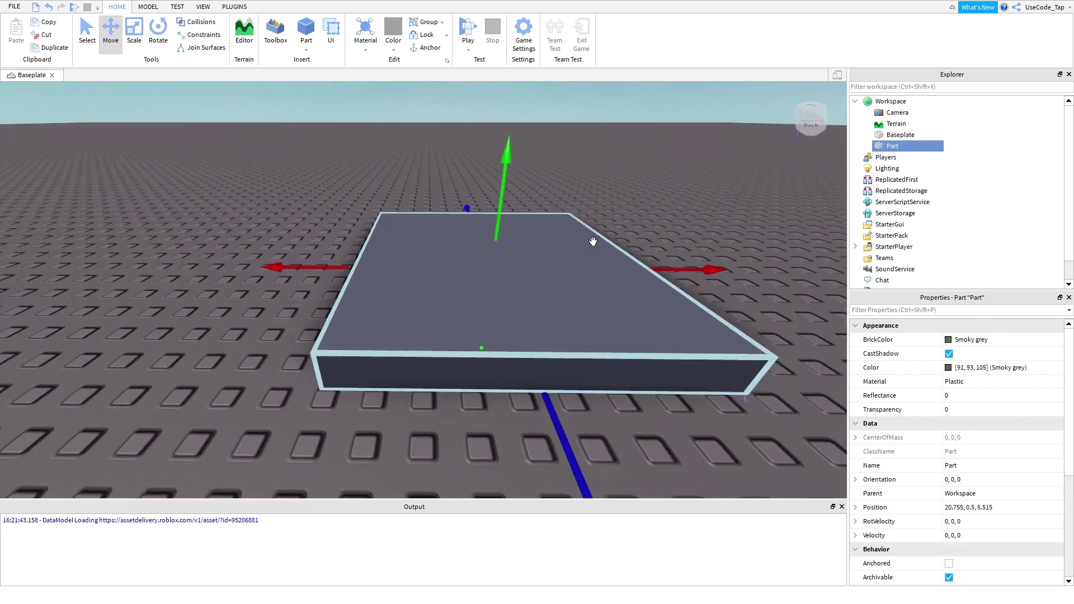
scroll(594, 240, down, 4)
click(601, 229)
scroll(600, 230, up, 4)
scroll(600, 229, down, 5)
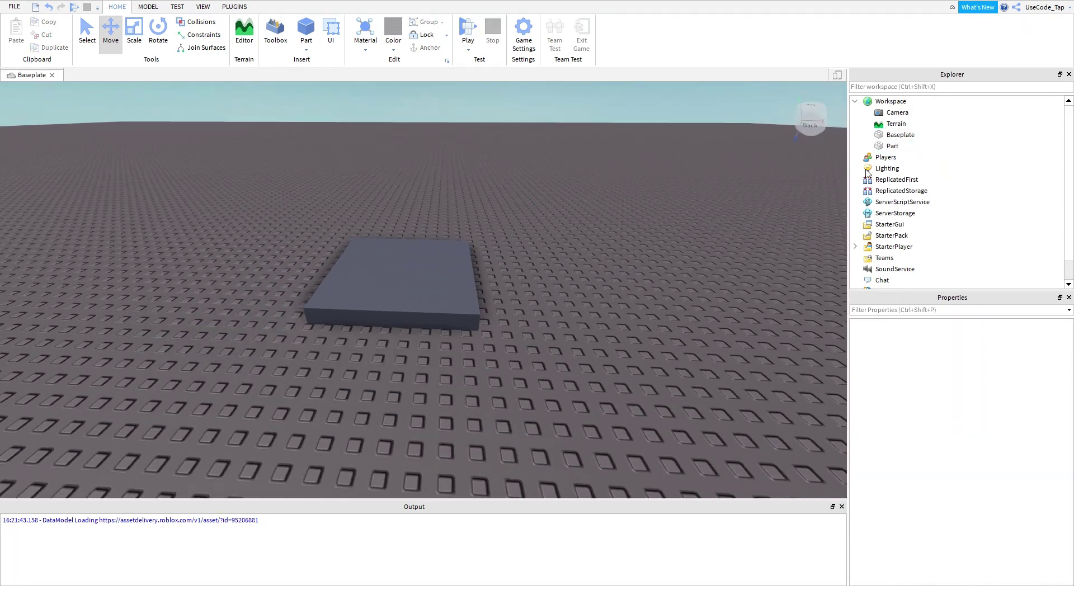
Examine the Terrain, Part and Baseplate objects and the Workspace that contains them.
click(898, 124)
click(899, 144)
click(881, 137)
click(674, 189)
scroll(675, 189, up, 2)
right_drag(675, 189, 686, 158)
click(890, 101)
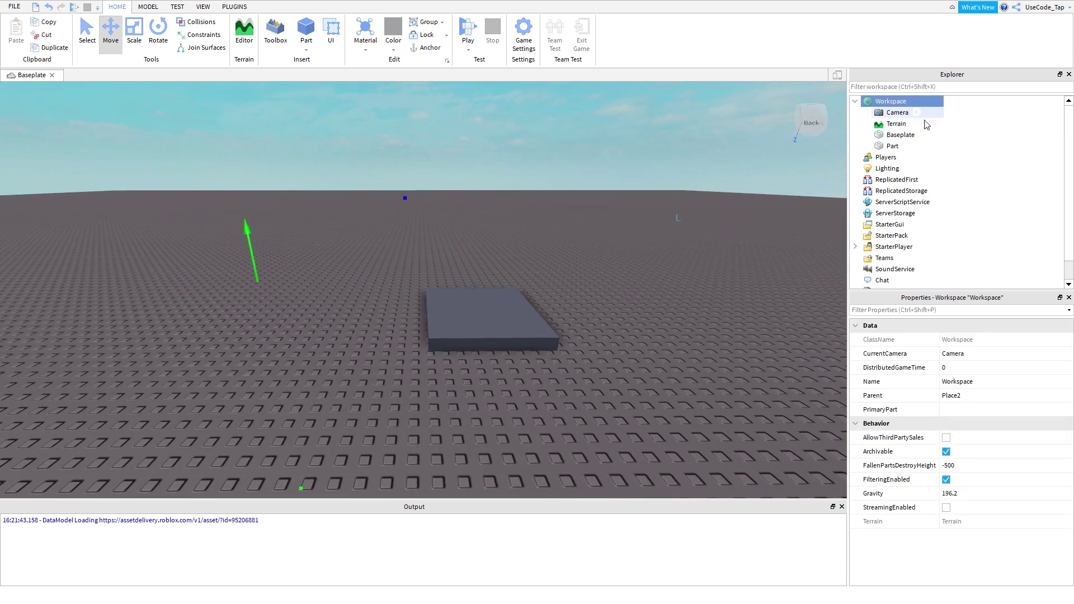
Examine the Terrain and Baseplate objects in the Workspace and view the slab from nearer and farther away.
click(896, 125)
click(900, 135)
click(622, 281)
scroll(622, 281, up, 3)
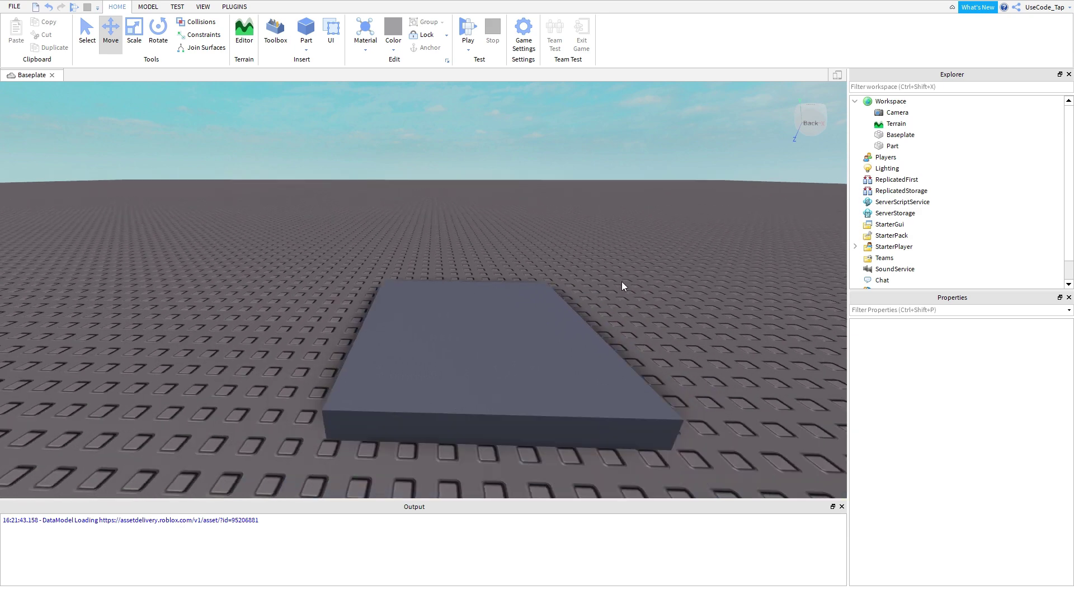
scroll(622, 282, down, 5)
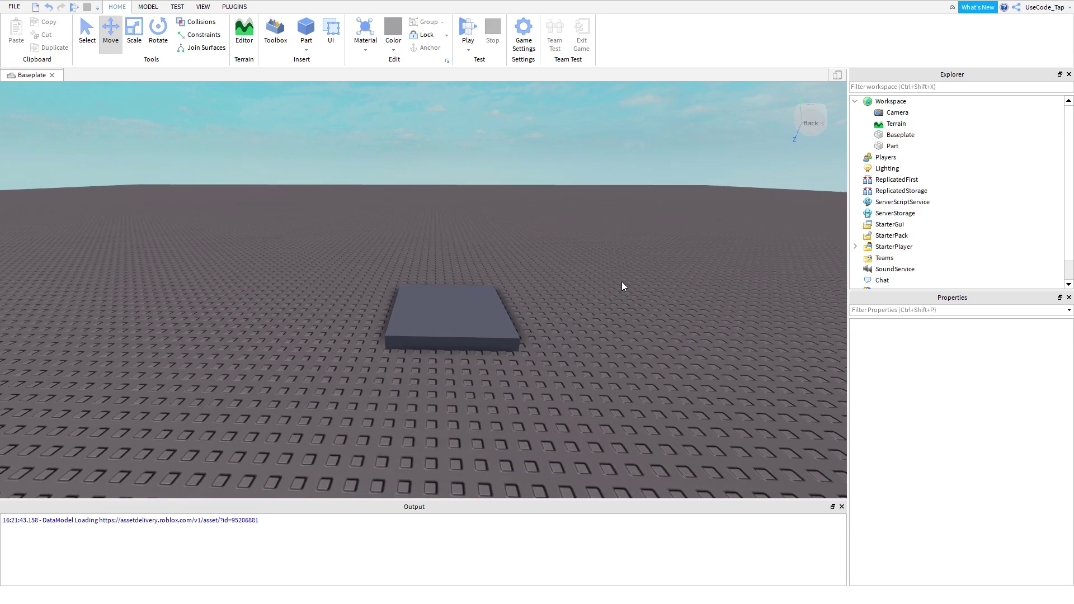
click(895, 124)
click(595, 132)
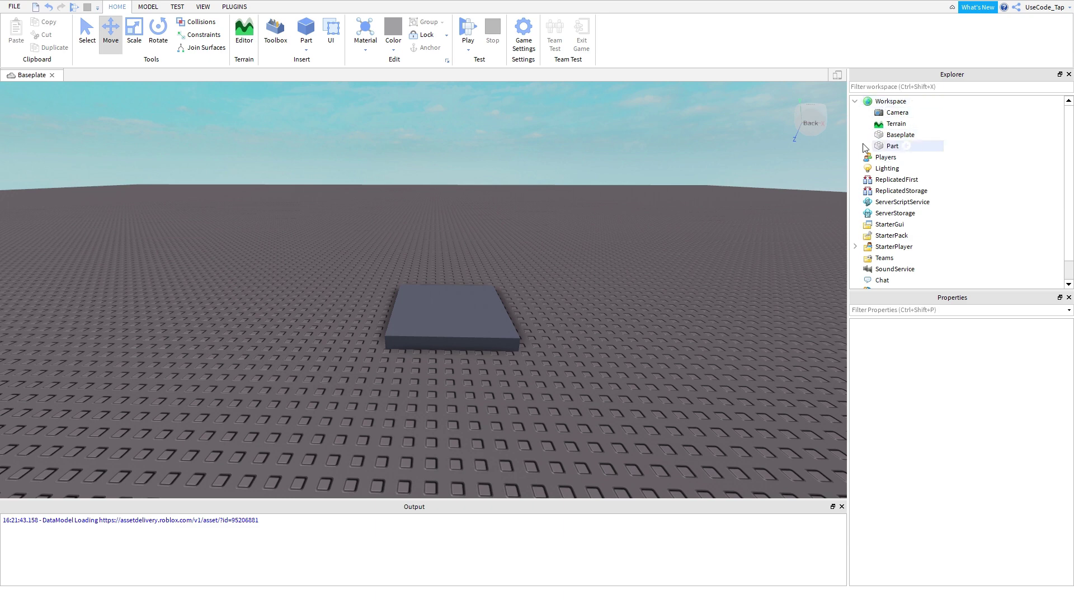
Hide the Explorer and show it again.
click(204, 7)
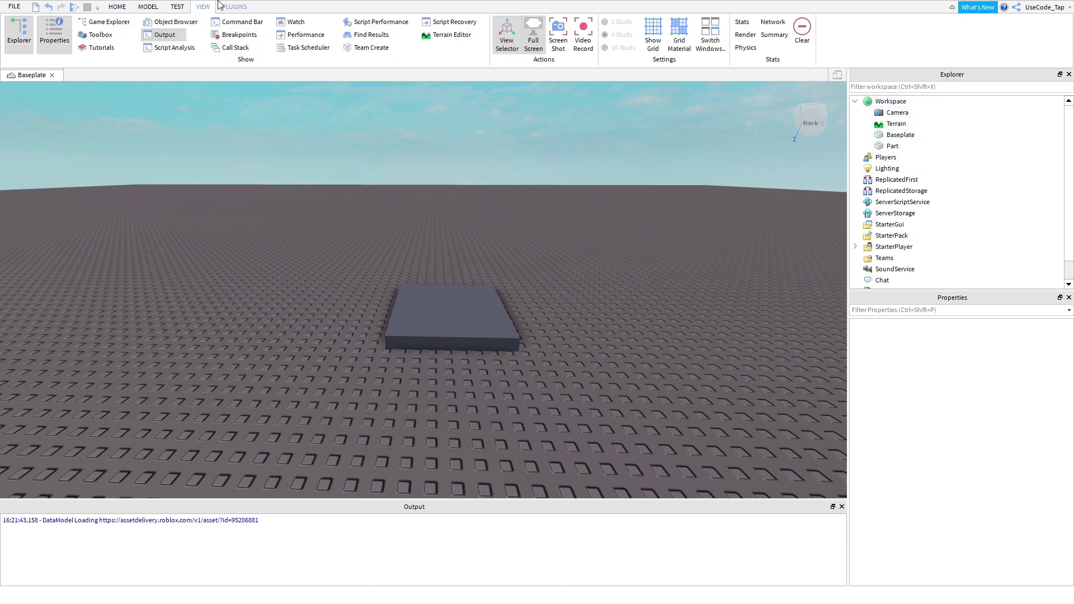
double_click(198, 8)
double_click(199, 5)
click(34, 40)
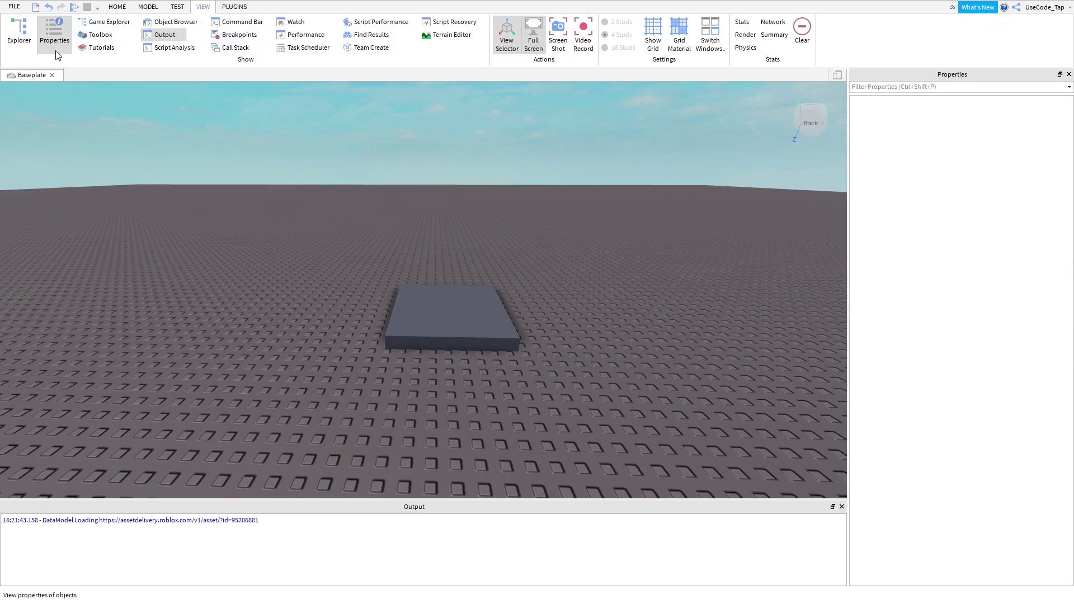
click(9, 35)
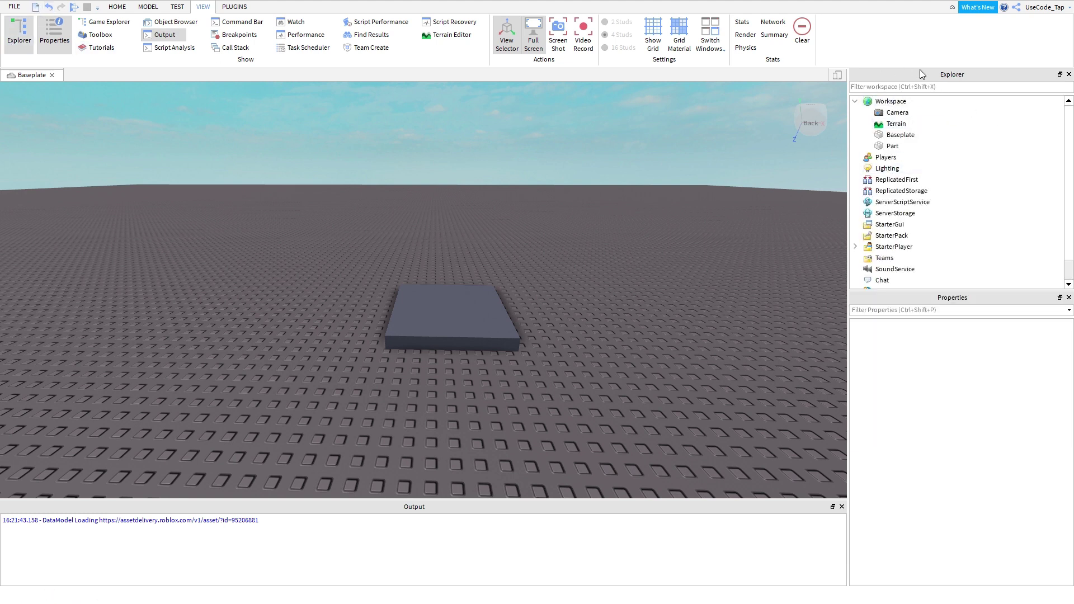
Move the Explorer away, dock it back above Properties, and enlarge it to show its list down to TestService.
drag(896, 75, 79, 165)
drag(90, 74, 952, 99)
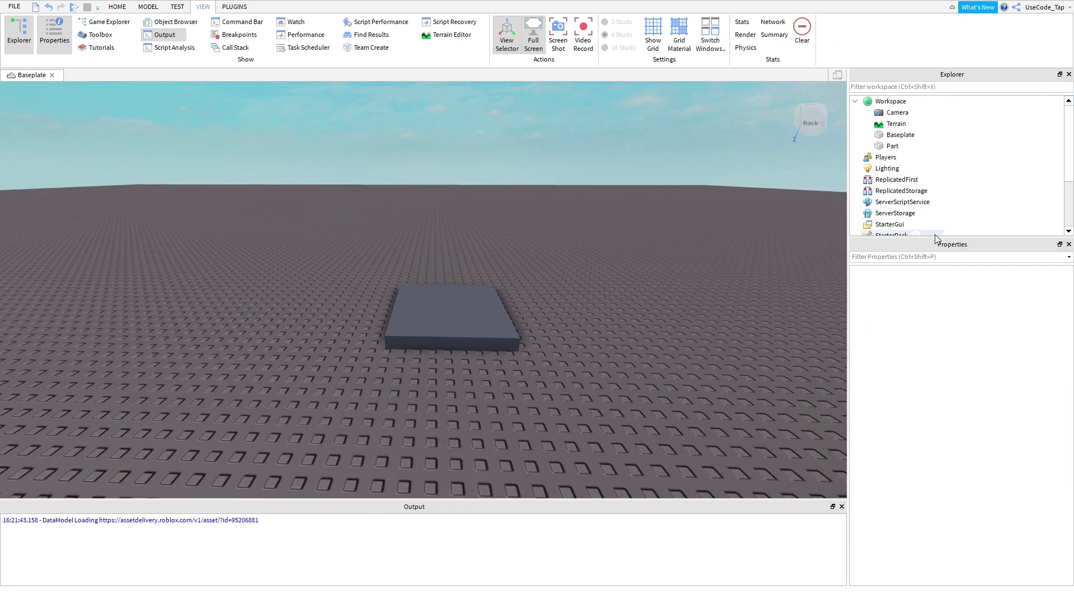
drag(933, 236, 930, 311)
Examine the Workspace, Camera and Baseplate objects, focusing the view on the Baseplate.
click(870, 102)
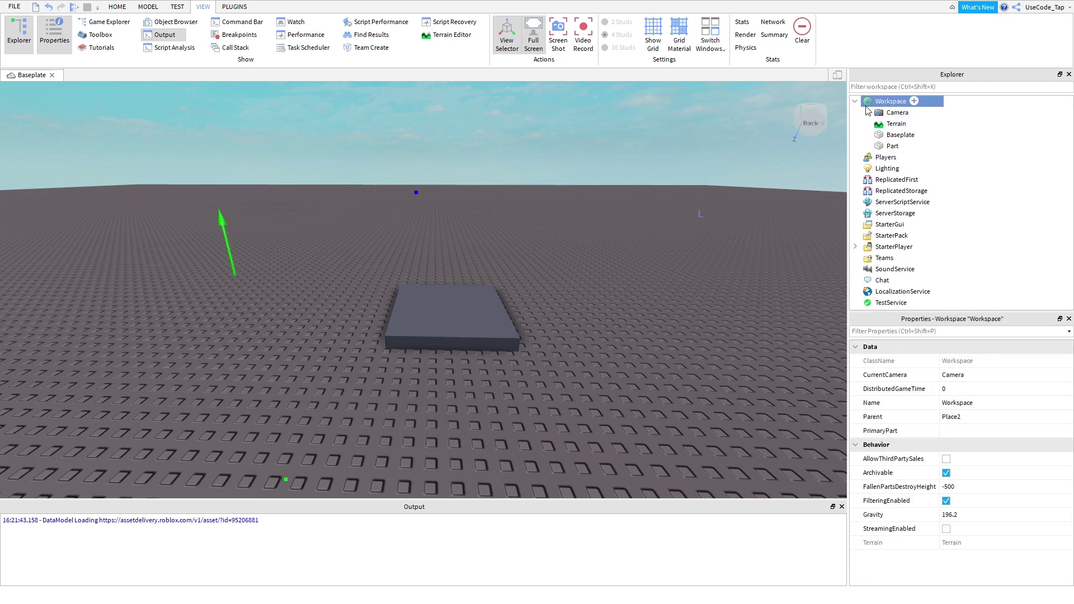
click(895, 112)
click(893, 135)
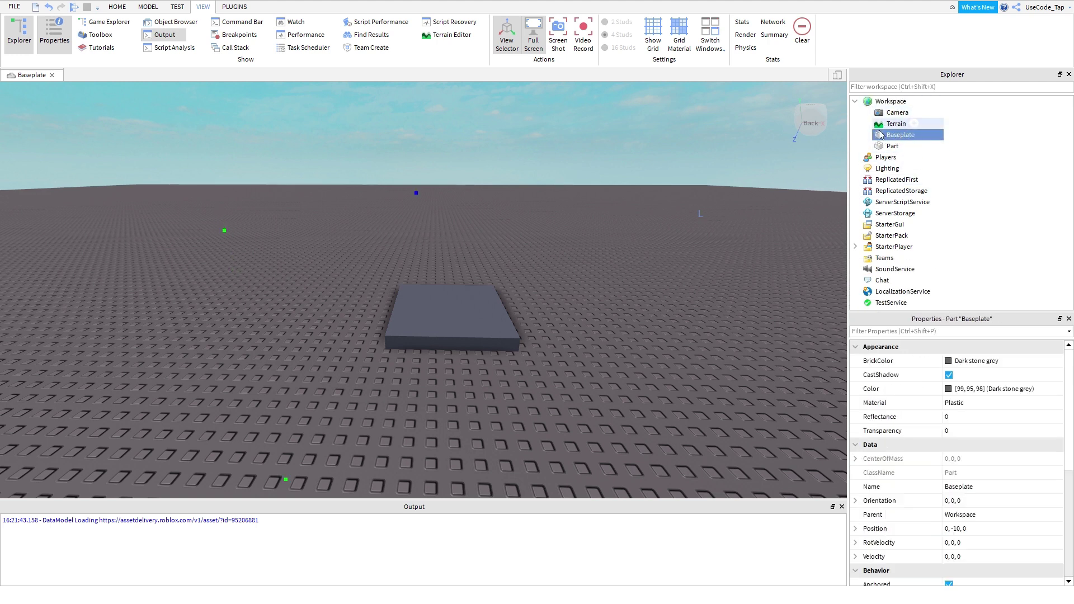
key(f)
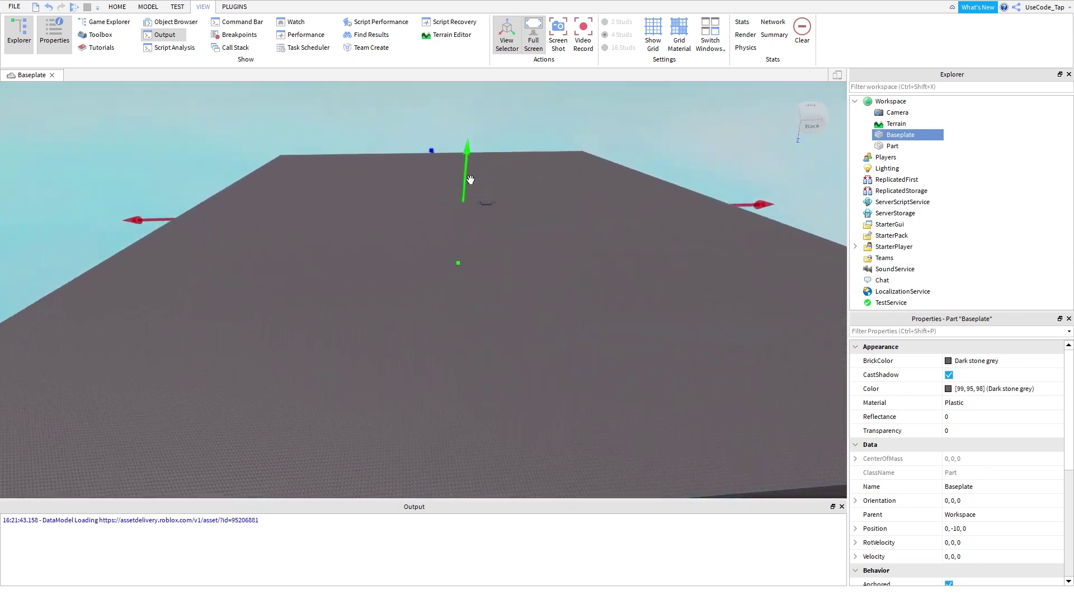
drag(471, 179, 511, 174)
scroll(511, 174, up, 4)
click(512, 176)
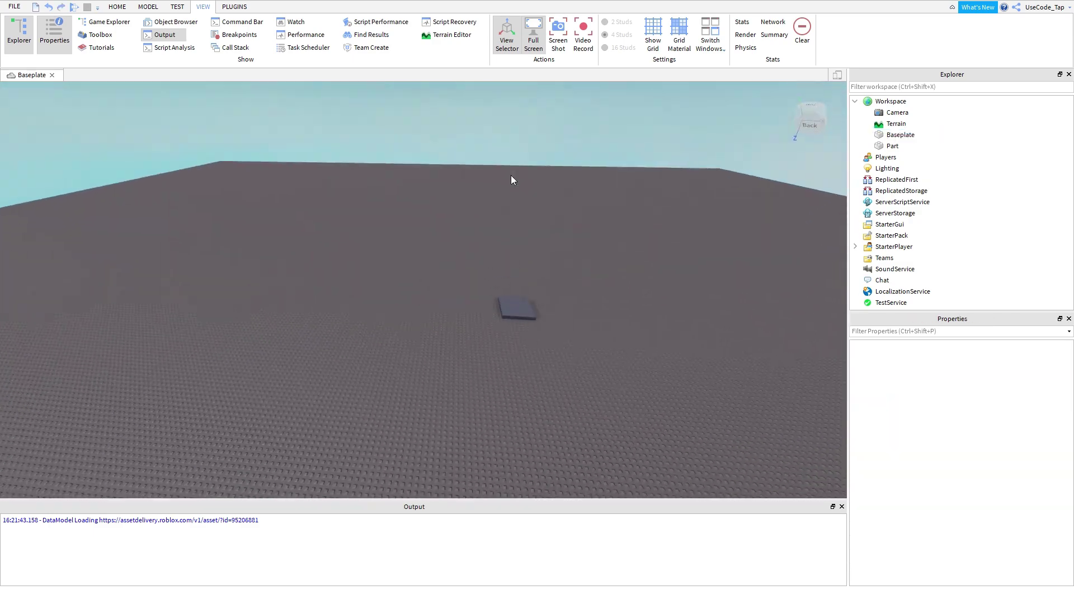
scroll(511, 176, up, 4)
right_drag(512, 175, 511, 179)
scroll(511, 176, down, 3)
Delete the Baseplate from the Workspace.
click(900, 135)
key(Delete)
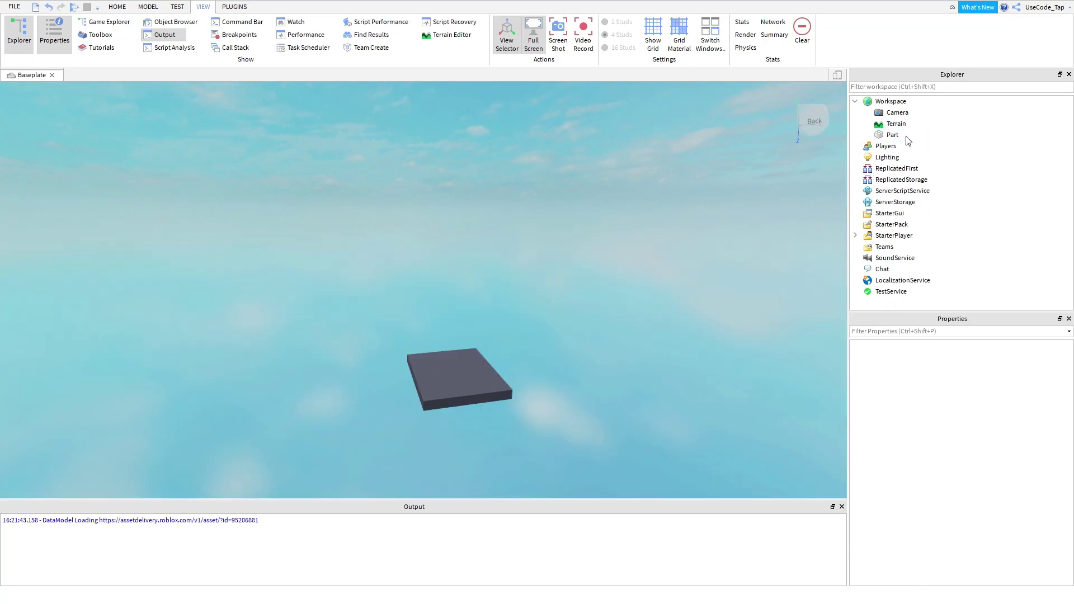
scroll(668, 183, up, 3)
right_drag(667, 183, 668, 184)
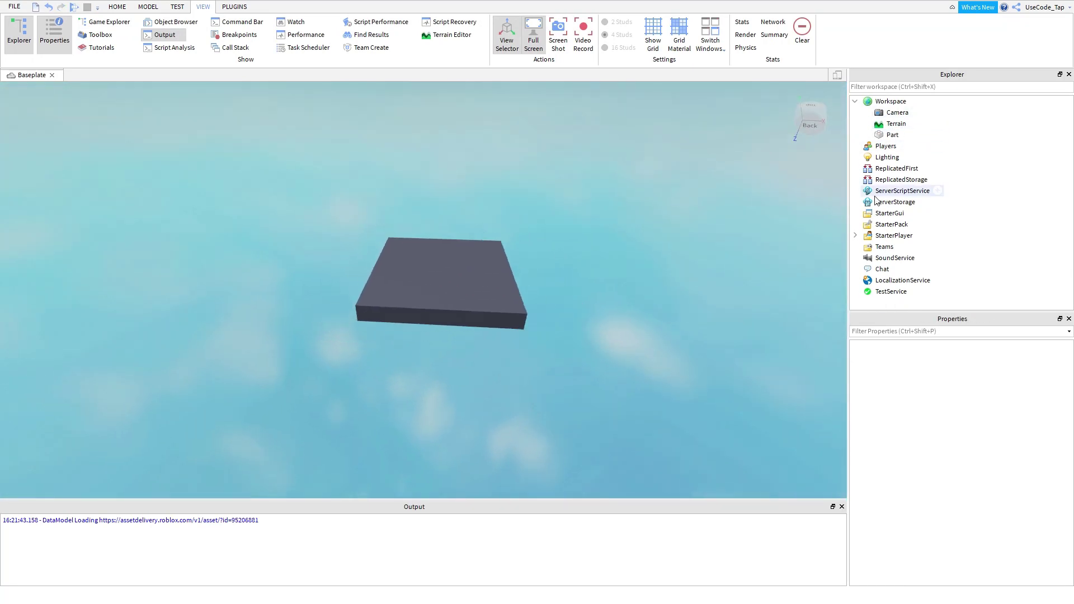
Examine the services from Players to TestService, including Lighting and ReplicatedFirst.
click(882, 158)
click(884, 146)
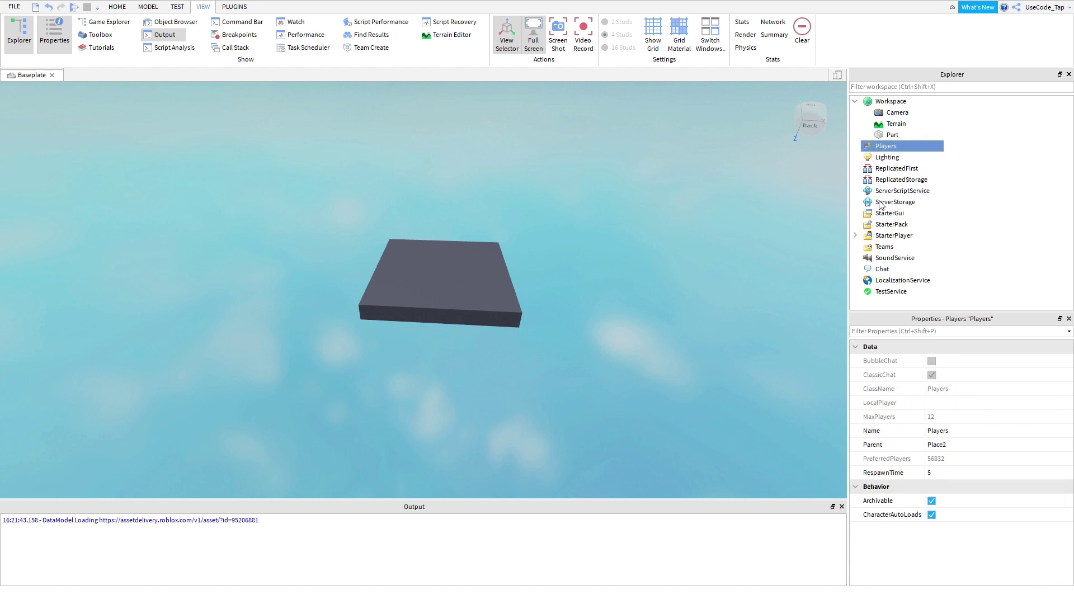
shift+click(880, 293)
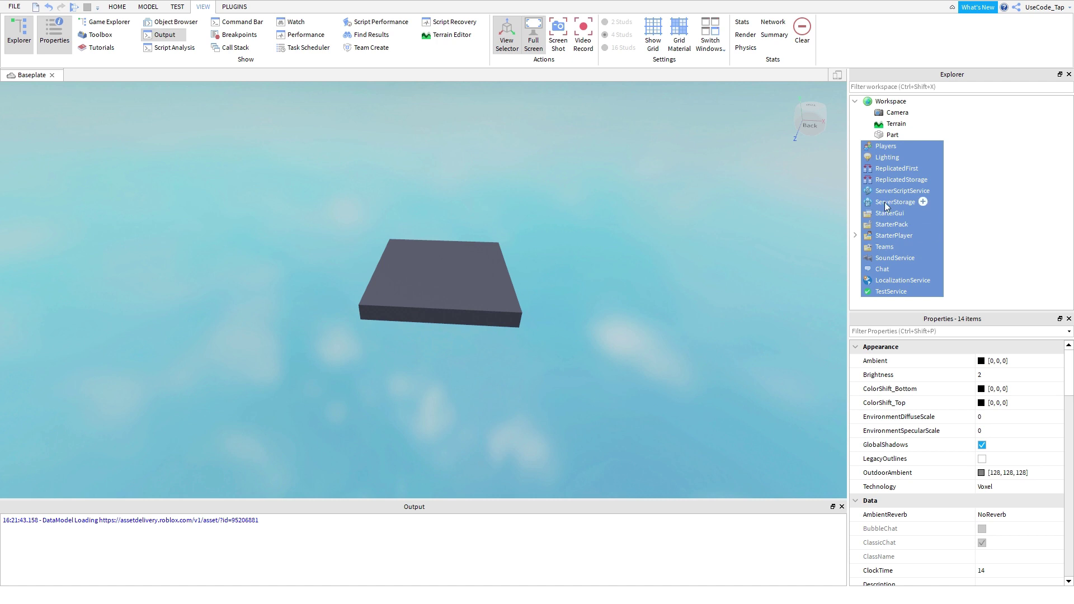
double_click(884, 168)
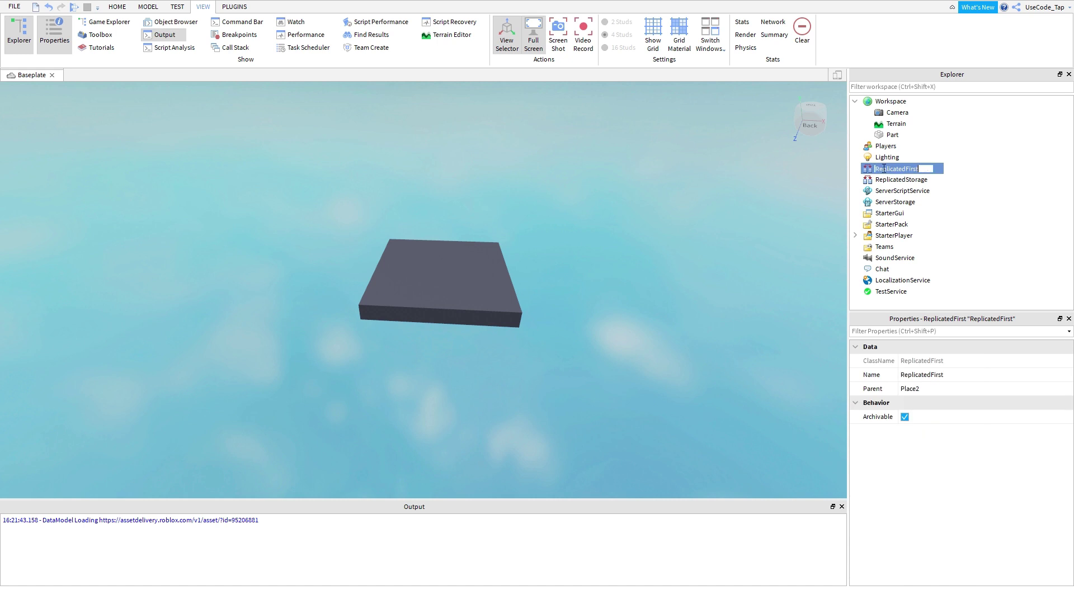
click(877, 157)
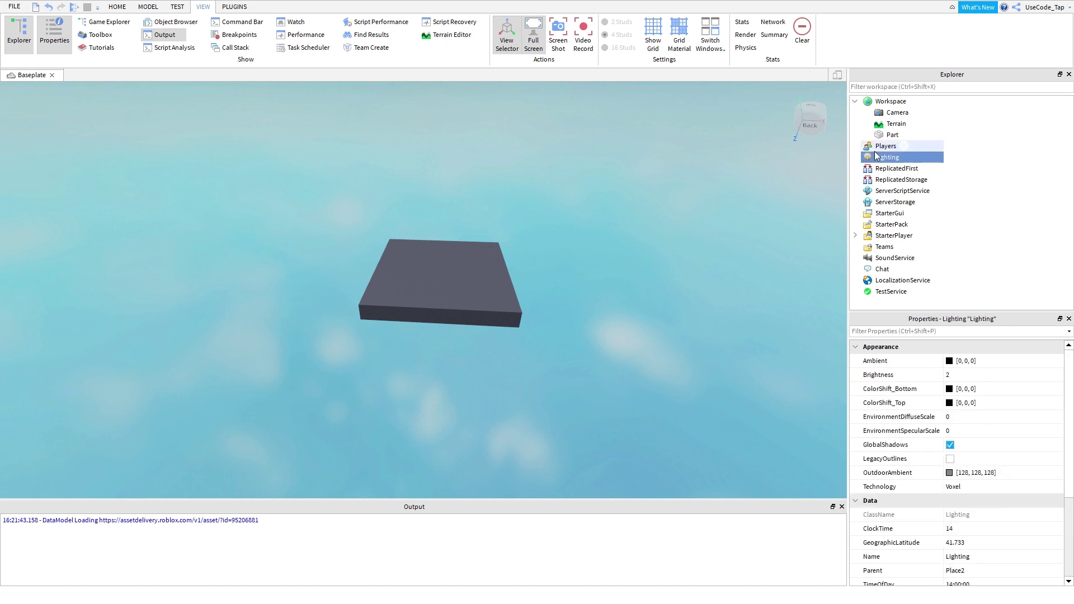
Select the slab part and turn on its Anchored property.
click(559, 190)
scroll(559, 190, up, 3)
click(465, 222)
scroll(465, 223, down, 5)
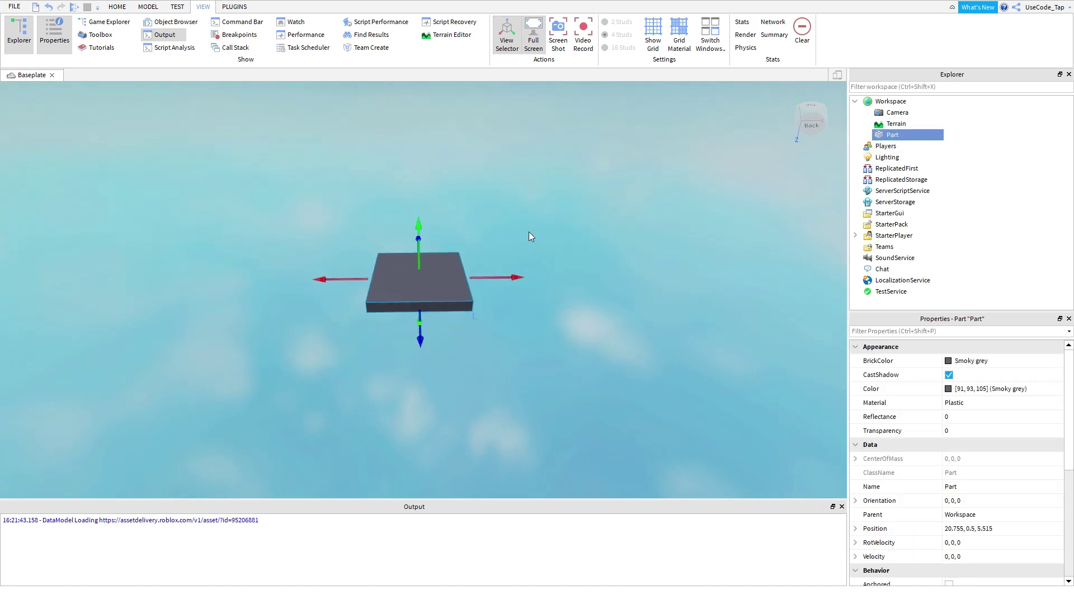
key(d)
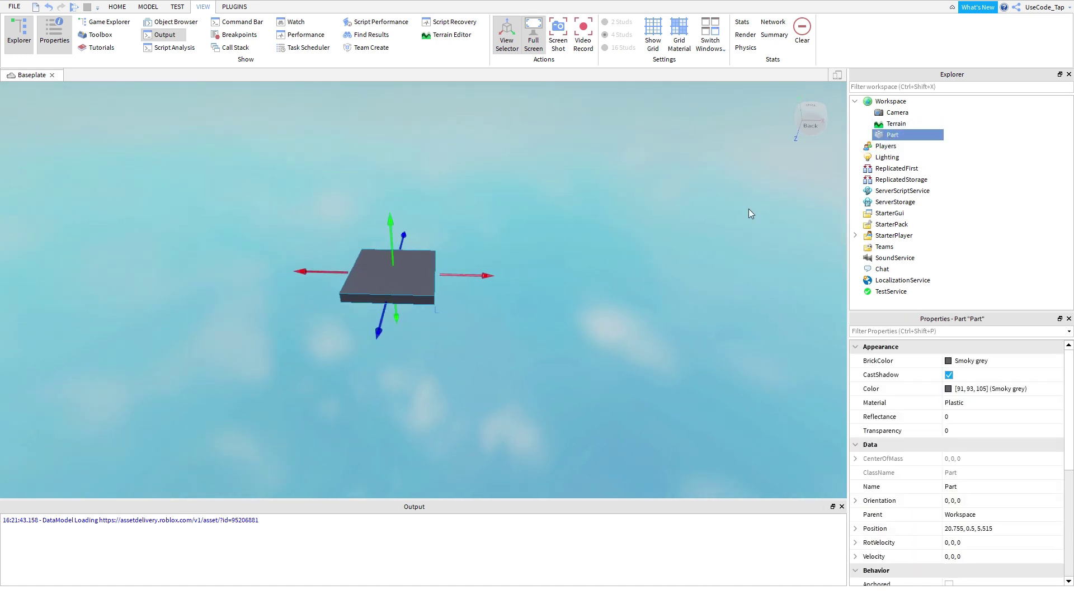
scroll(921, 424, down, 3)
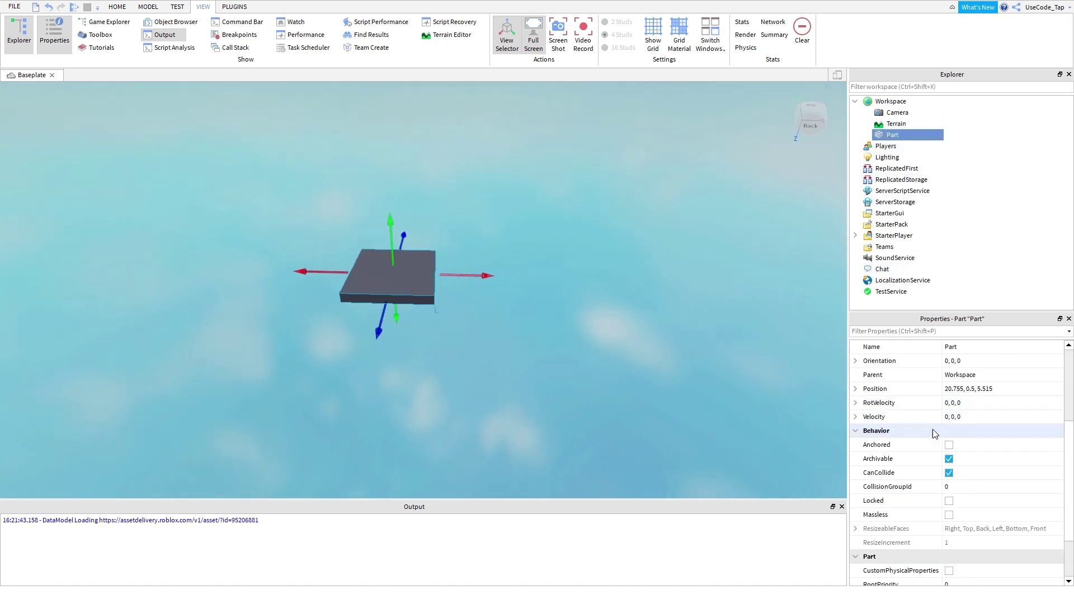
click(626, 335)
key(w)
key(a)
click(480, 267)
key(s)
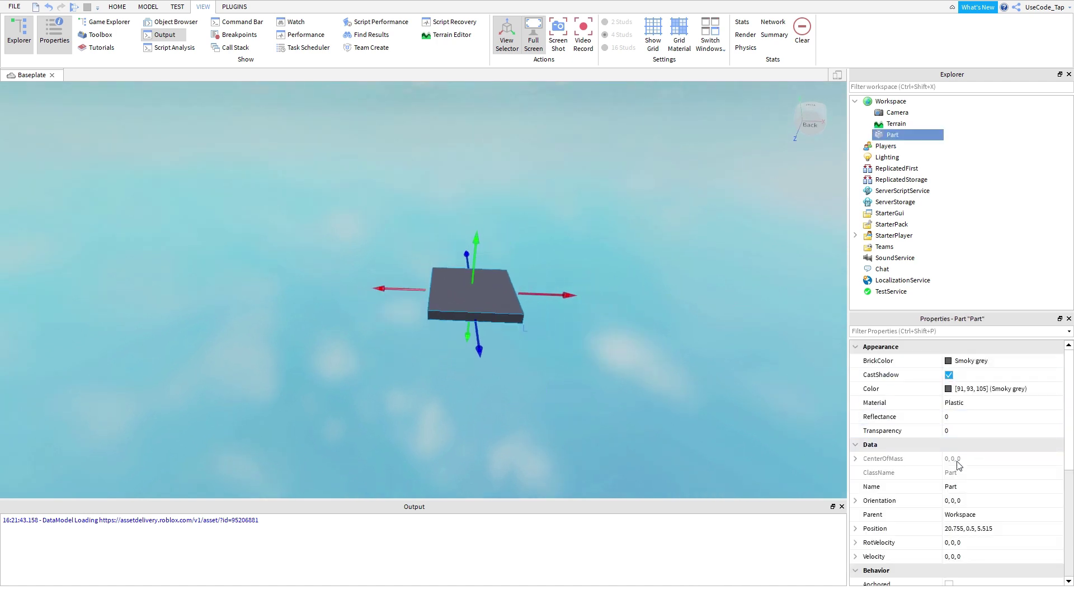
scroll(956, 459, down, 5)
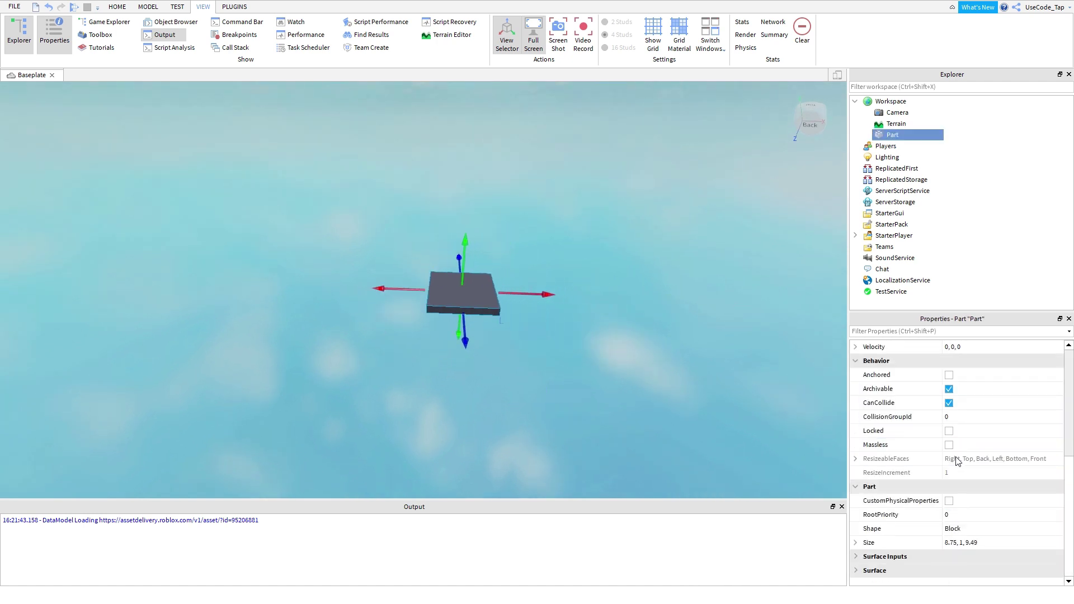
key(w)
key(d)
click(949, 374)
key(w)
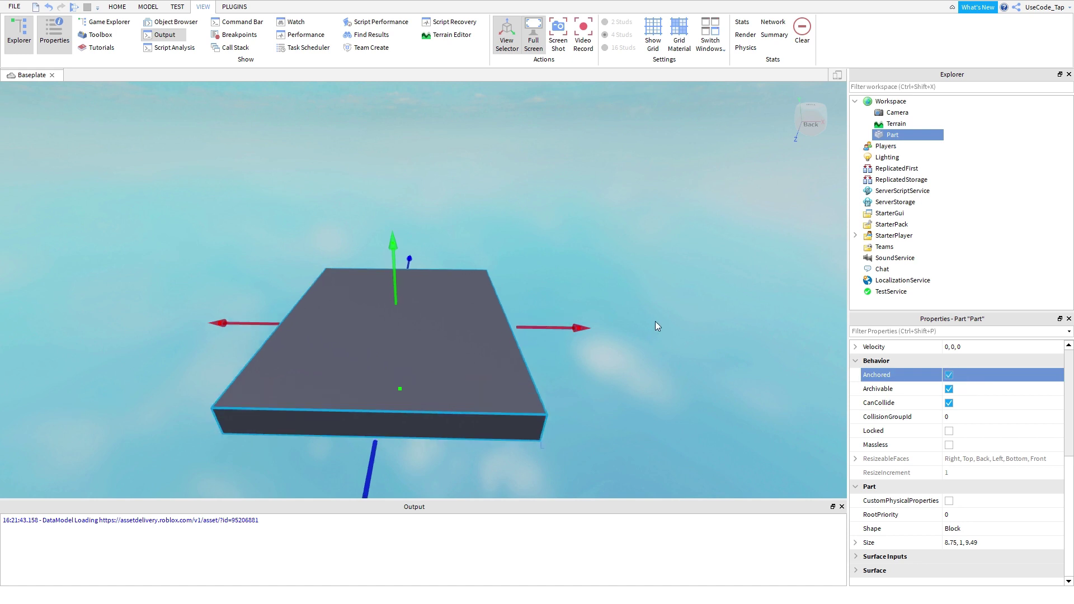
Examine the anchored slab from several angles and review its Data and Behavior properties.
click(597, 307)
key(s)
click(427, 314)
key(w)
key(a)
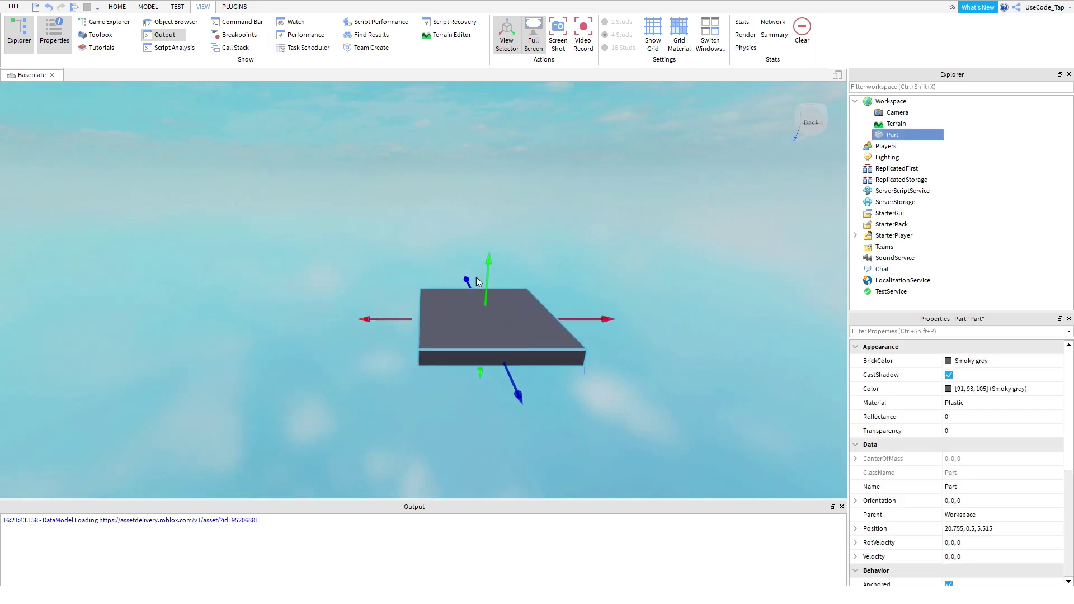
key(s)
key(d)
scroll(956, 476, down, 5)
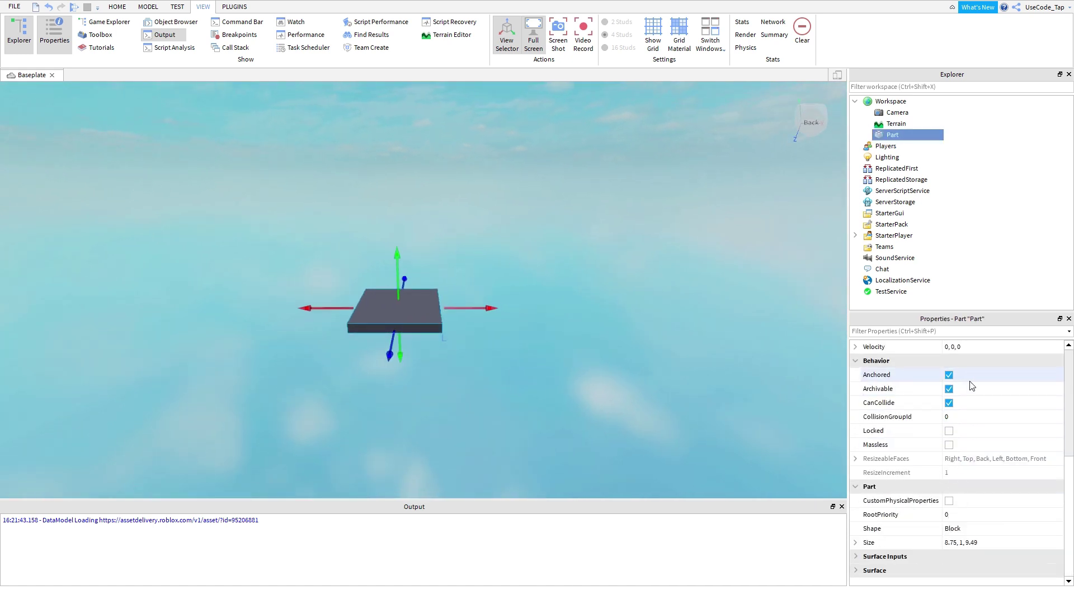
click(525, 320)
right_drag(524, 321, 472, 304)
key(w)
click(471, 296)
key(s)
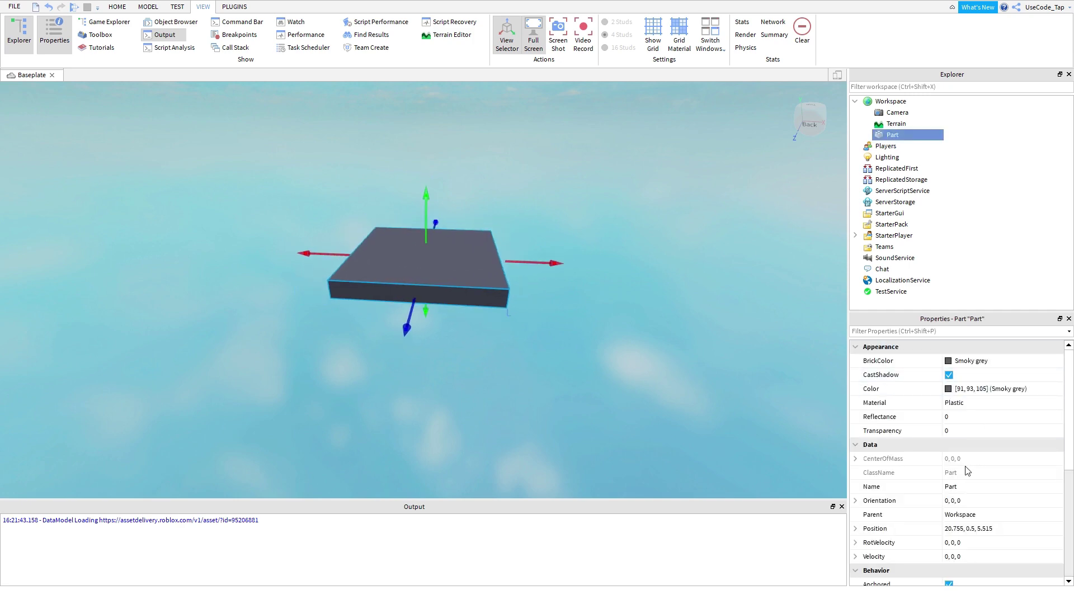
scroll(966, 469, down, 2)
key(w)
right_drag(515, 373, 515, 373)
key(s)
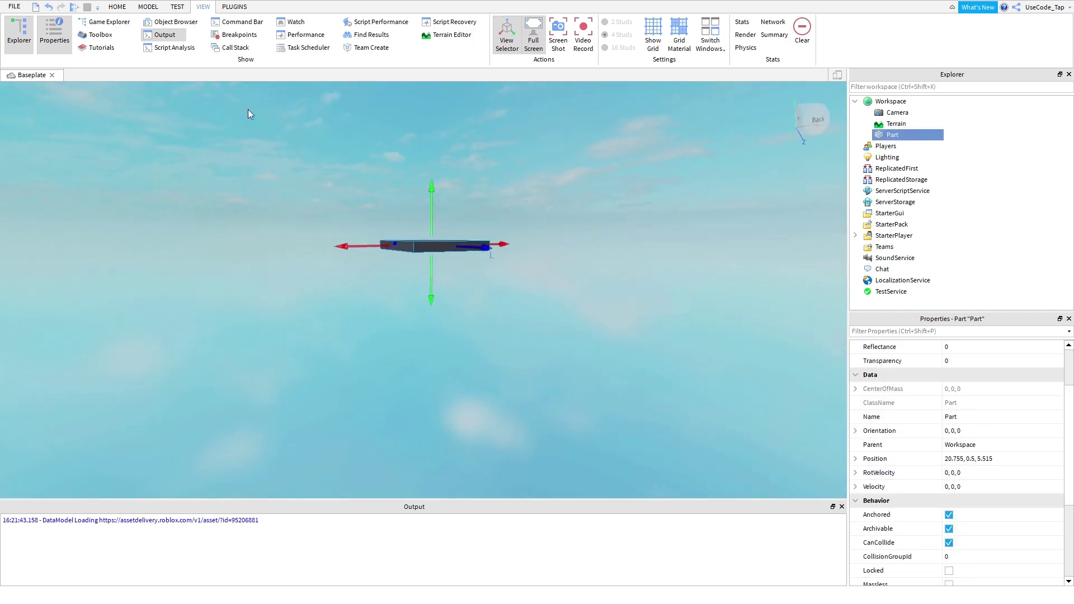
Review the part editing and play-test commands while viewing the slab from other sides.
click(123, 5)
right_drag(496, 207, 496, 207)
key(w)
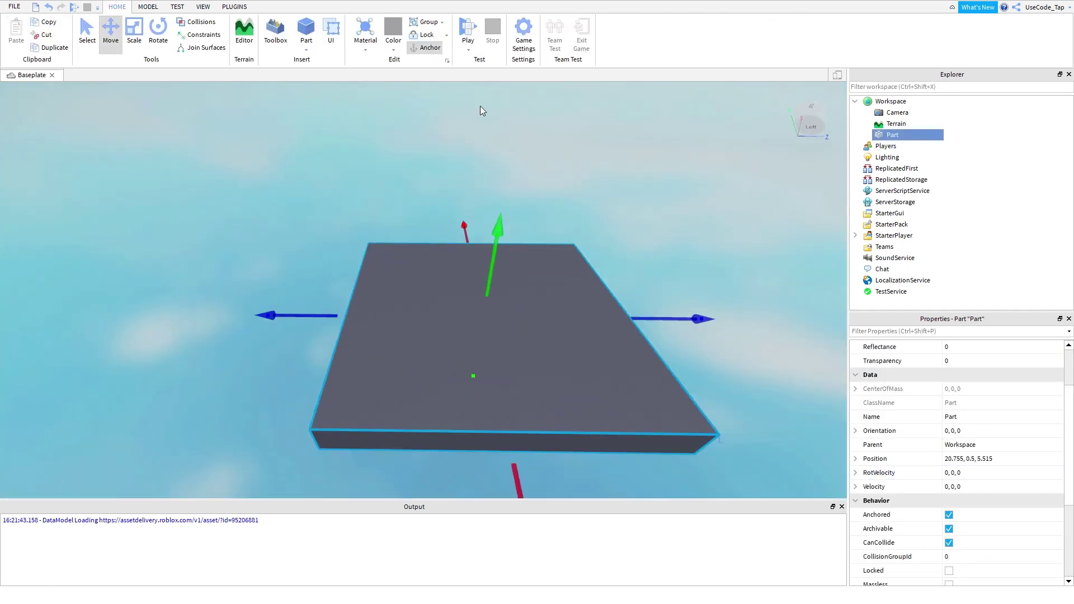
key(s)
click(468, 48)
key(w)
right_drag(632, 177, 631, 177)
key(s)
click(469, 44)
key(w)
right_drag(595, 142, 594, 141)
key(s)
key(w)
key(s)
right_drag(785, 166, 290, 5)
key(w)
click(177, 6)
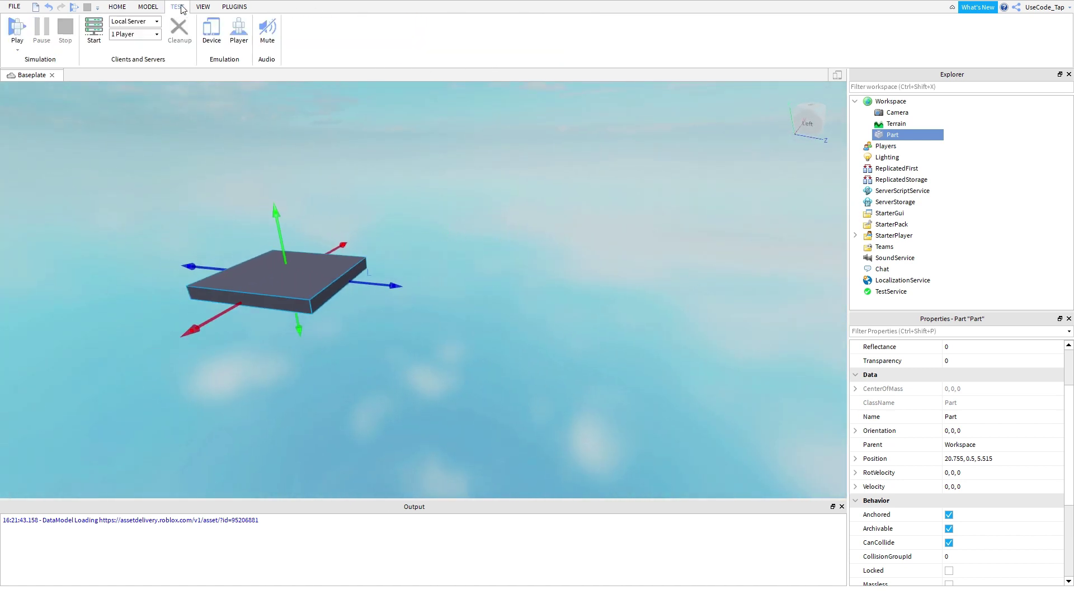
Insert a spawn location beside the slab and move it along Z to about 20.7.
click(146, 6)
click(724, 35)
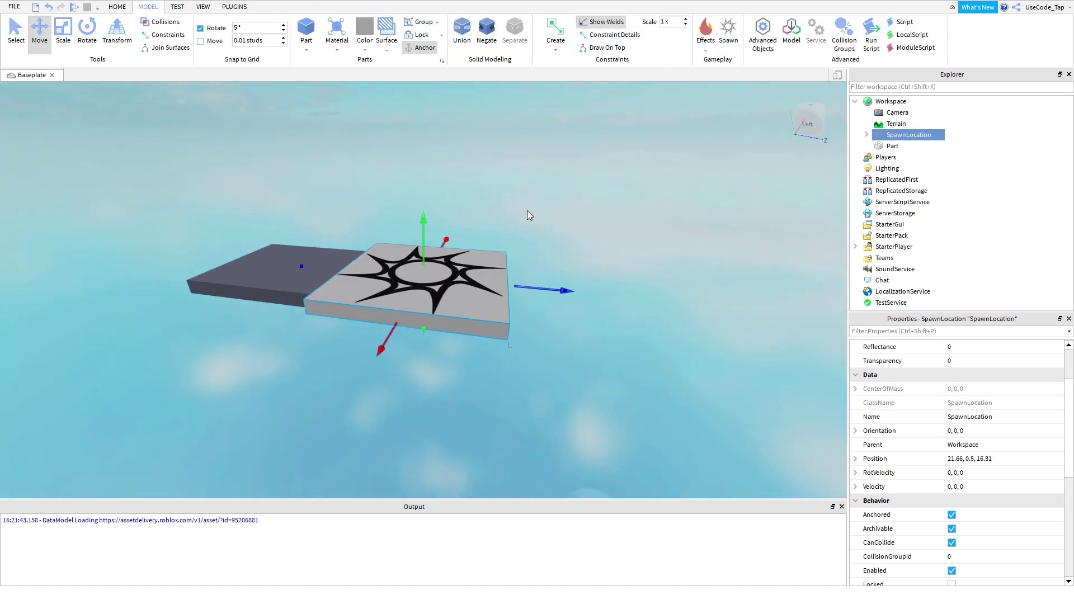
right_drag(527, 210, 527, 210)
click(655, 267)
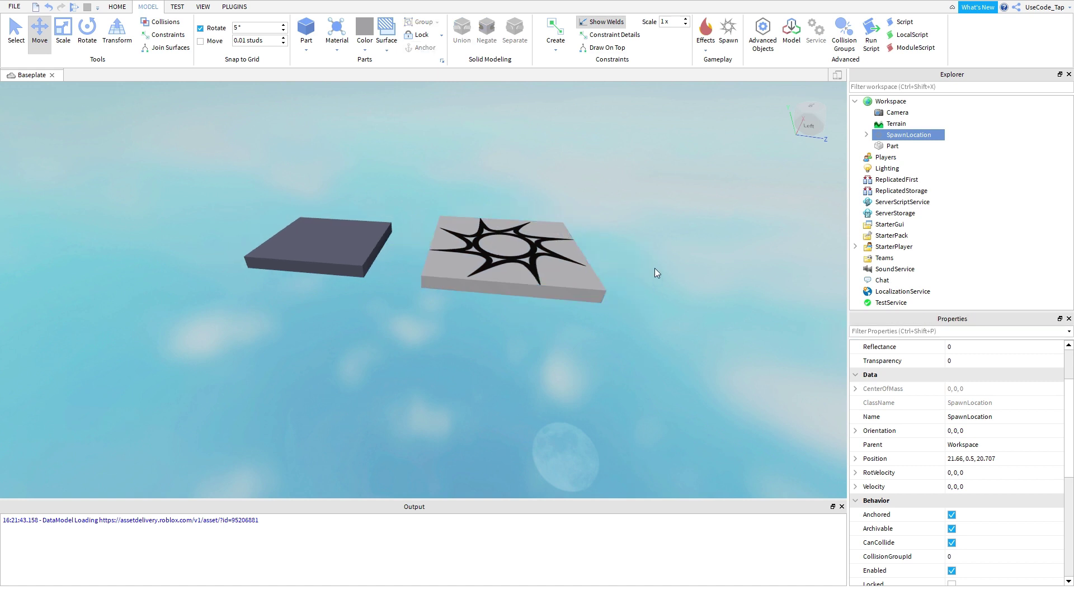
scroll(664, 230, up, 3)
scroll(666, 204, down, 4)
Examine the slab with the Scale tool active and look at the objects that can be added to the Workspace.
click(891, 147)
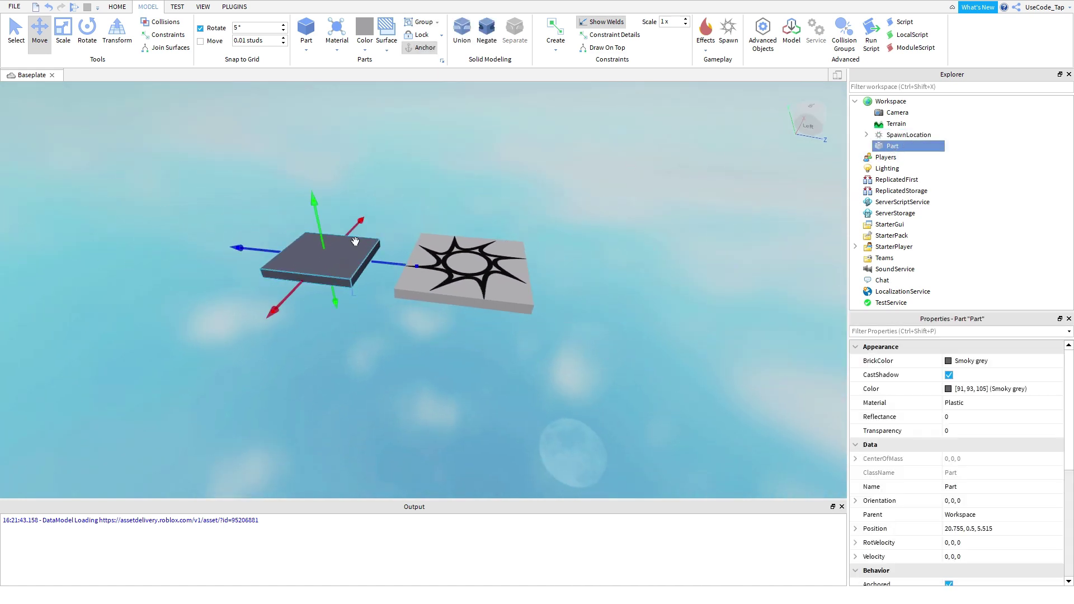
key(ctrl+3)
click(665, 208)
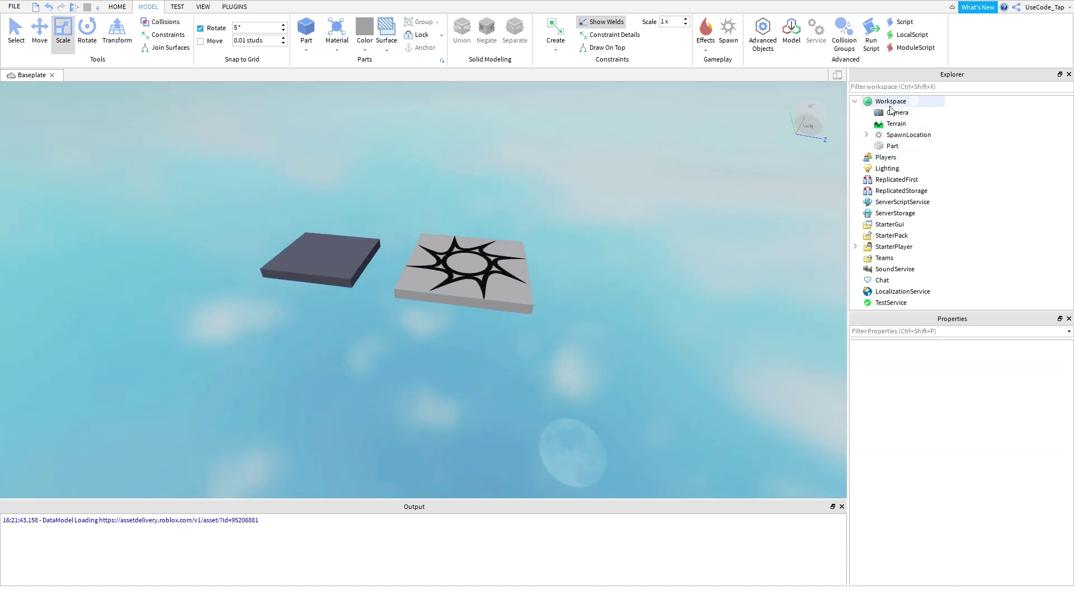
click(891, 104)
click(915, 102)
click(740, 106)
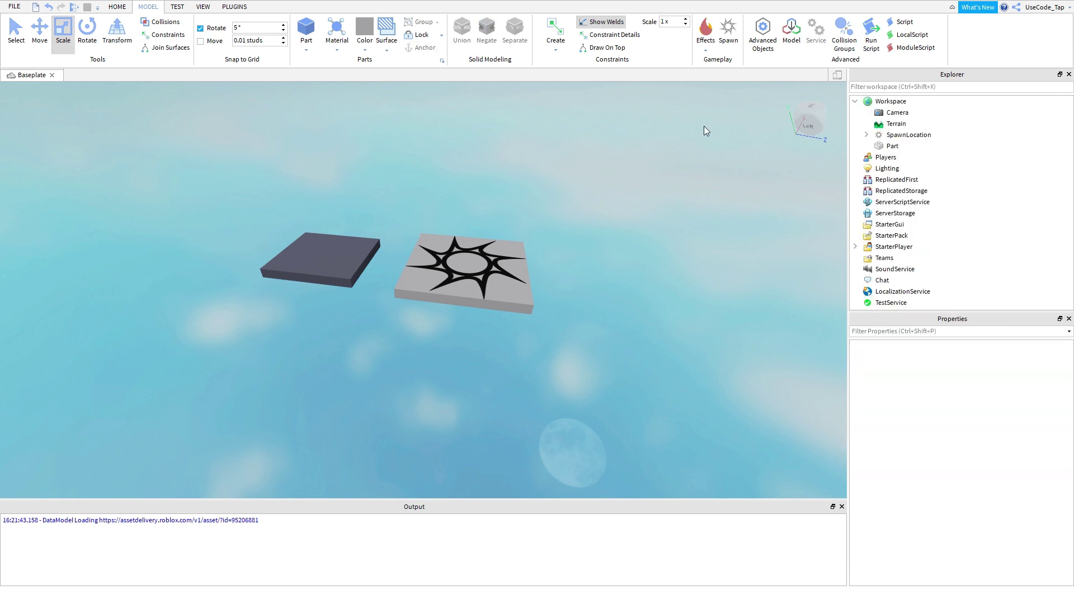
Undo the spawn location's move and insertion, the slab's anchoring and the Baseplate's deletion.
key(ctrl+z)
key(ctrl+z)
key(ctrl+z)
key(ctrl+z)
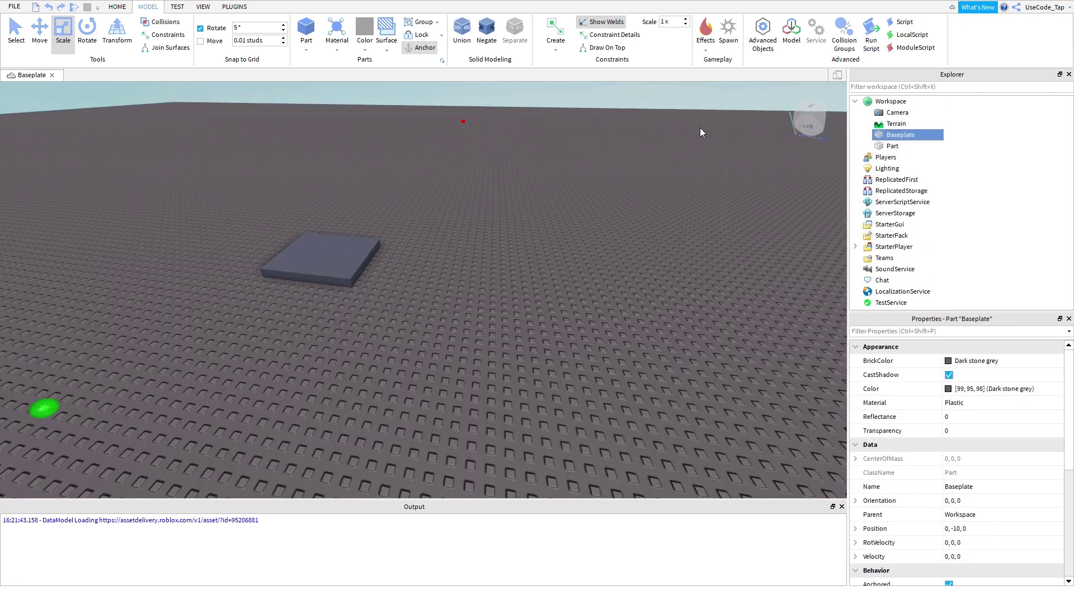
Raise the slab above the Baseplate with the Move tool to a Y position of about 5.3.
click(603, 207)
key(w)
key(a)
click(525, 203)
key(s)
click(358, 128)
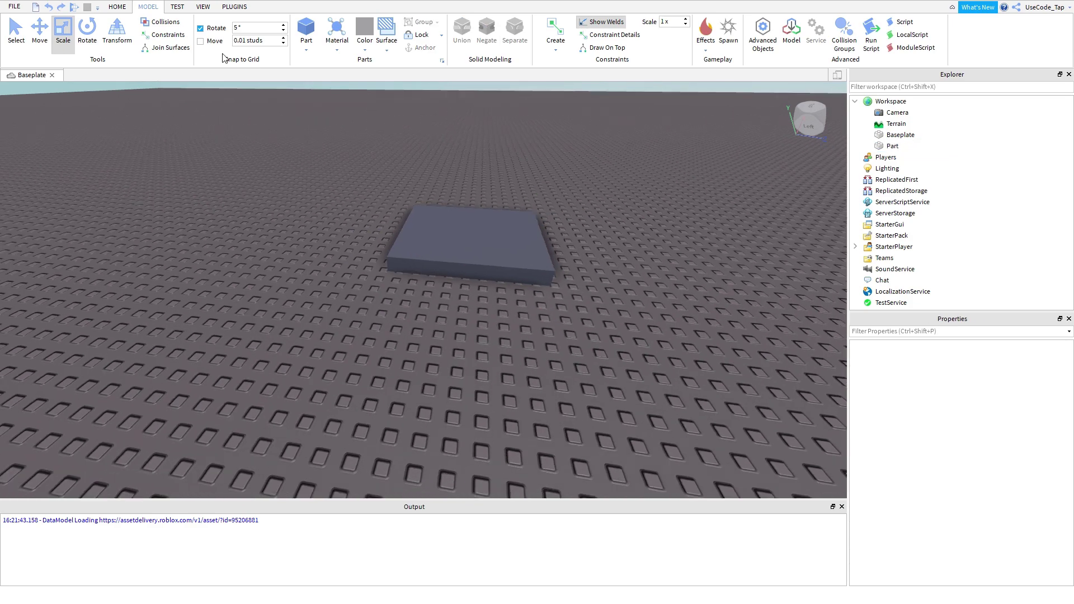
click(465, 247)
key(f)
key(ctrl+2)
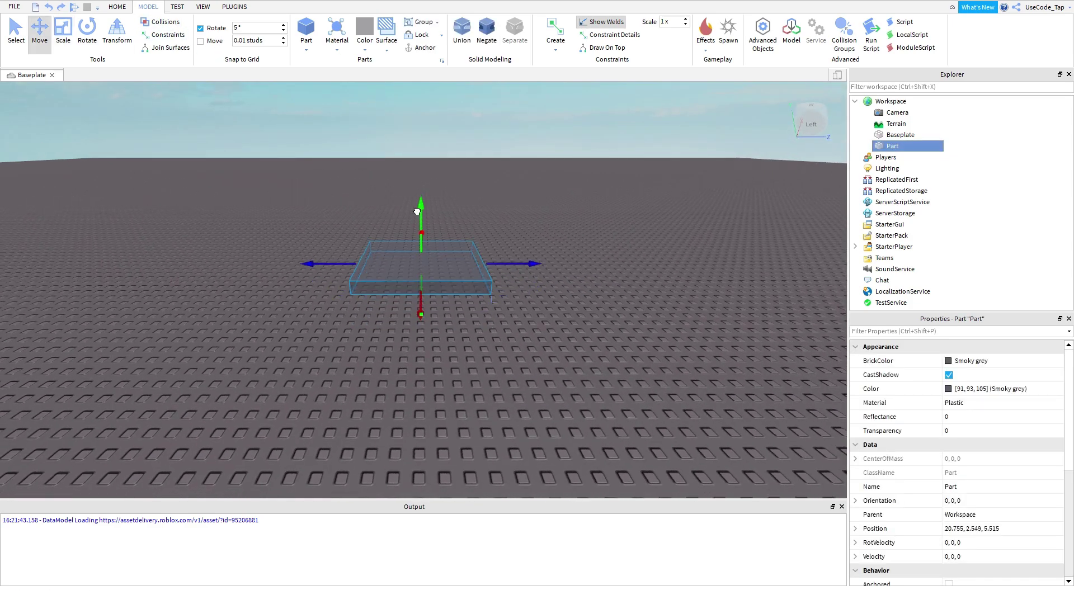
drag(417, 212, 419, 176)
Examine the raised slab from other sides and review its Appearance, Data and Behavior properties.
click(503, 175)
key(w)
right_drag(502, 175, 469, 151)
click(477, 205)
key(s)
scroll(963, 481, down, 5)
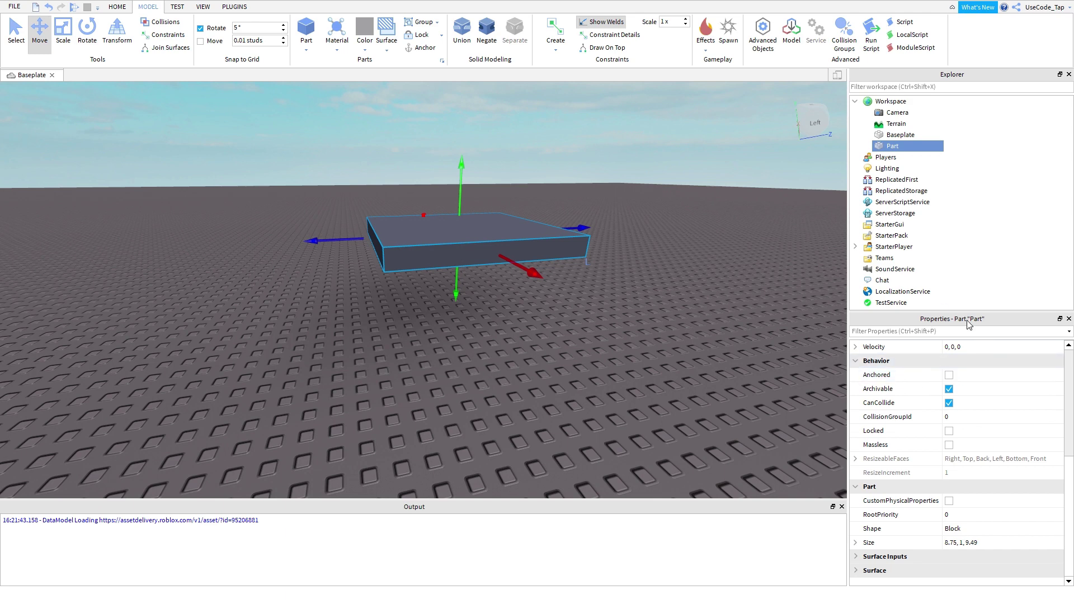
scroll(965, 353, up, 5)
scroll(962, 367, down, 5)
scroll(940, 403, up, 5)
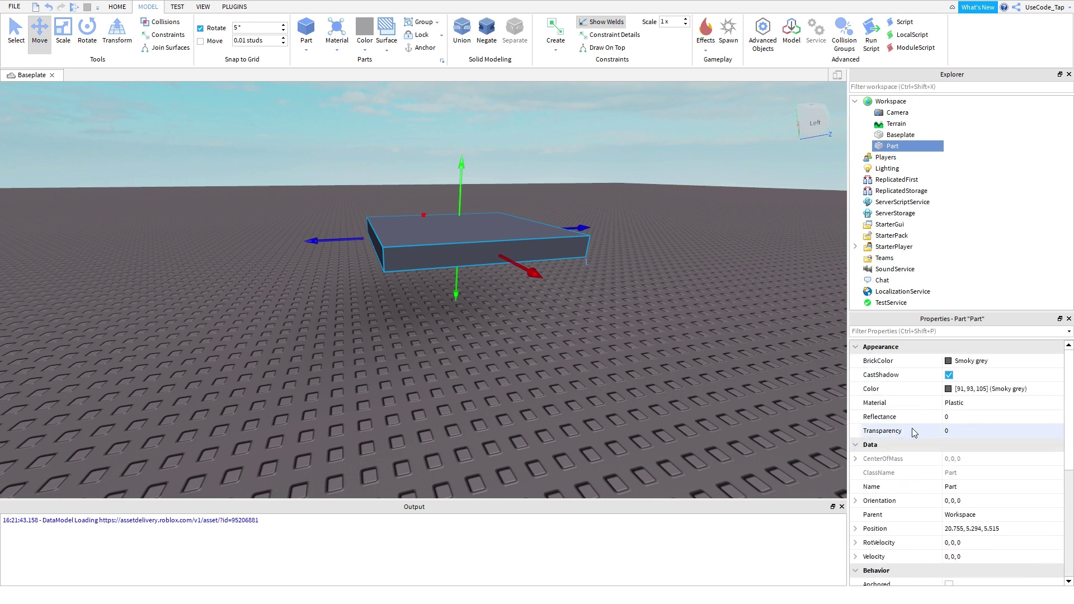
scroll(957, 413, down, 5)
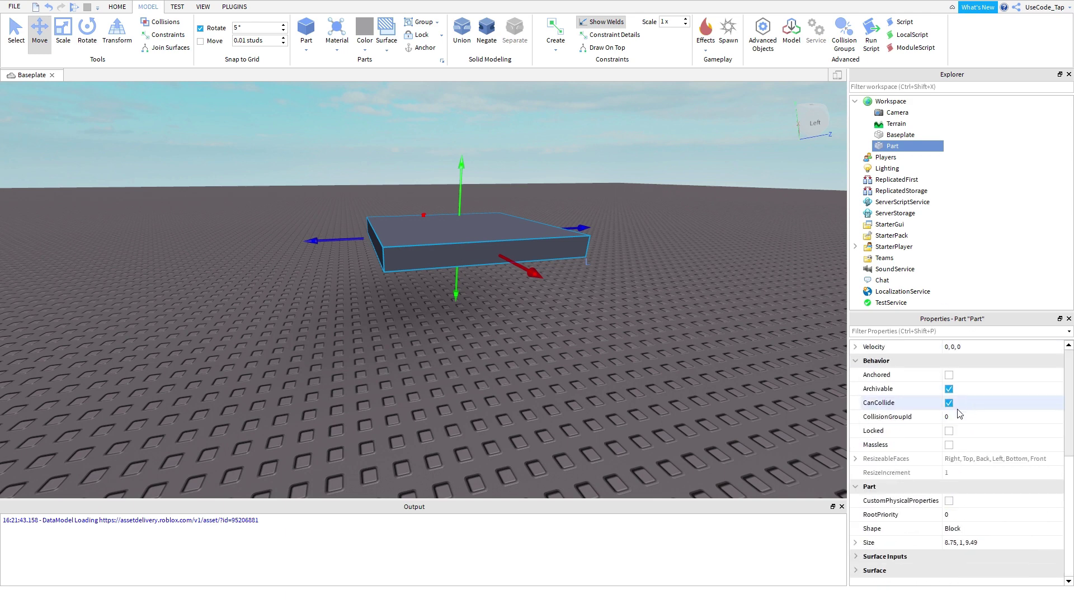
right_drag(663, 374, 727, 361)
scroll(727, 360, up, 2)
scroll(640, 334, down, 2)
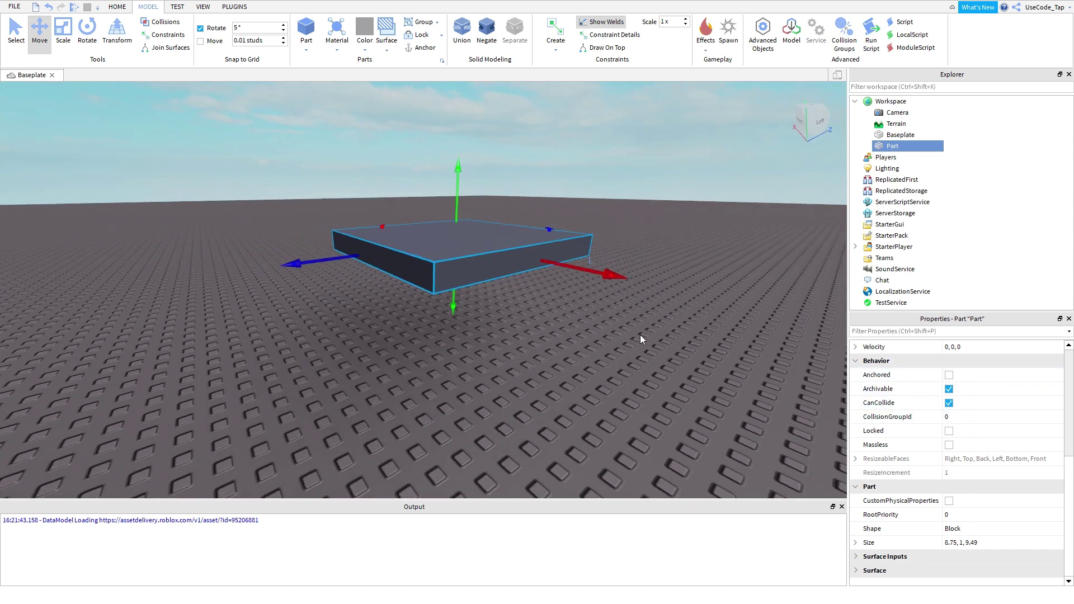
Run the simulation without a character, watch how the unanchored slab behaves, and stop it.
click(640, 338)
click(125, 6)
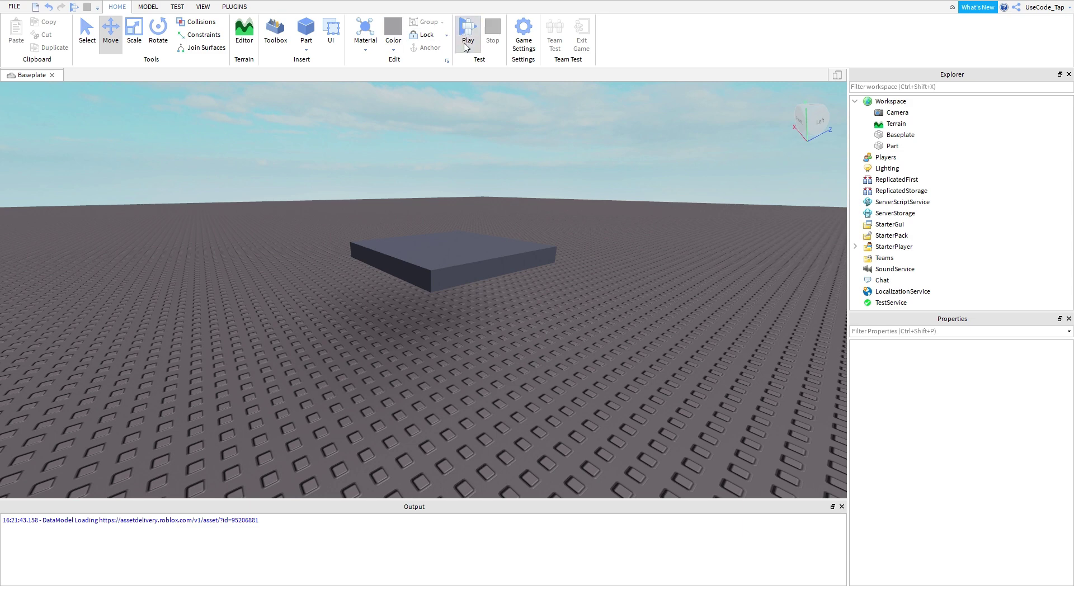
click(483, 87)
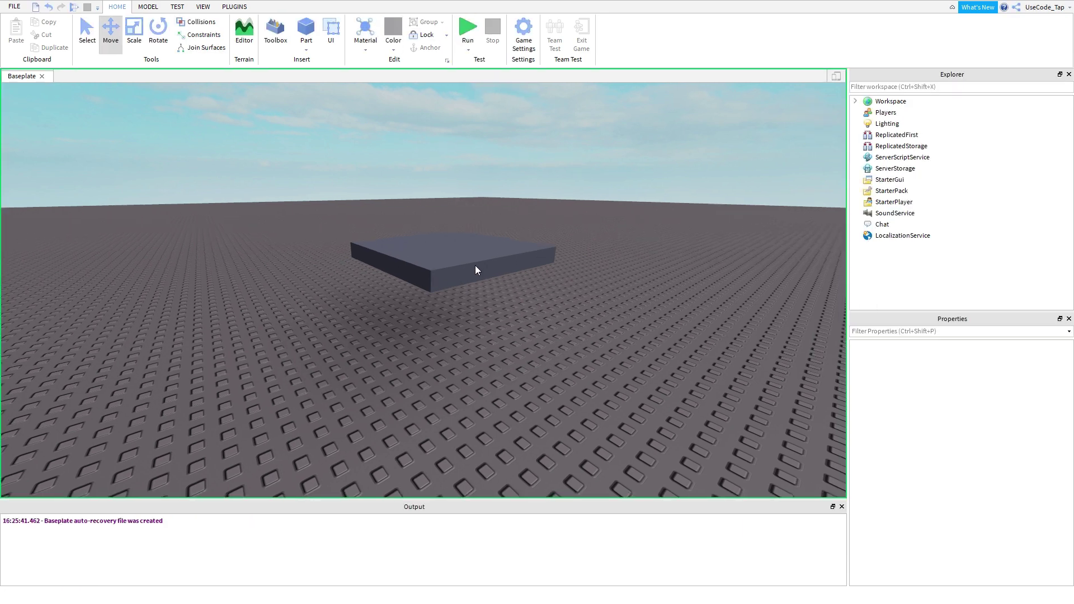
scroll(498, 283, up, 5)
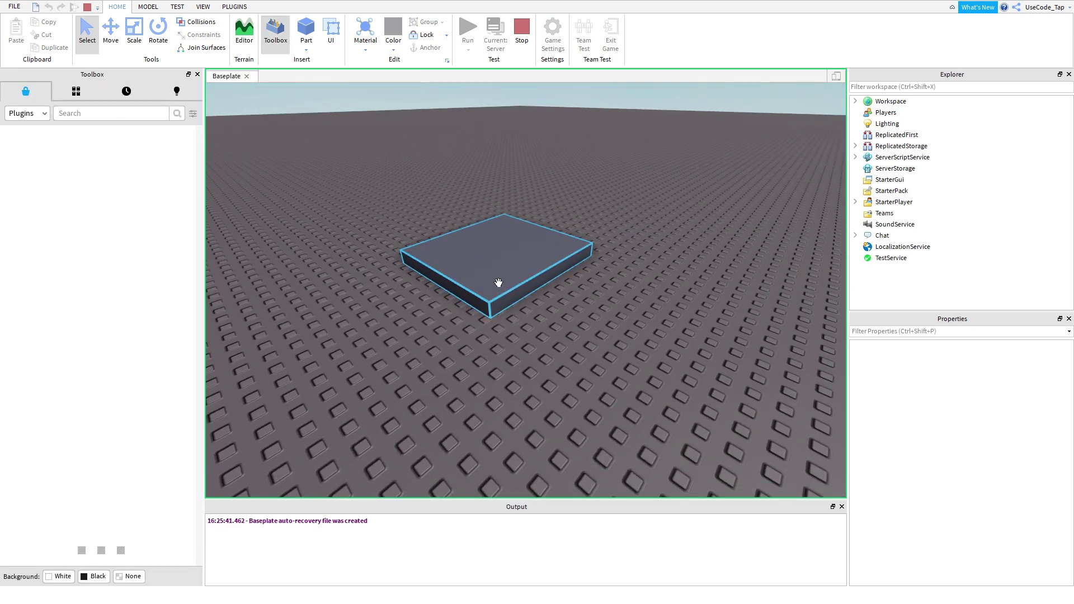
scroll(498, 283, down, 8)
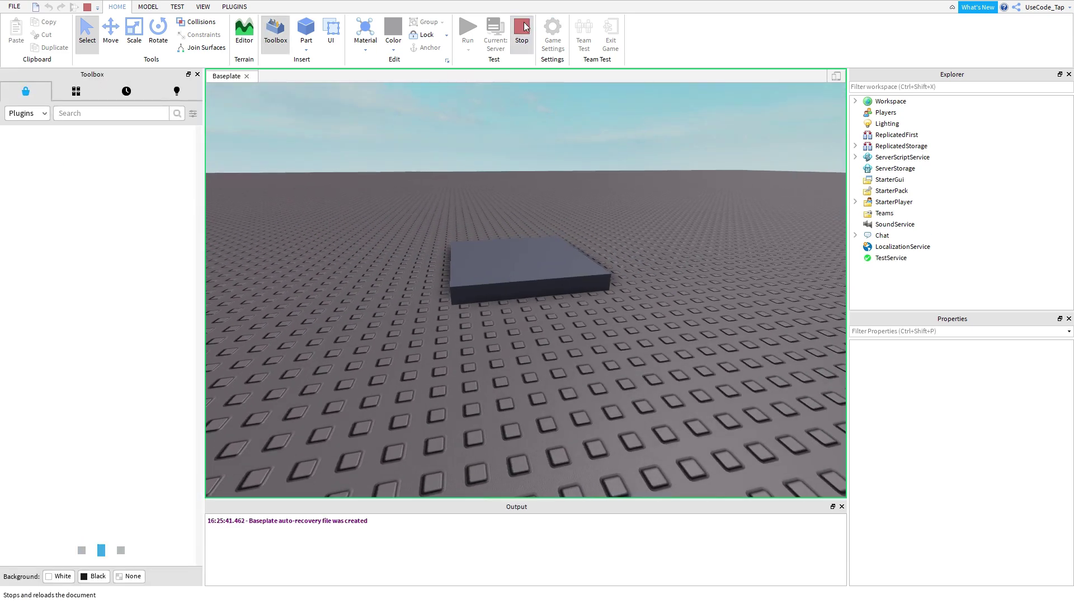
click(521, 29)
Turn on Anchored for the raised slab.
click(520, 259)
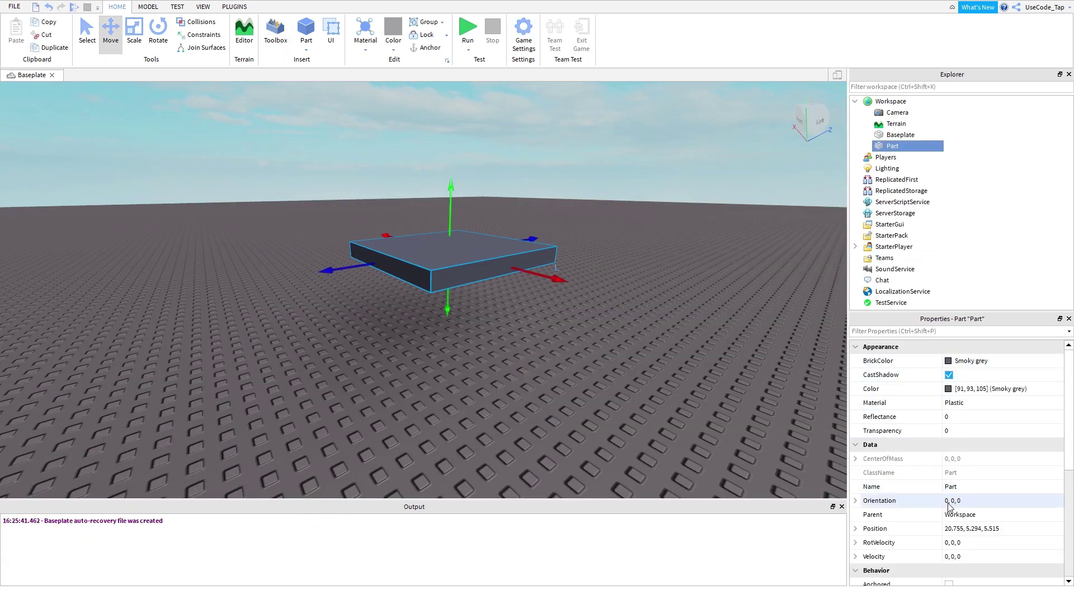
right_drag(596, 364, 595, 365)
scroll(901, 436, down, 5)
click(948, 375)
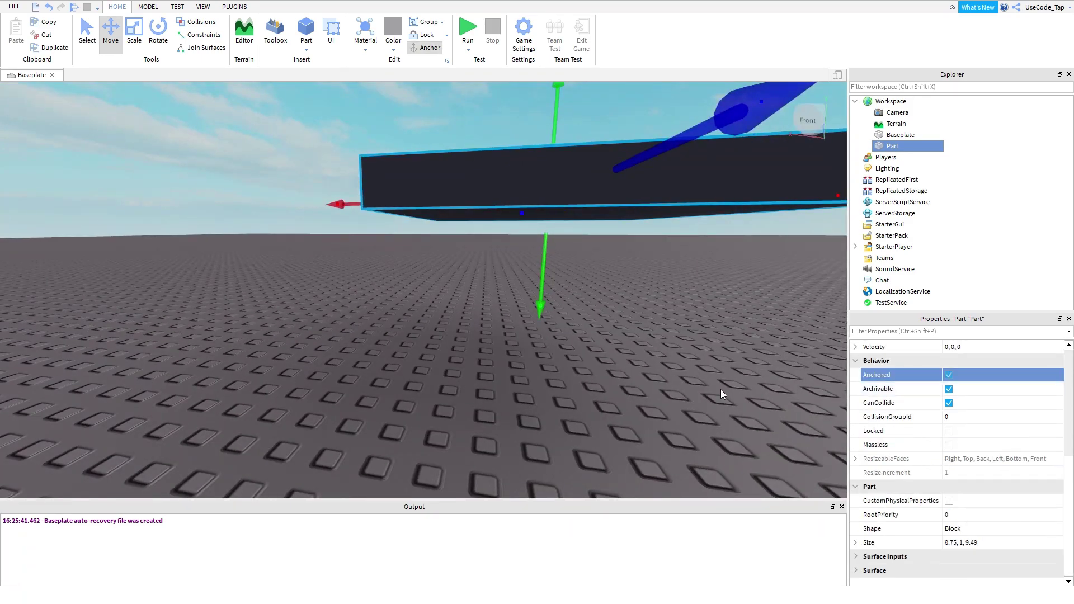
key(f)
Run the simulation again, inspect the anchored slab from several sides with the Toolbox closed, and stop it.
click(459, 29)
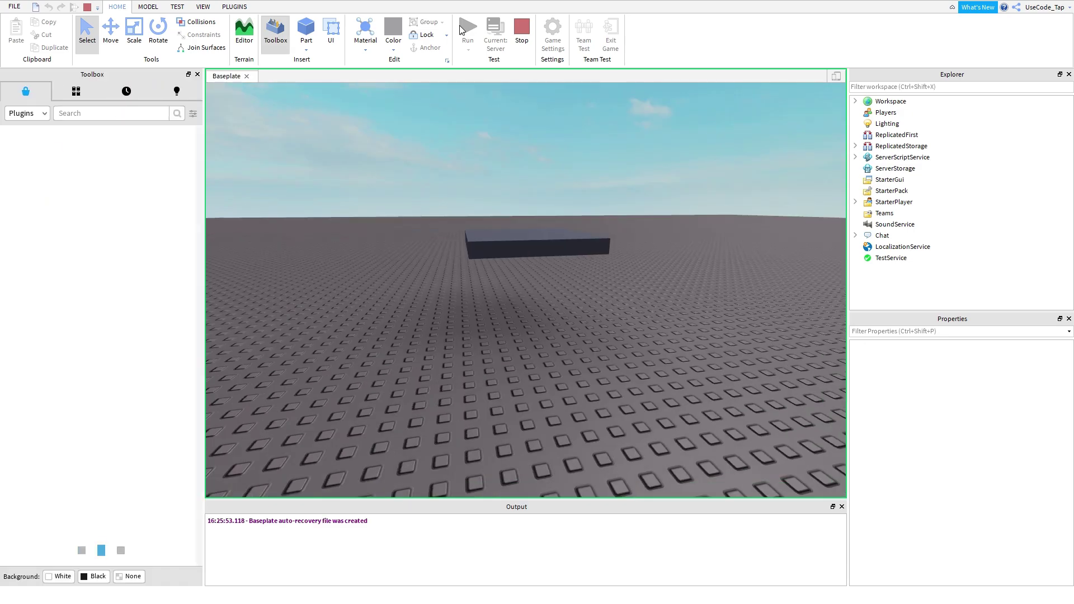
click(191, 73)
click(193, 78)
key(w)
right_drag(370, 206, 364, 224)
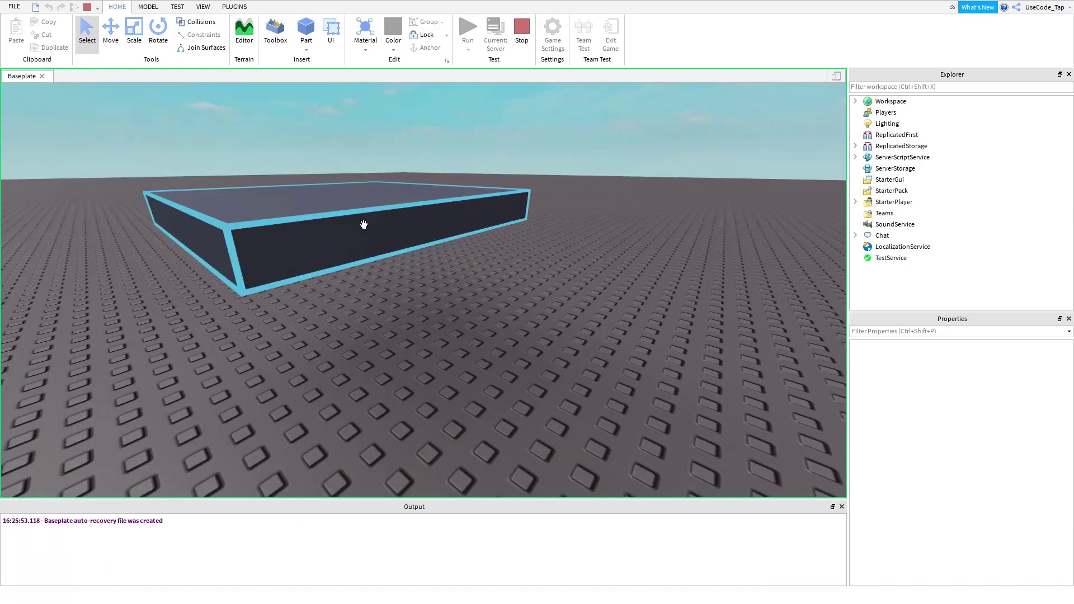
click(364, 224)
key(s)
right_drag(445, 207, 444, 207)
key(w)
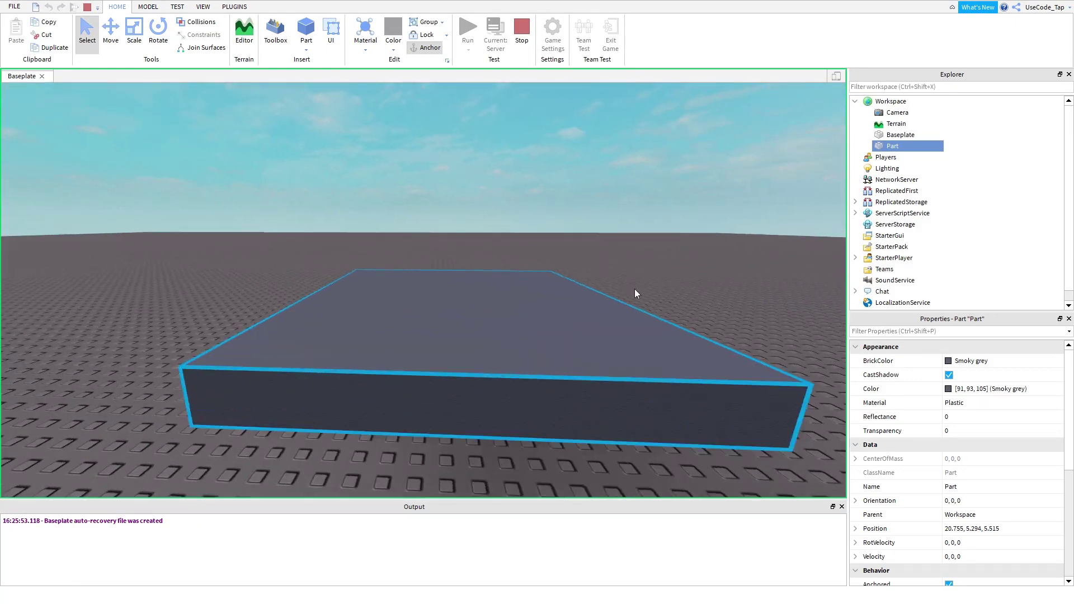
scroll(949, 432, down, 5)
click(516, 26)
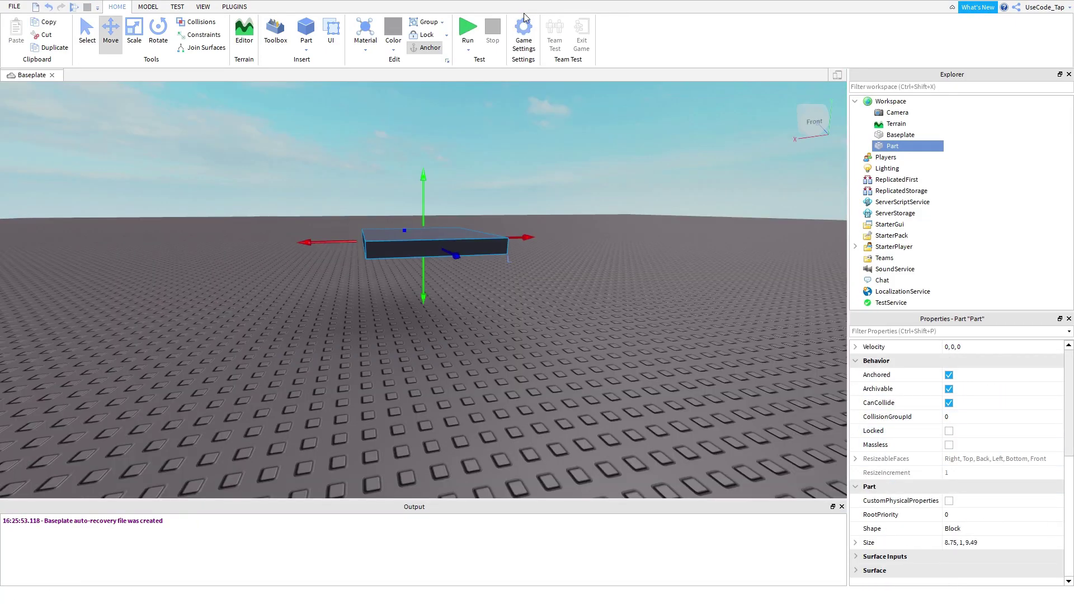
Move the floating slab down onto the Baseplate, at about X 23.6 and Z -5.2.
click(633, 381)
right_drag(635, 379, 635, 380)
key(s)
key(w)
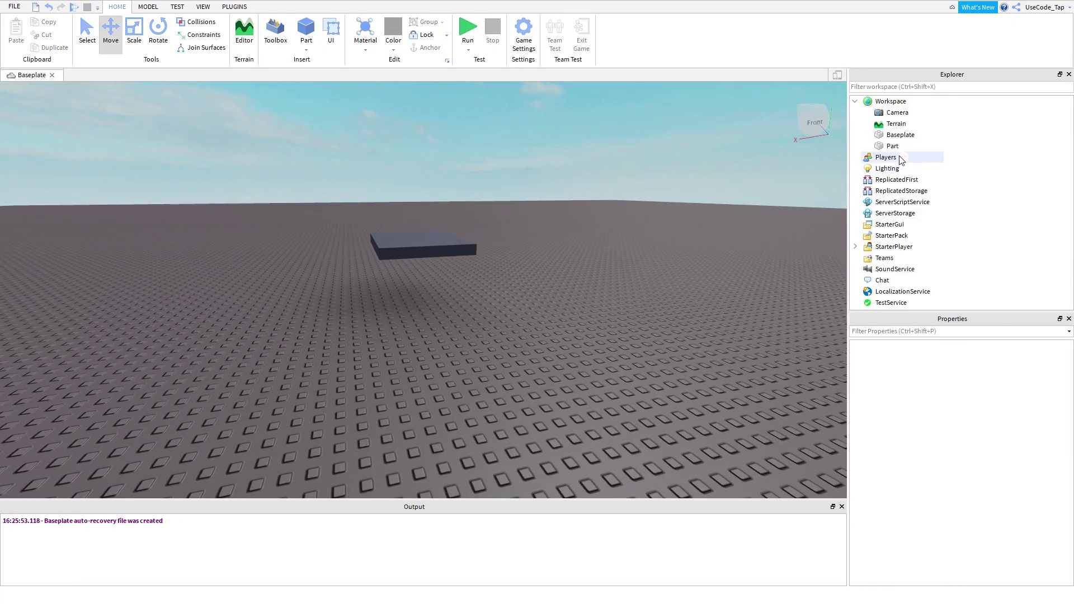
click(891, 146)
click(886, 136)
click(891, 146)
drag(407, 246, 406, 346)
key(w)
click(585, 330)
right_drag(585, 330, 584, 330)
click(584, 334)
Turn off CanCollide for the slab.
scroll(584, 336, down, 6)
scroll(920, 412, down, 6)
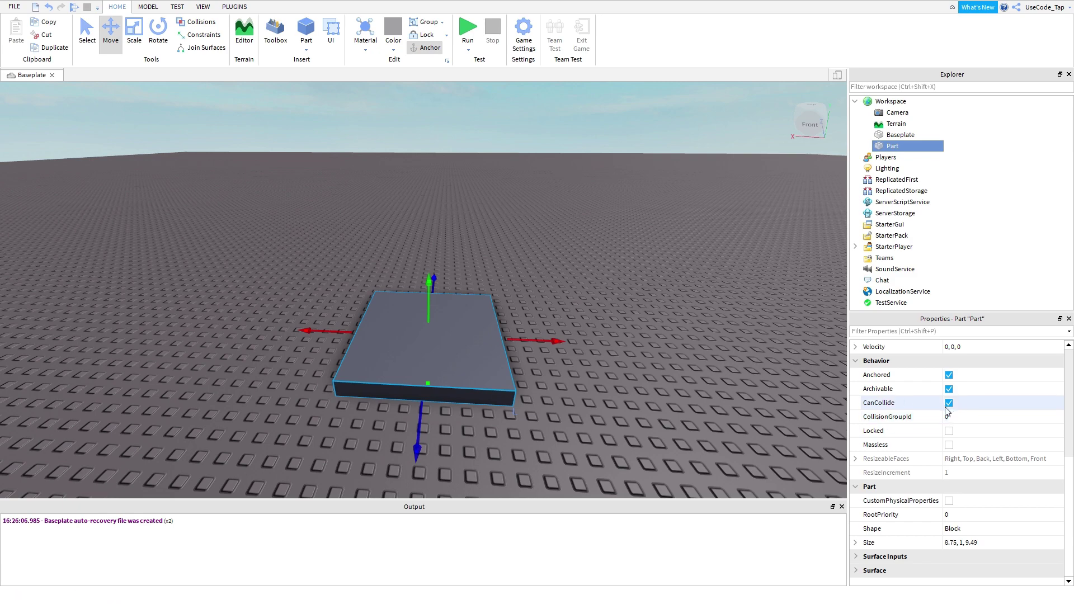
scroll(592, 330, up, 5)
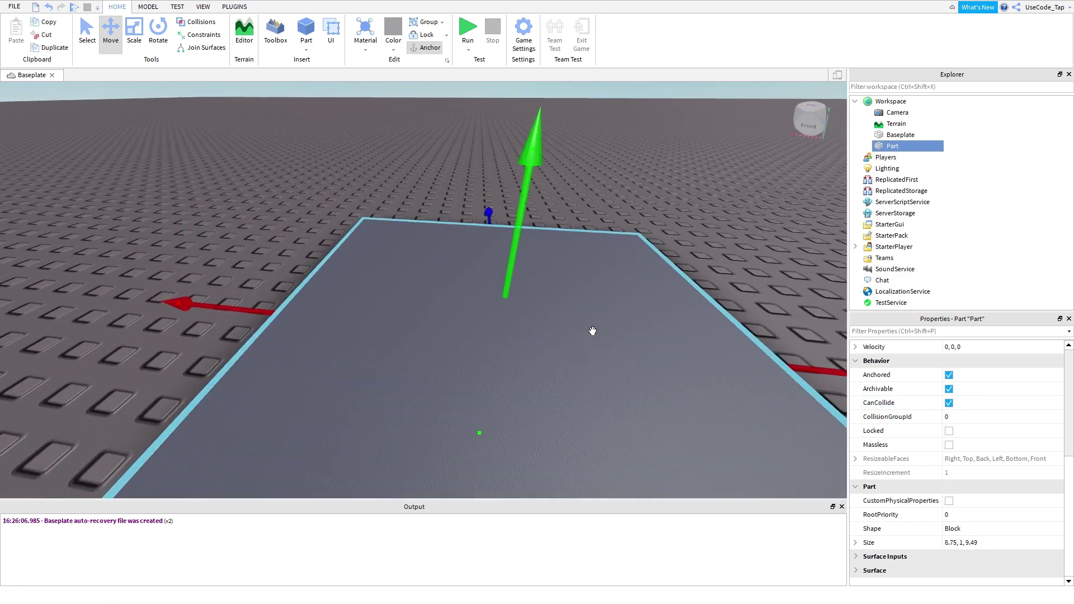
scroll(626, 268, down, 5)
right_drag(803, 348, 626, 267)
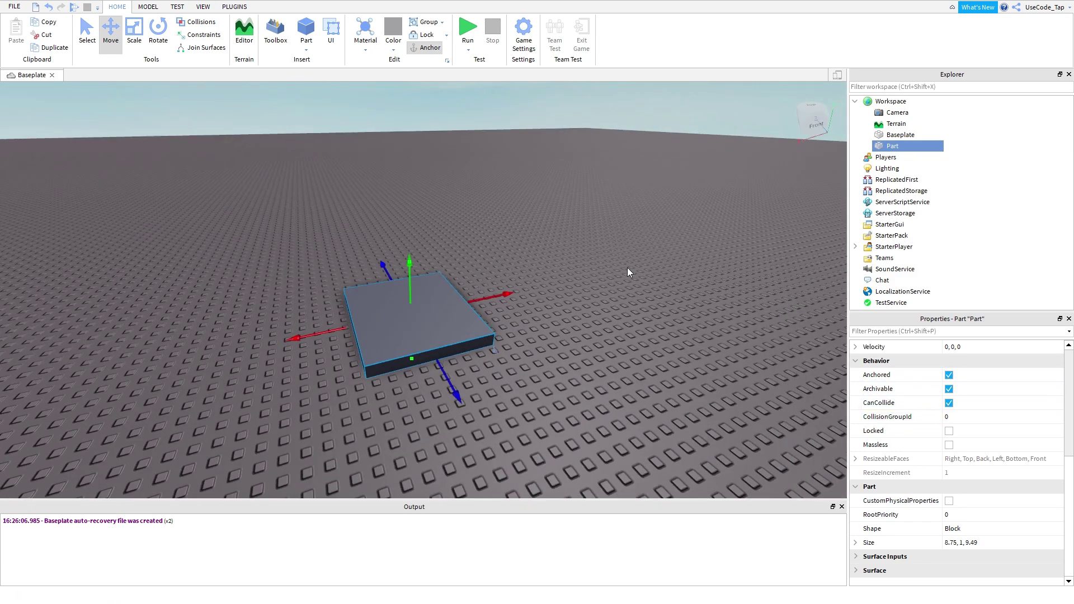
key(a)
right_drag(475, 91, 933, 321)
key(a)
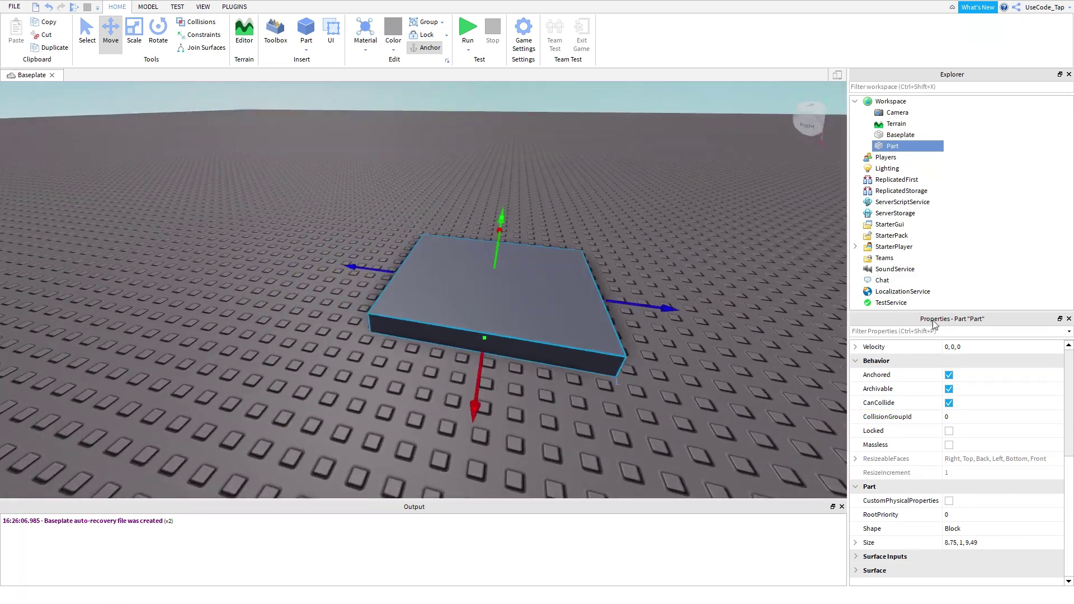
key(a)
right_drag(727, 408, 951, 391)
click(952, 404)
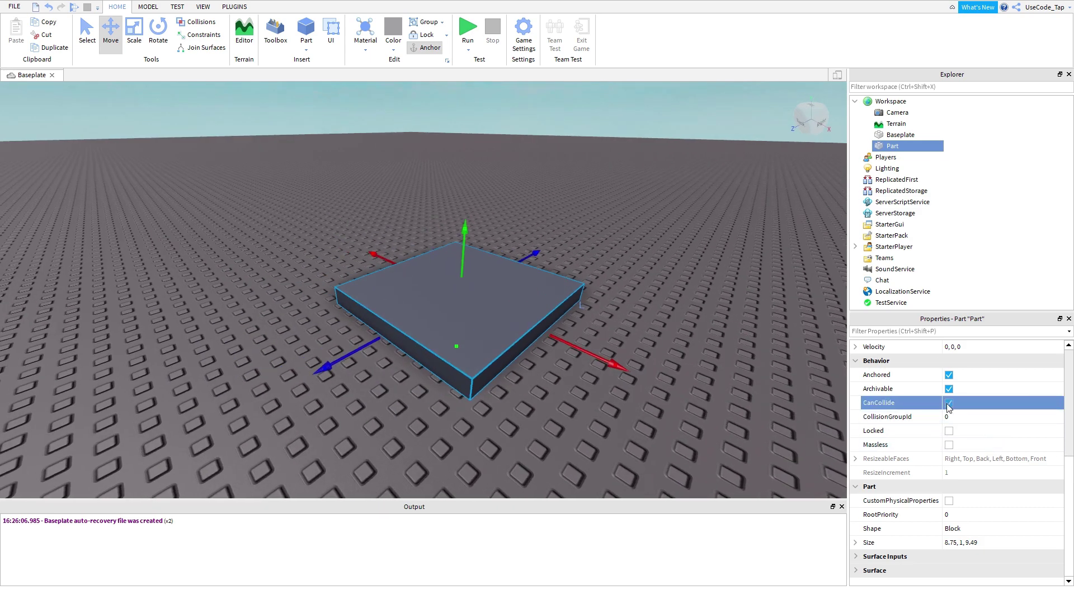
Scale the slab upward into a block about 6.8 studs high.
scroll(594, 360, up, 3)
right_drag(766, 398, 621, 342)
scroll(618, 340, down, 5)
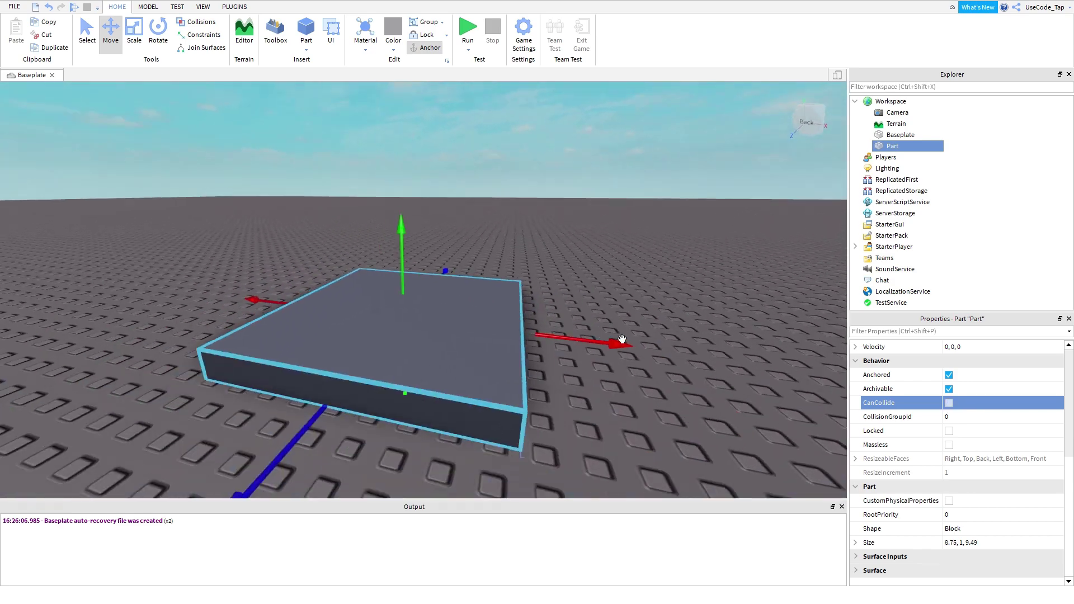
scroll(579, 324, up, 3)
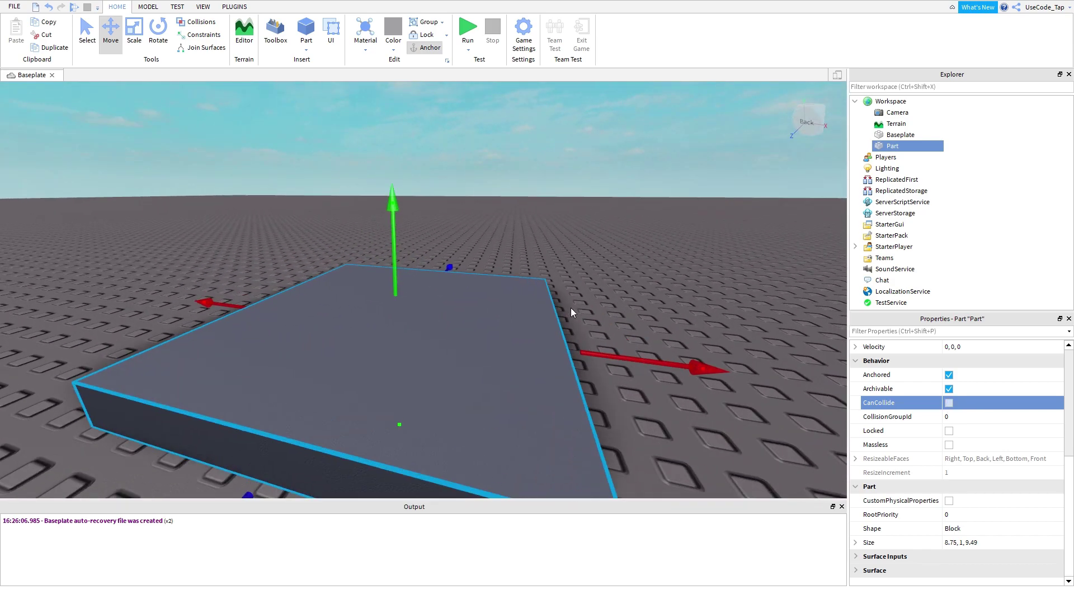
scroll(571, 308, down, 5)
key(ctrl+3)
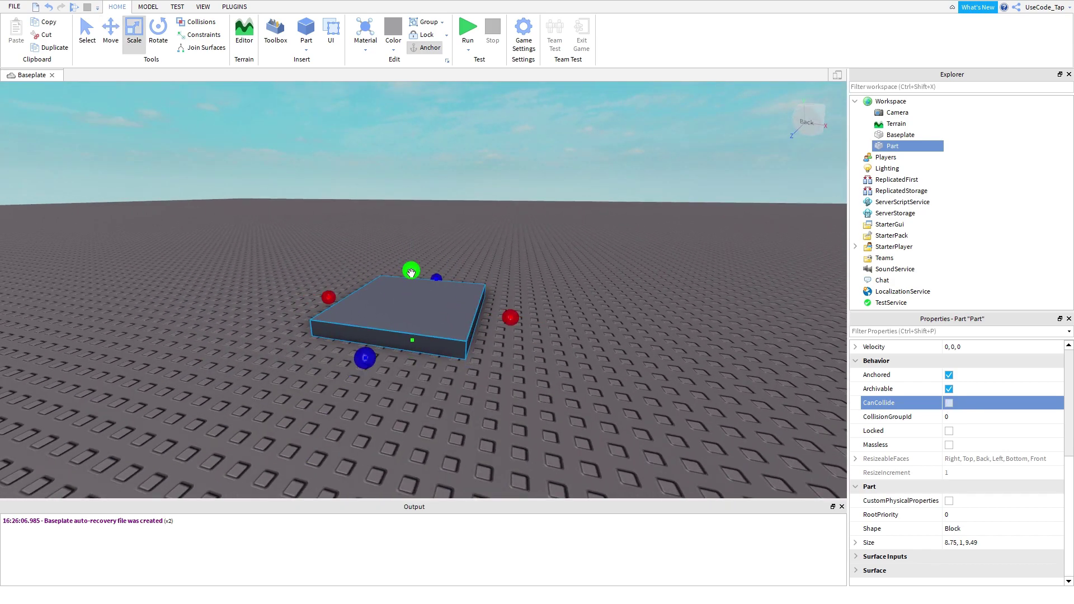
drag(412, 268, 413, 197)
click(469, 183)
scroll(432, 220, up, 4)
click(431, 220)
scroll(432, 220, down, 3)
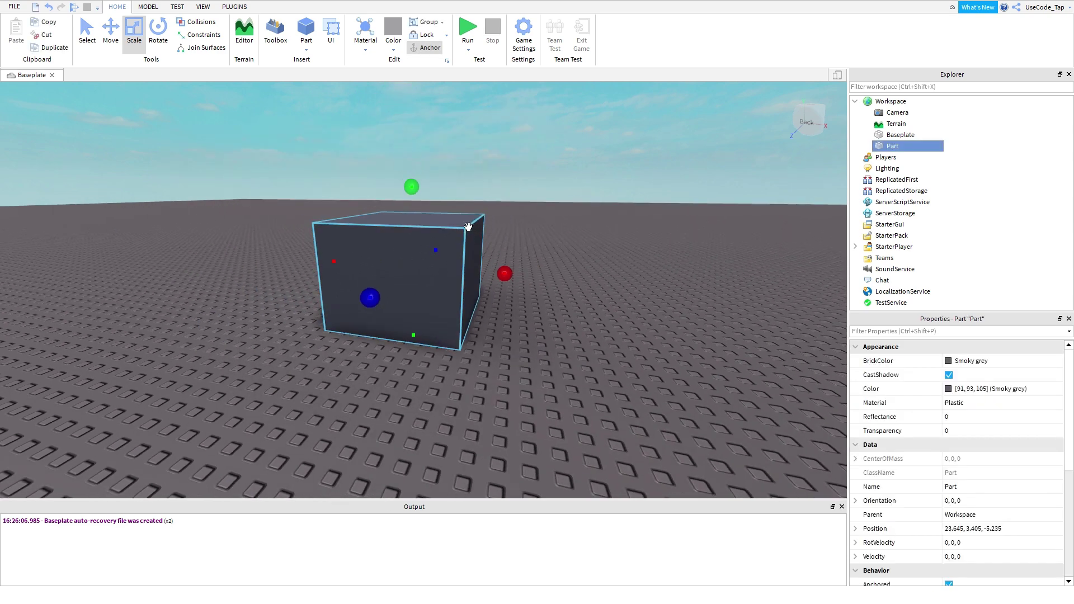
click(469, 208)
click(410, 255)
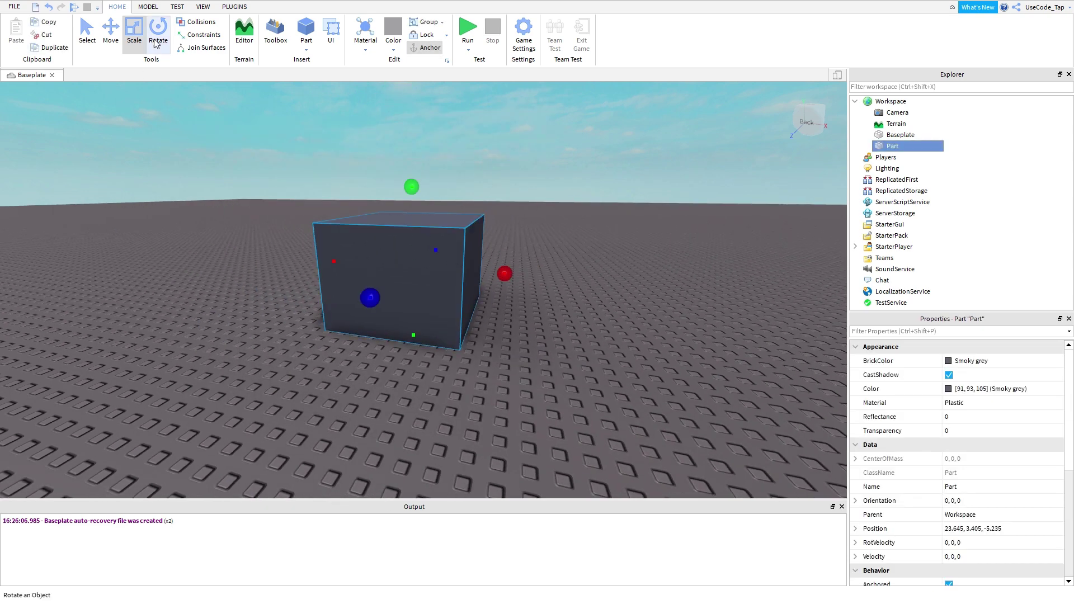
Play-test the place with a character, walk it into the non-colliding block, and stop the test.
click(319, 96)
click(469, 51)
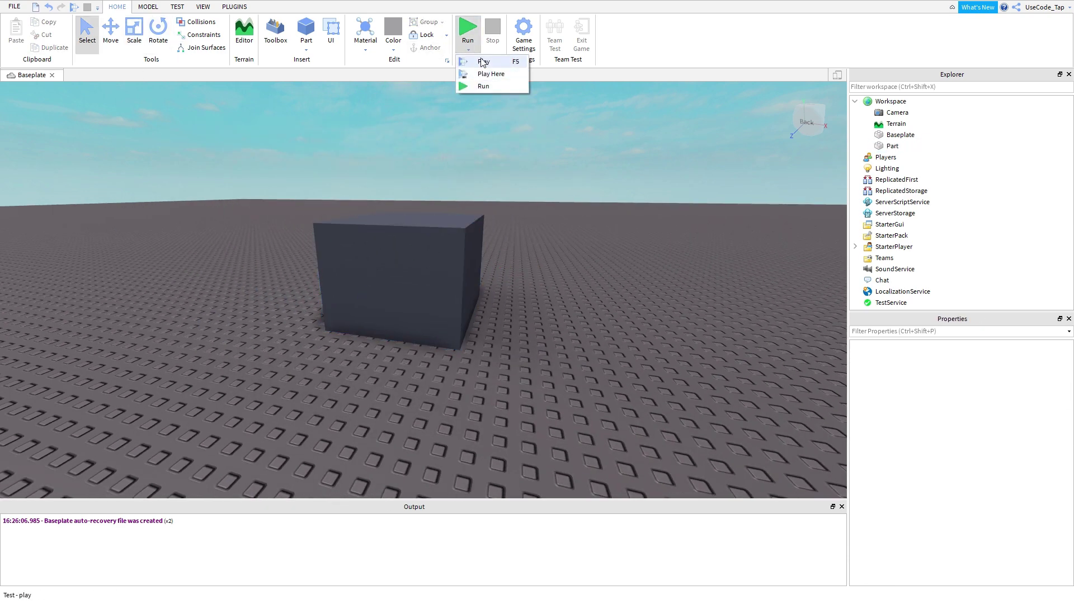
click(478, 62)
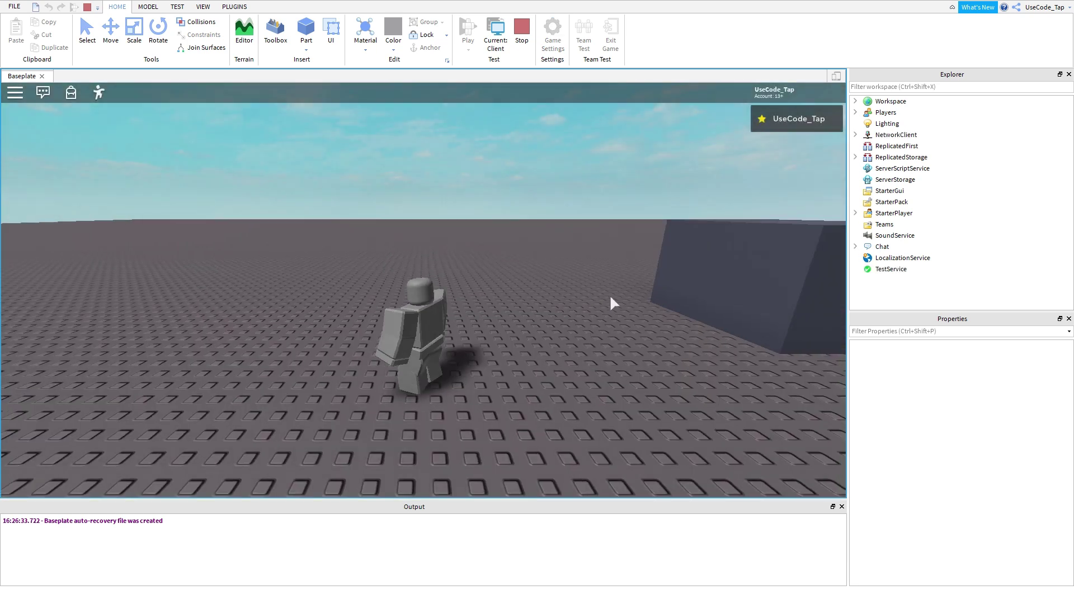
right_drag(525, 290, 524, 289)
key(w)
right_drag(446, 246, 447, 246)
key(shift+F5)
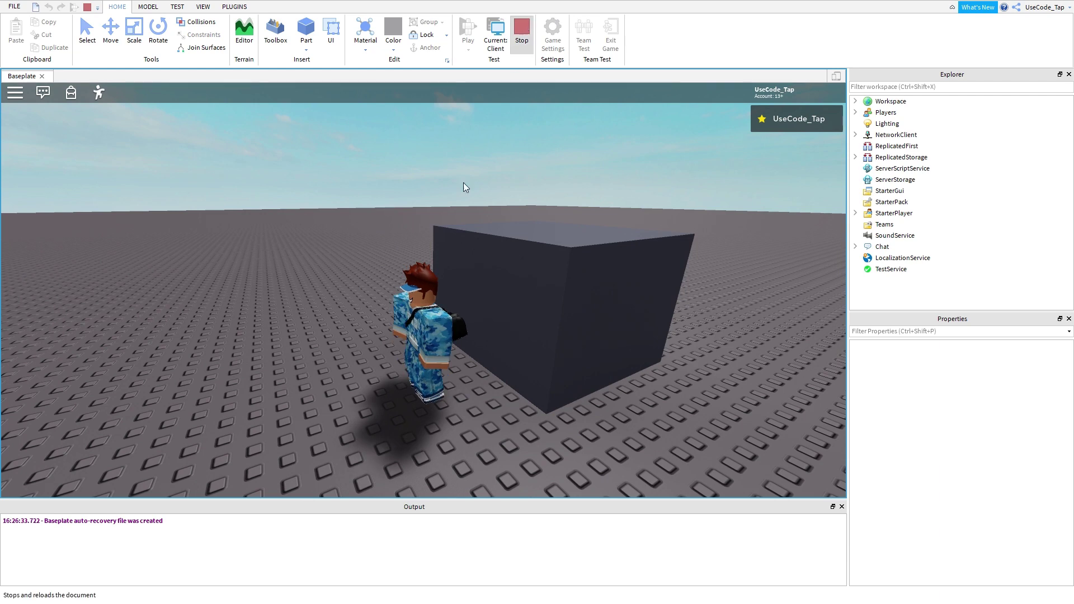
Scale the block's height down into a thin slab centred at a Y position of about 0.3.
scroll(488, 277, down, 2)
scroll(981, 398, down, 5)
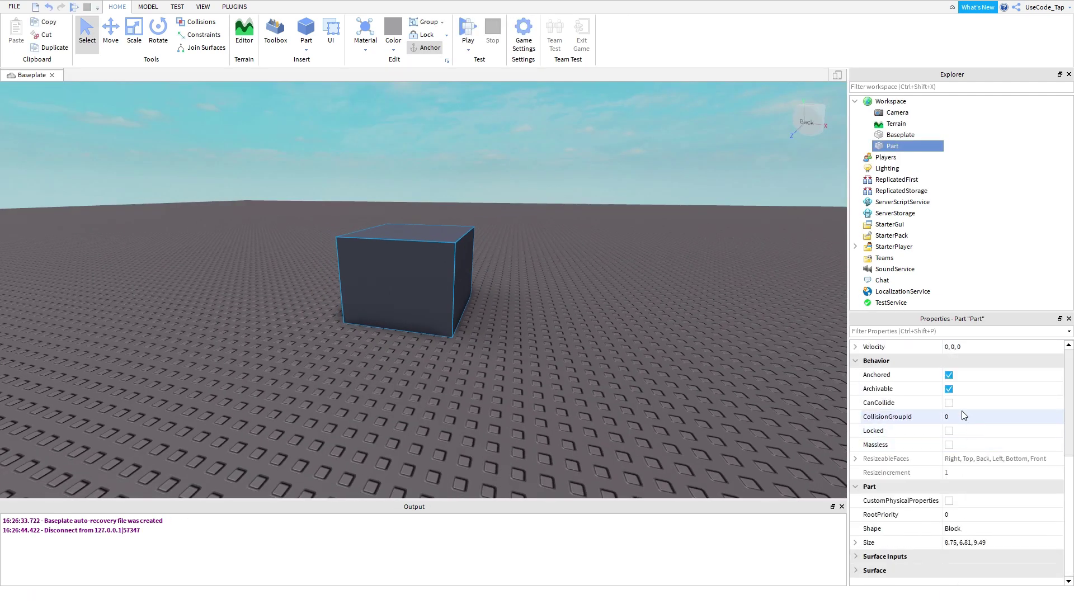
click(931, 410)
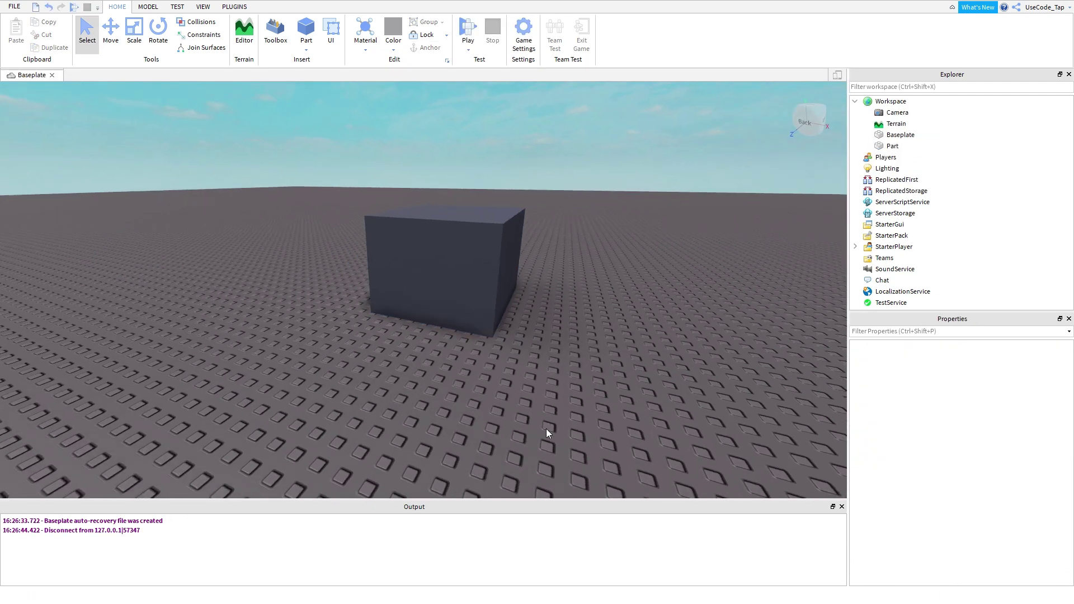
scroll(546, 429, up, 3)
click(557, 314)
scroll(557, 315, down, 3)
key(ctrl+3)
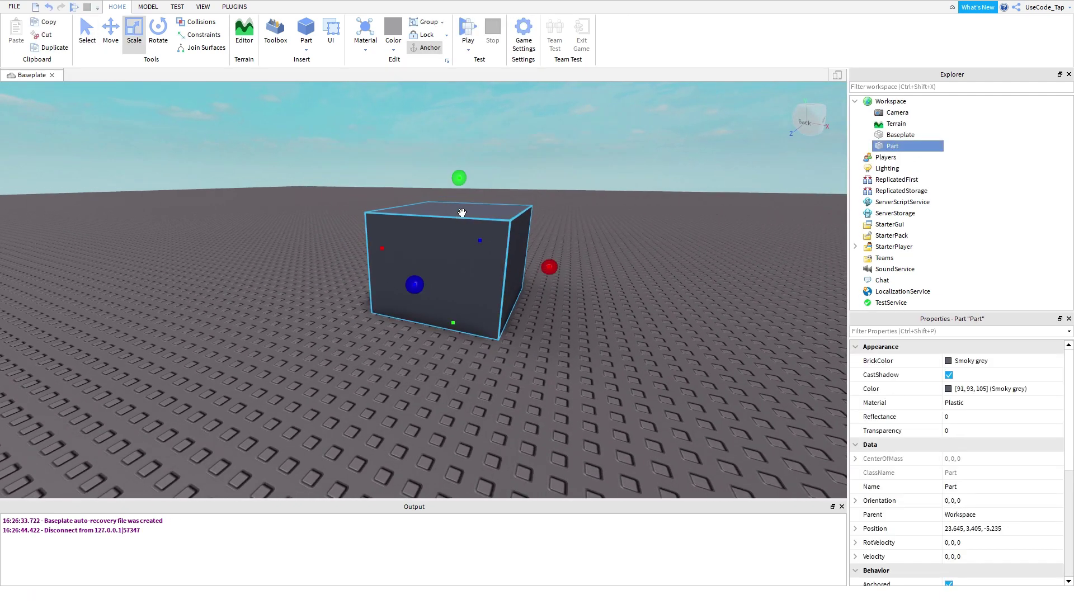
click(462, 187)
click(462, 214)
drag(463, 181, 450, 304)
scroll(451, 298, up, 5)
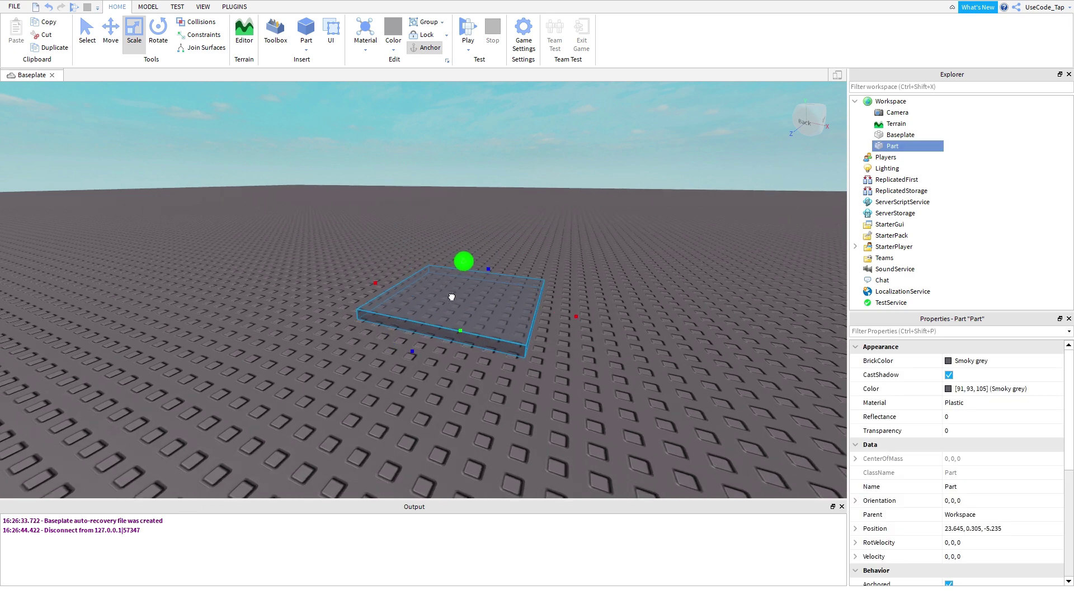
scroll(541, 295, down, 5)
Delete the Baseplate from the Workspace.
click(833, 204)
click(895, 134)
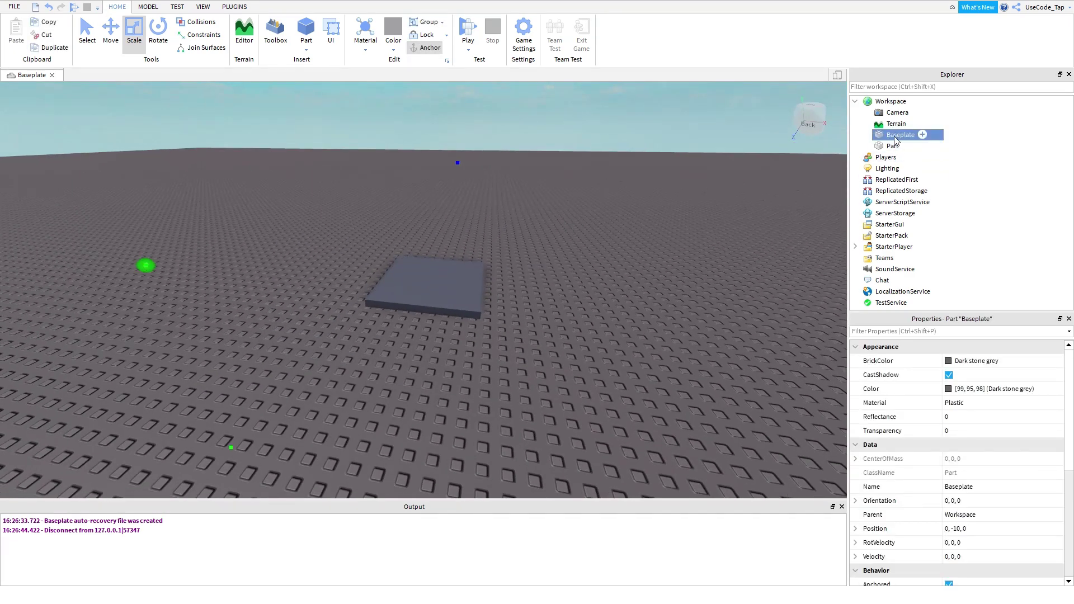
key(Delete)
Scale the remaining slab outward along both horizontal axes to make a larger floating platform.
click(461, 276)
scroll(460, 276, up, 3)
right_drag(461, 276, 489, 286)
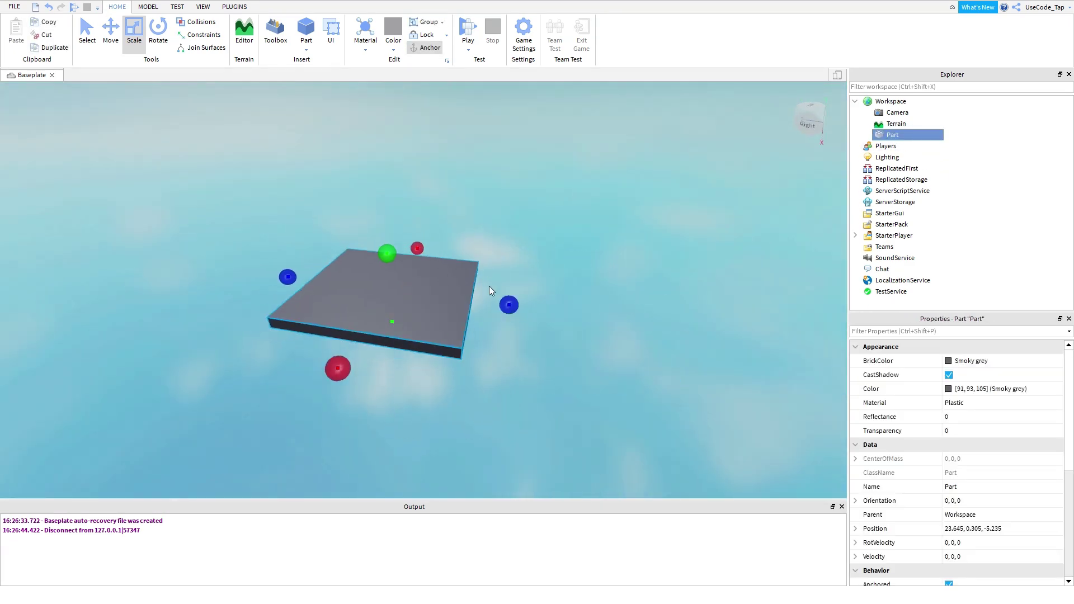
drag(508, 305, 597, 305)
scroll(597, 304, down, 1)
drag(421, 341, 410, 382)
right_drag(479, 326, 510, 305)
scroll(509, 318, down, 2)
scroll(510, 304, down, 1)
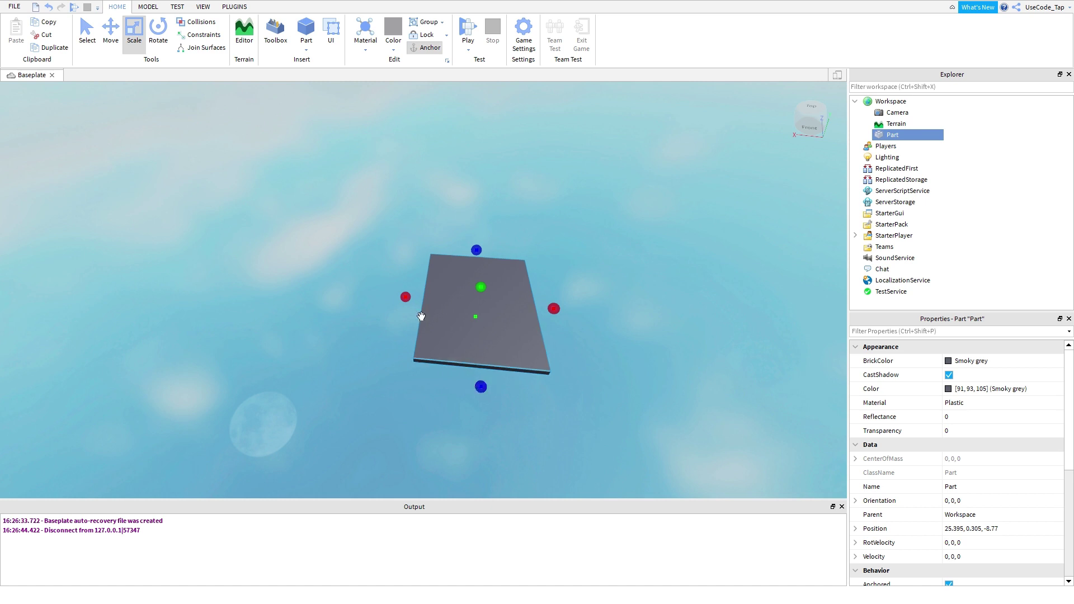
drag(407, 297, 363, 294)
Lengthen the slab further so that its centre sits at about X 26.1, Z -11.0.
scroll(553, 270, up, 3)
click(569, 261)
scroll(570, 261, up, 3)
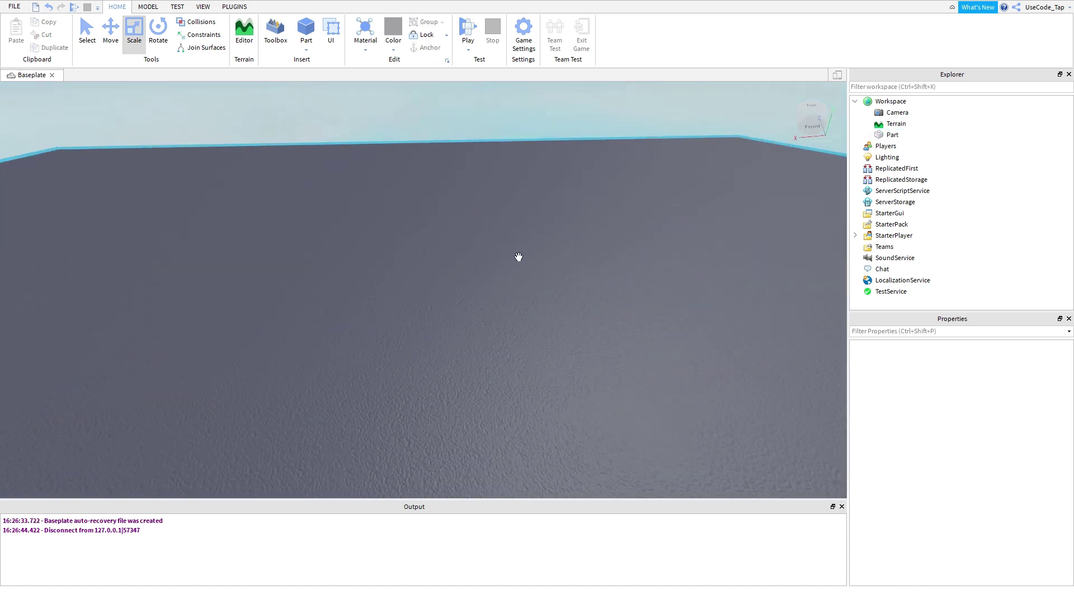
right_drag(519, 257, 539, 331)
scroll(539, 330, down, 3)
click(539, 331)
scroll(688, 327, down, 3)
drag(565, 344, 627, 360)
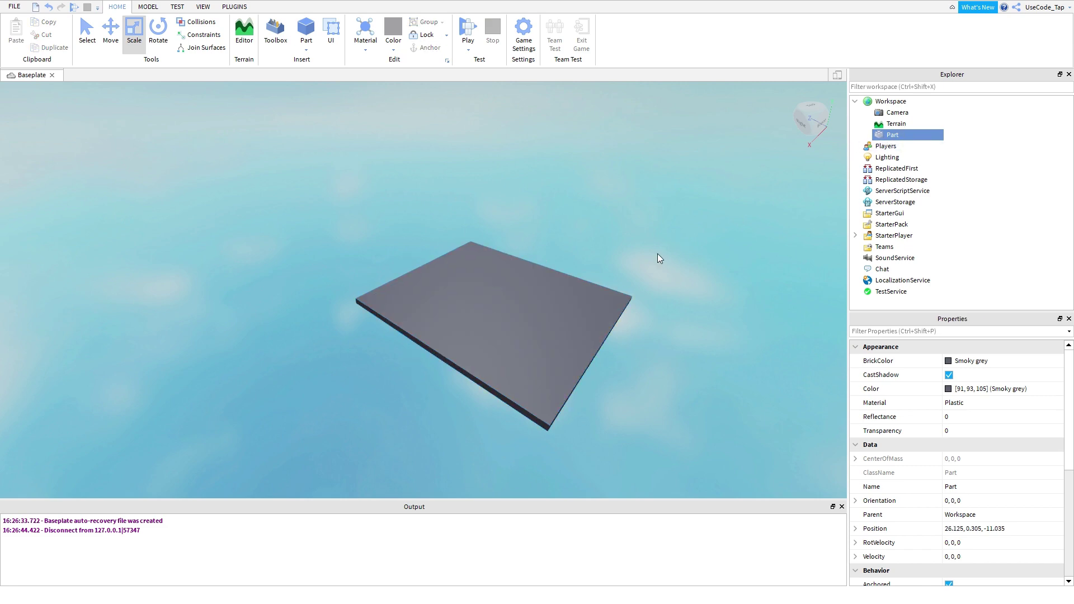
click(568, 297)
right_drag(568, 296, 645, 305)
scroll(643, 305, up, 4)
scroll(635, 315, down, 3)
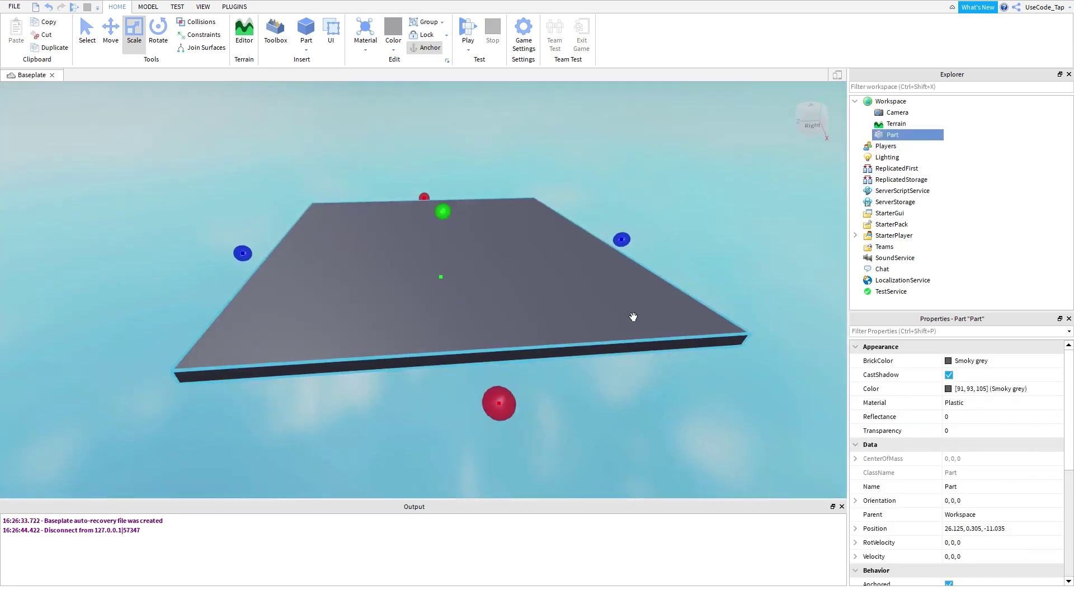
scroll(633, 317, down, 1)
scroll(633, 317, up, 3)
right_drag(461, 110, 335, 184)
Insert a SpawnLocation and move it to about X 26.1, Z -10.8 near the middle of the slab.
click(149, 8)
click(192, 9)
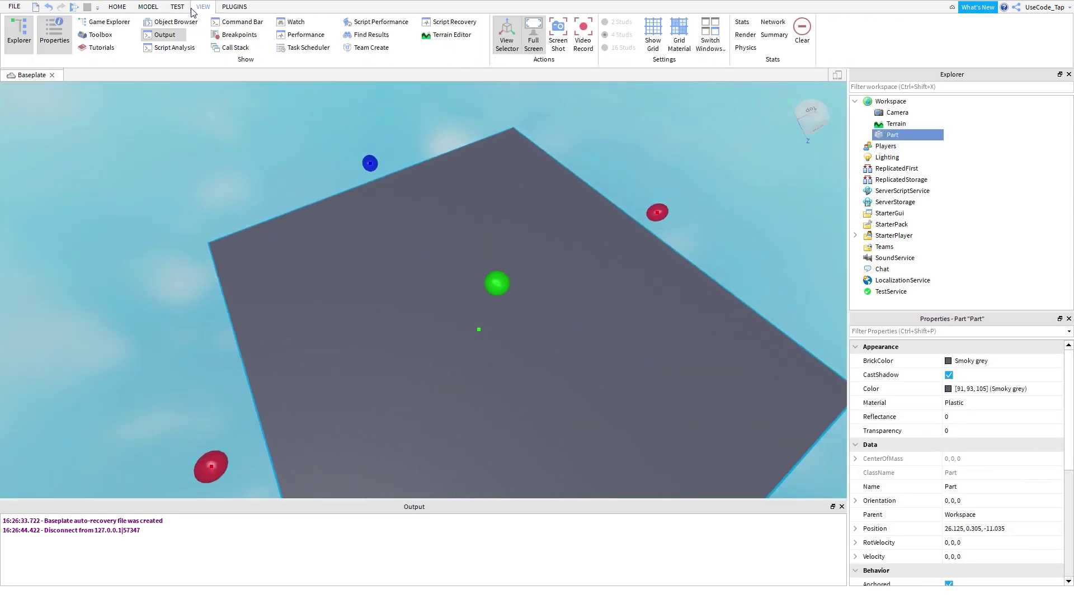
click(177, 6)
click(148, 6)
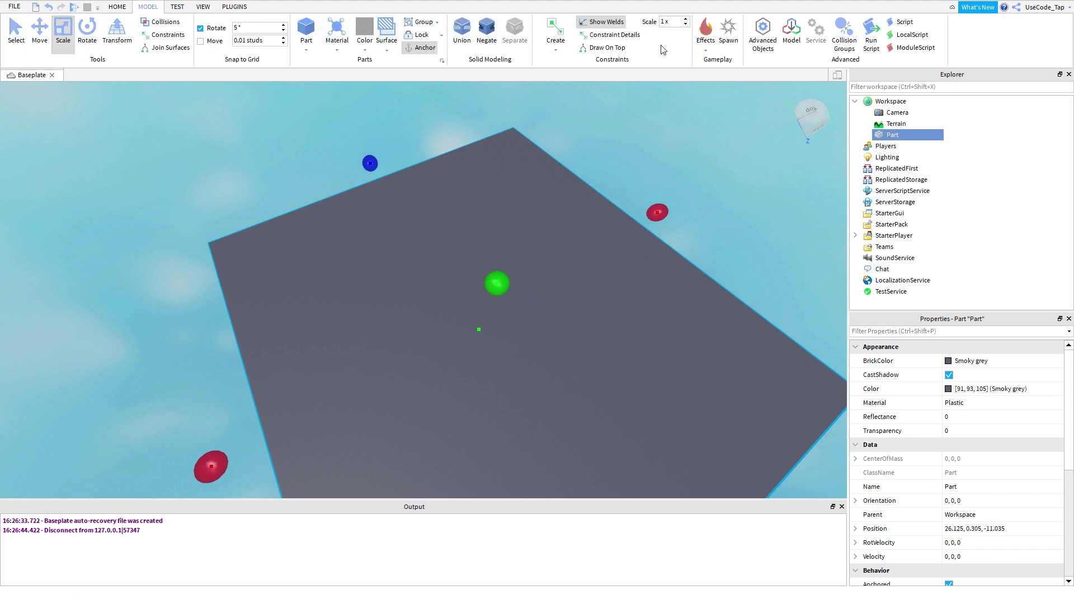
click(116, 7)
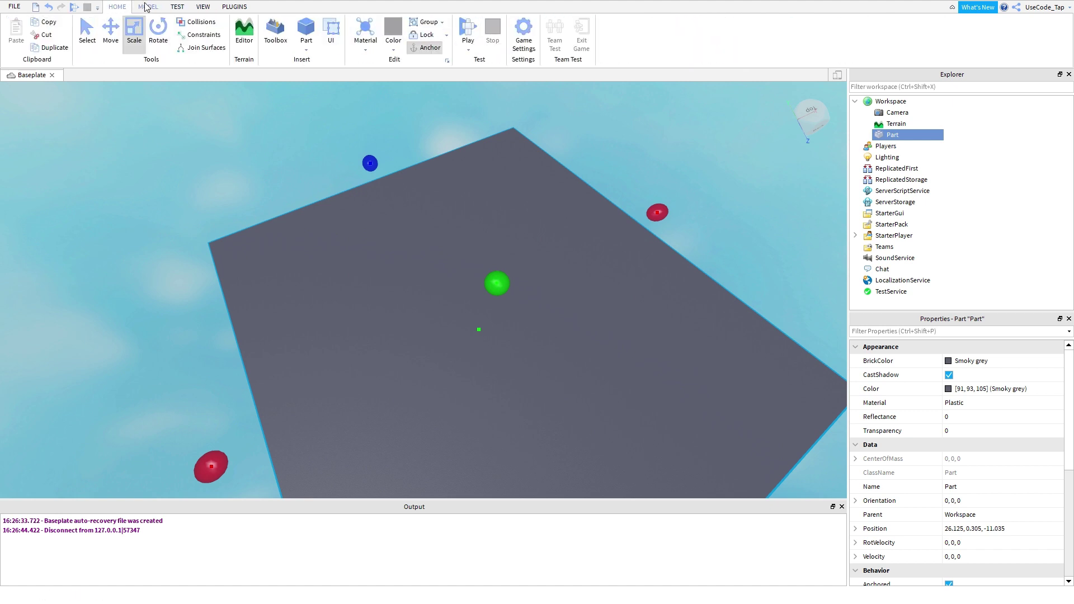
click(148, 7)
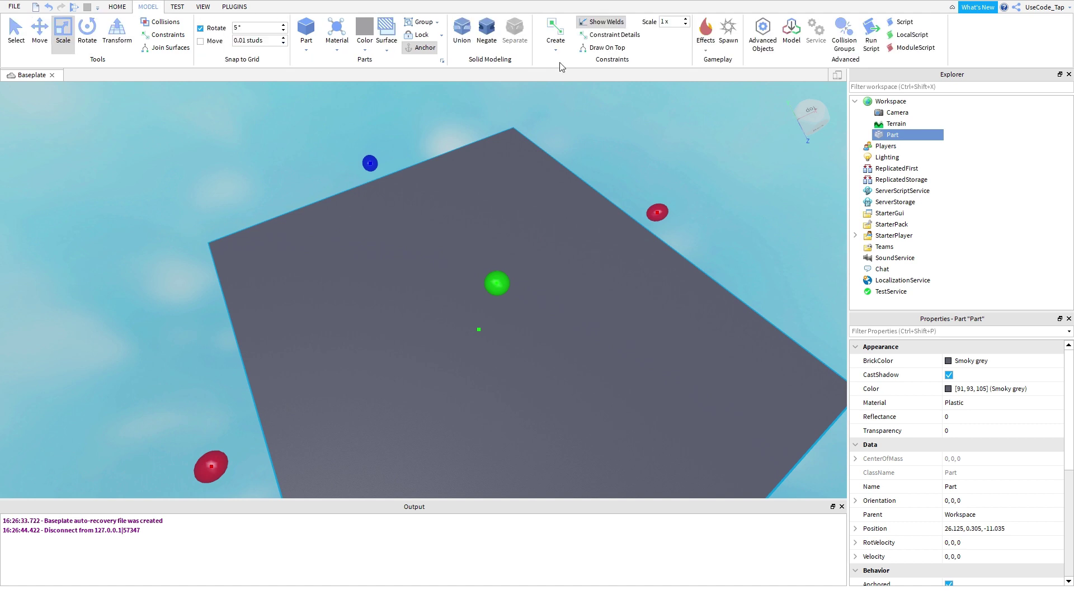
click(728, 31)
scroll(433, 291, down, 3)
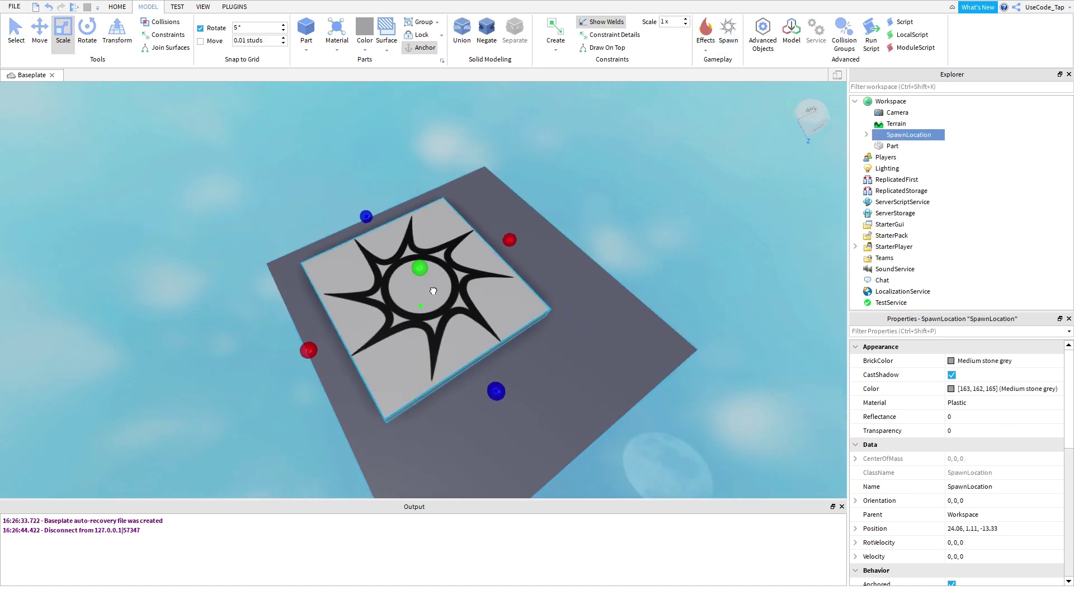
drag(433, 291, 482, 302)
Examine the spawn pad's placement on the floating slab from several angles.
click(675, 186)
scroll(676, 187, up, 3)
right_drag(676, 187, 438, 228)
scroll(438, 228, down, 5)
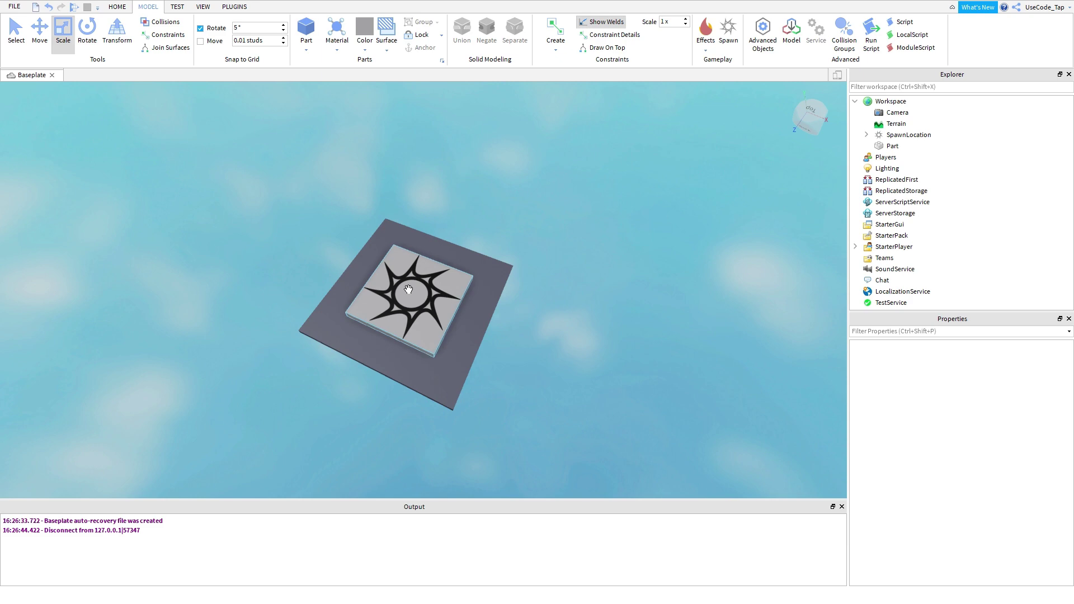
right_drag(409, 289, 444, 293)
scroll(445, 293, up, 5)
scroll(445, 293, down, 3)
click(473, 281)
click(486, 284)
scroll(539, 290, down, 3)
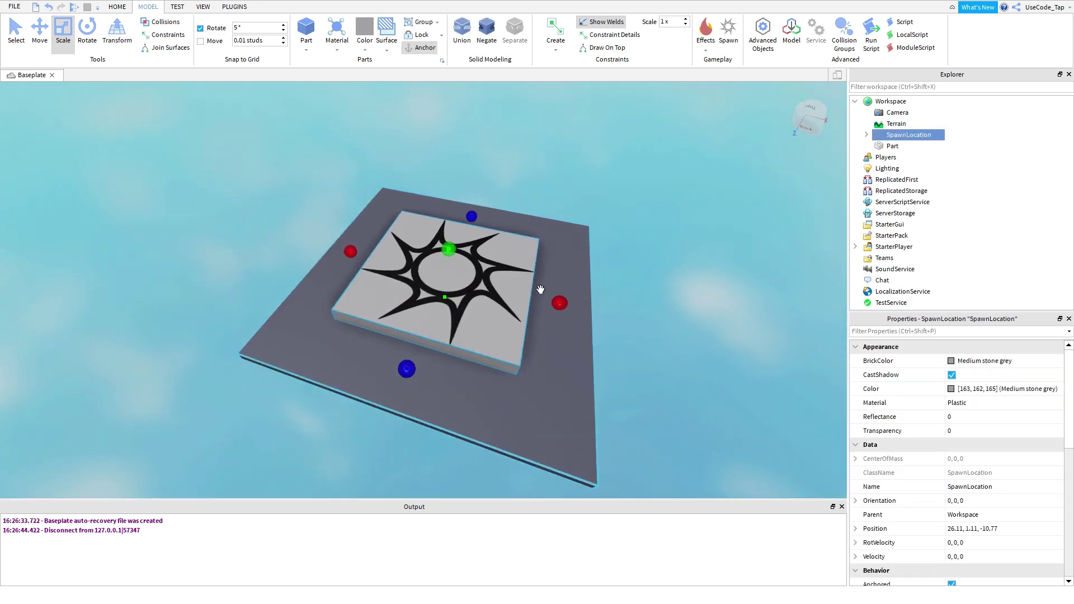
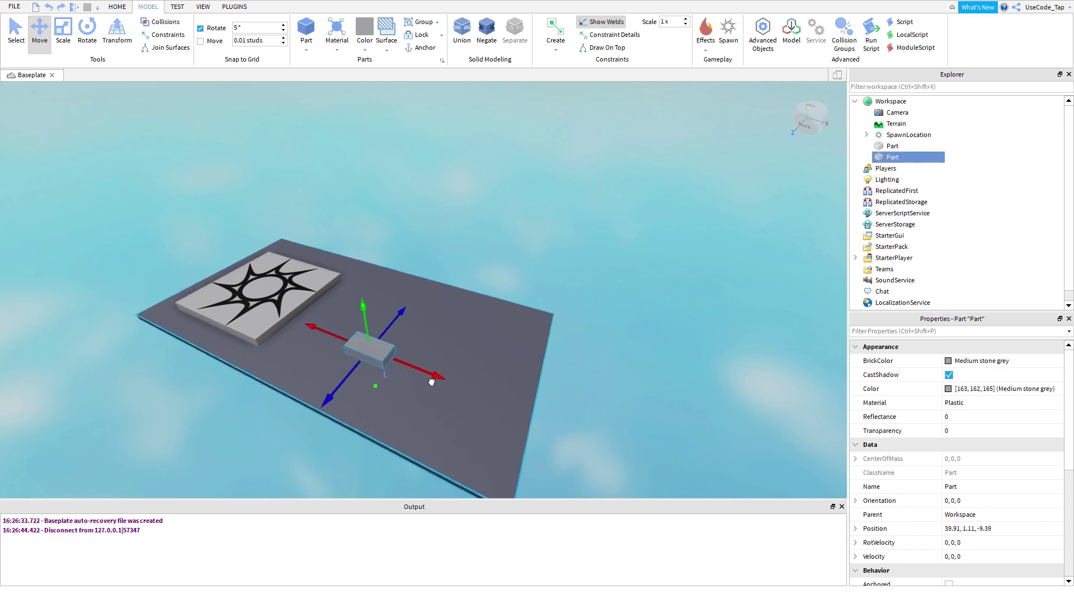
Move the small grey part along X past the slab's far edge to about X 60.3.
scroll(492, 406, down, 2)
drag(431, 382, 566, 435)
right_drag(606, 421, 606, 421)
scroll(605, 420, up, 4)
scroll(437, 322, down, 3)
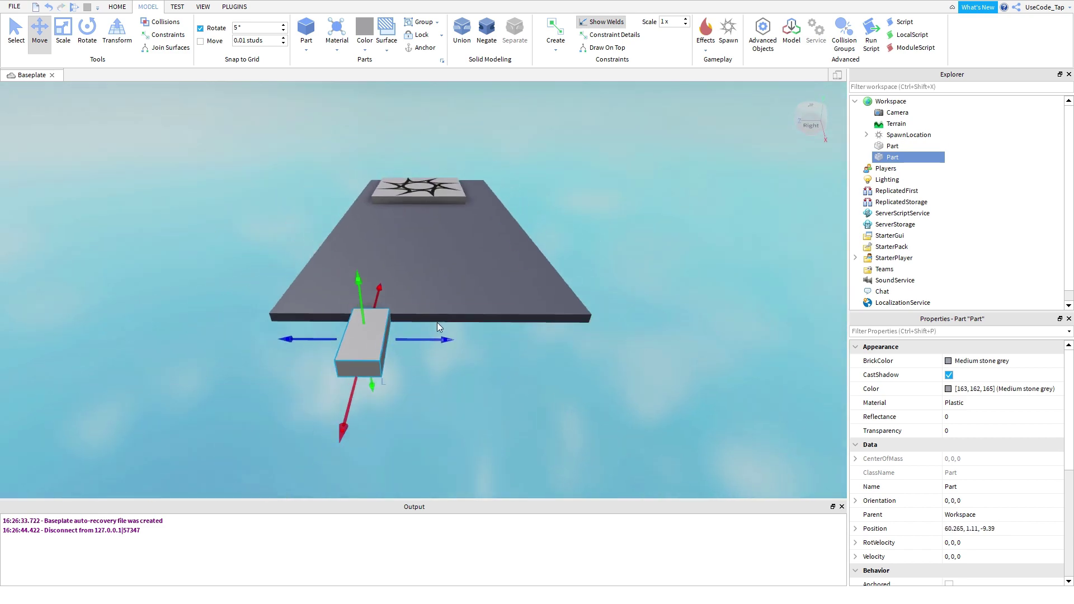
scroll(438, 330, down, 1)
scroll(436, 350, up, 3)
right_drag(430, 358, 429, 358)
Undo and redo the small part's move past the slab's edge twice.
key(ctrl+z)
right_drag(542, 312, 542, 313)
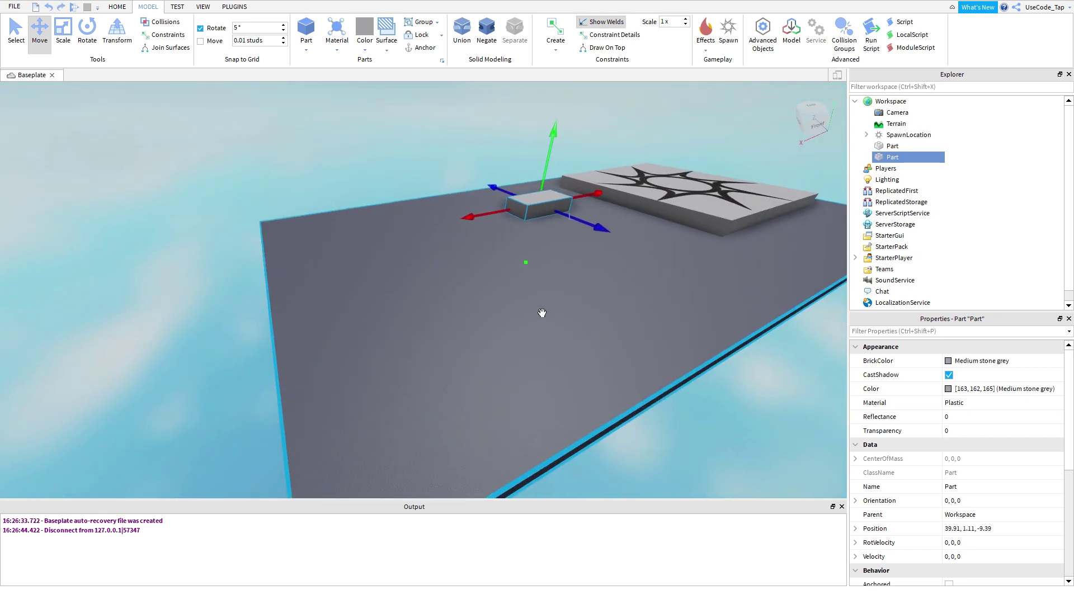
key(ctrl+y)
right_drag(458, 244, 527, 240)
key(ctrl+z)
key(ctrl+y)
scroll(477, 254, down, 2)
Scale the small grey part into a wider platform of about 4.9 × 1 × 8.9 studs.
key(ctrl+3)
key(d)
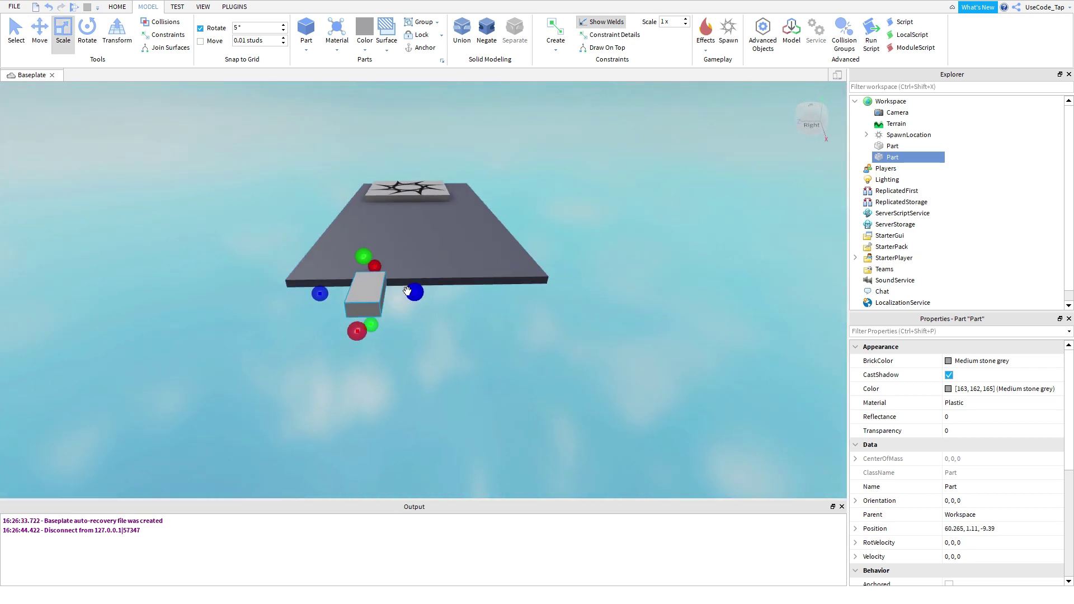
drag(415, 292, 520, 290)
Move the grey platform away from the slab's edge to about X 63.1, Z -11.4, leaving a gap.
key(ctrl+2)
right_drag(402, 344, 401, 345)
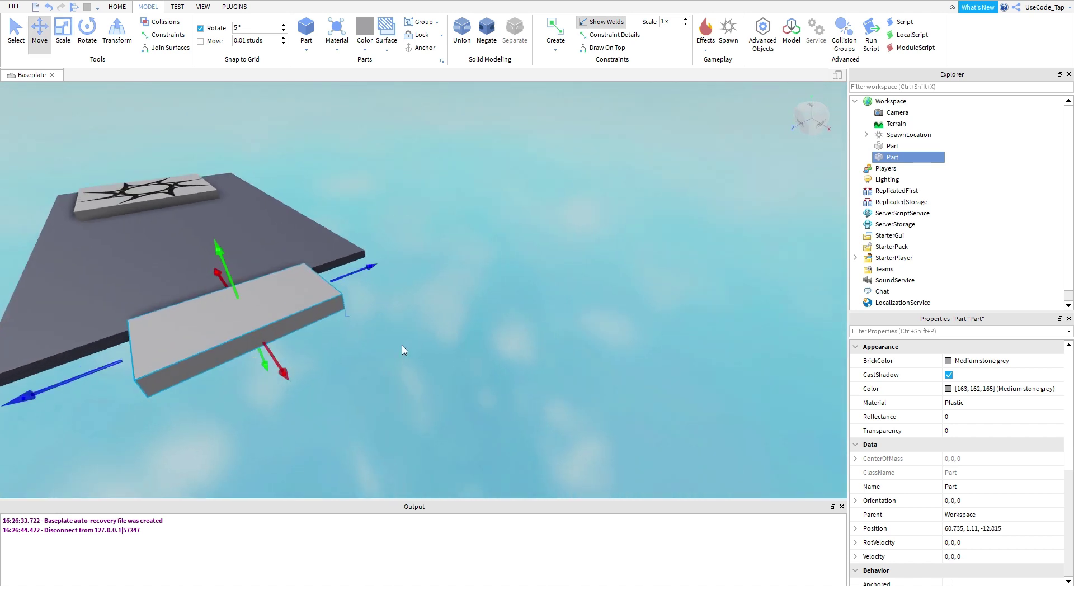
key(a)
drag(433, 370, 473, 398)
scroll(473, 398, down, 2)
click(523, 348)
right_drag(524, 348, 524, 348)
key(a)
click(454, 278)
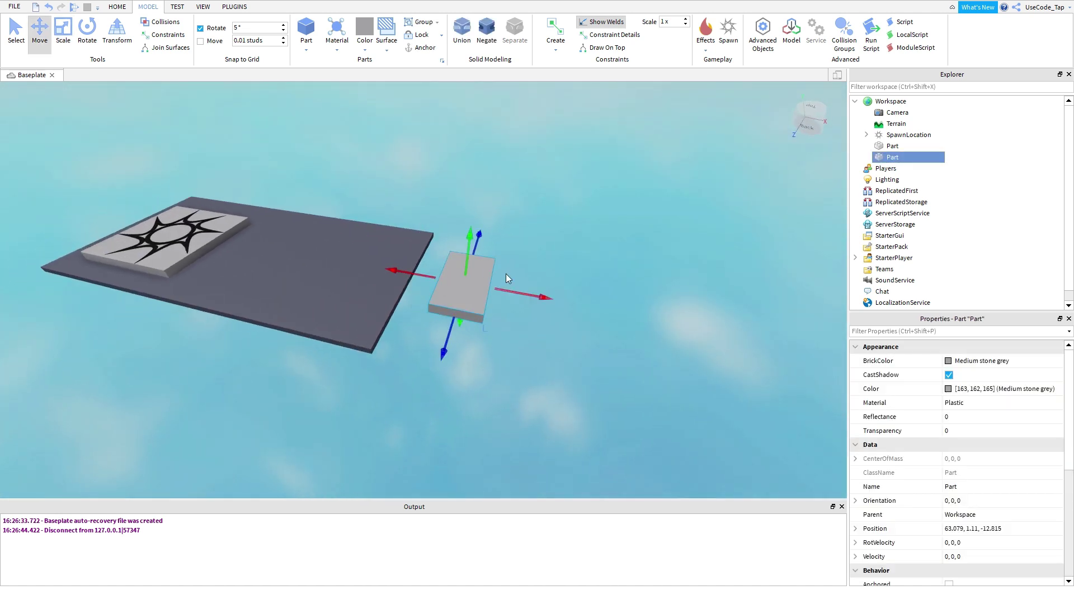
Set the grey platform's BrickColor to Lime green.
click(956, 361)
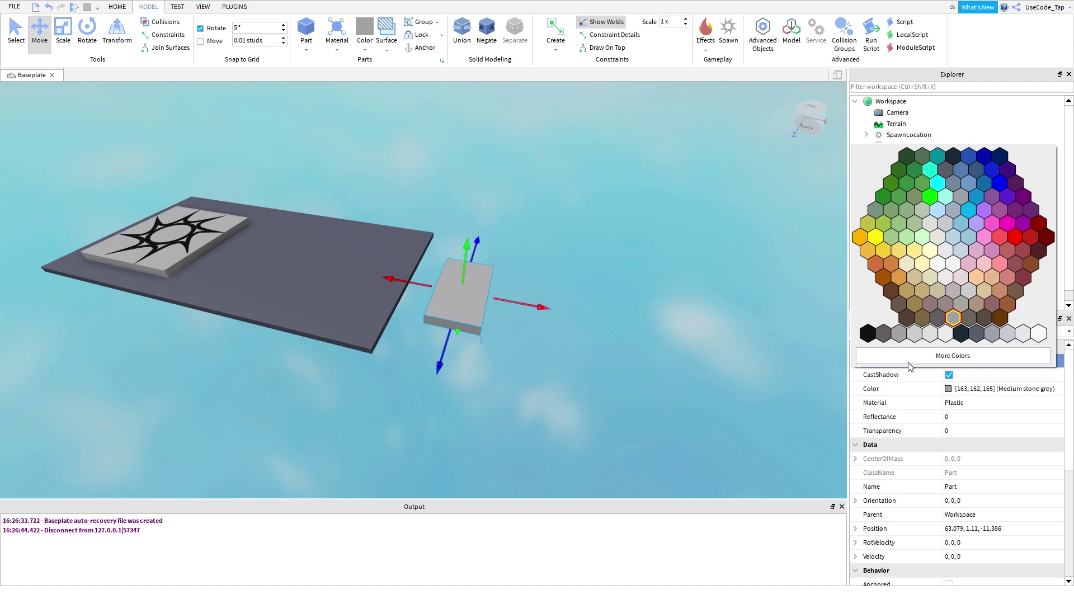
click(931, 197)
scroll(479, 319, up, 5)
scroll(426, 313, down, 5)
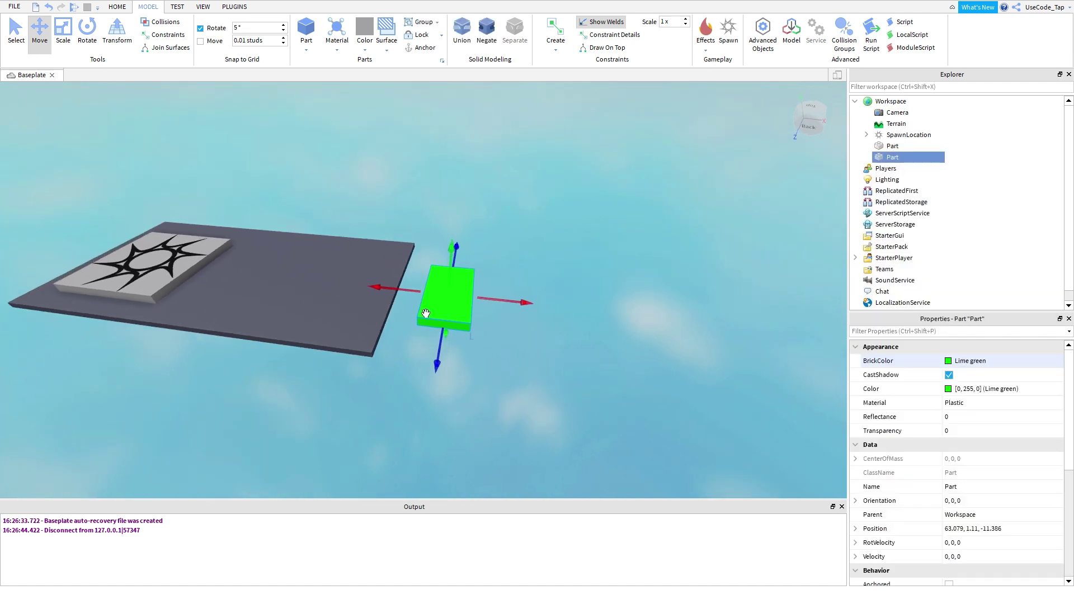
Nudge the spawn pad slightly along the slab and turn on Anchored for the lime green platform.
click(179, 255)
click(446, 296)
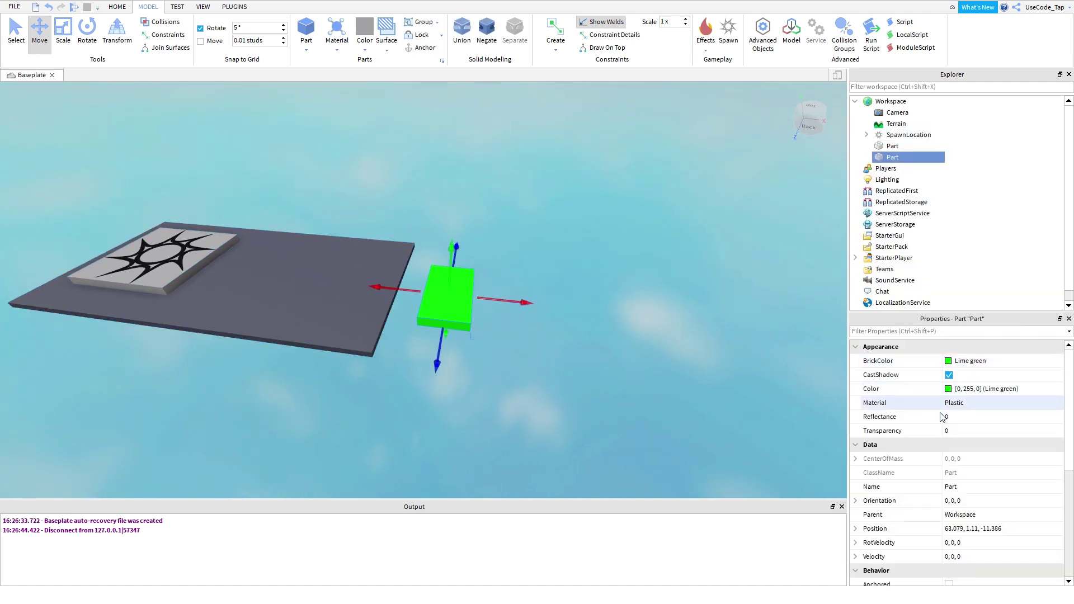
scroll(969, 436, down, 5)
click(949, 375)
scroll(562, 361, up, 5)
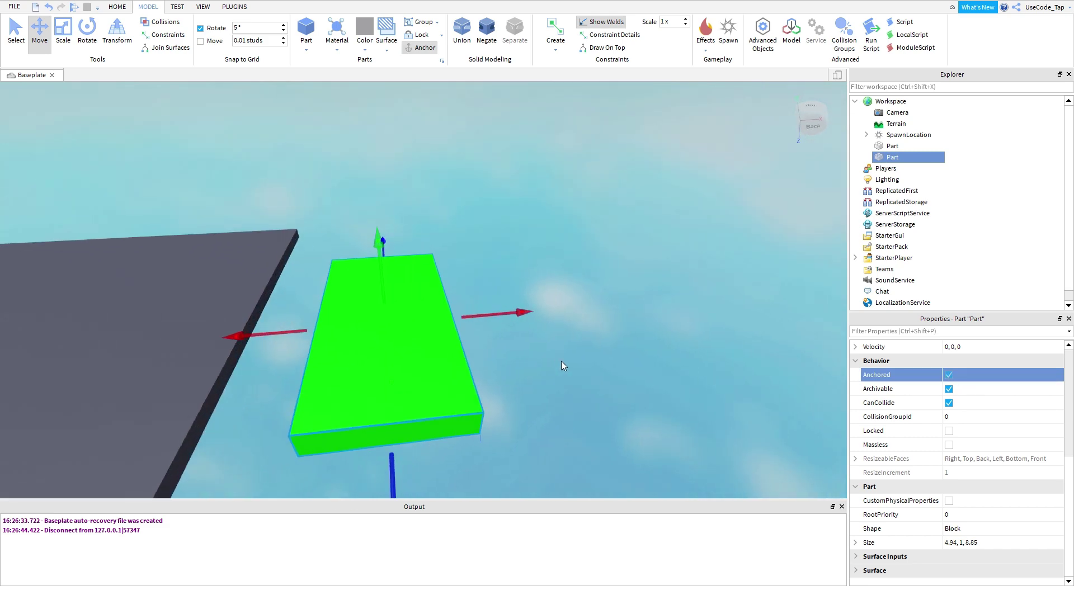
scroll(561, 361, down, 5)
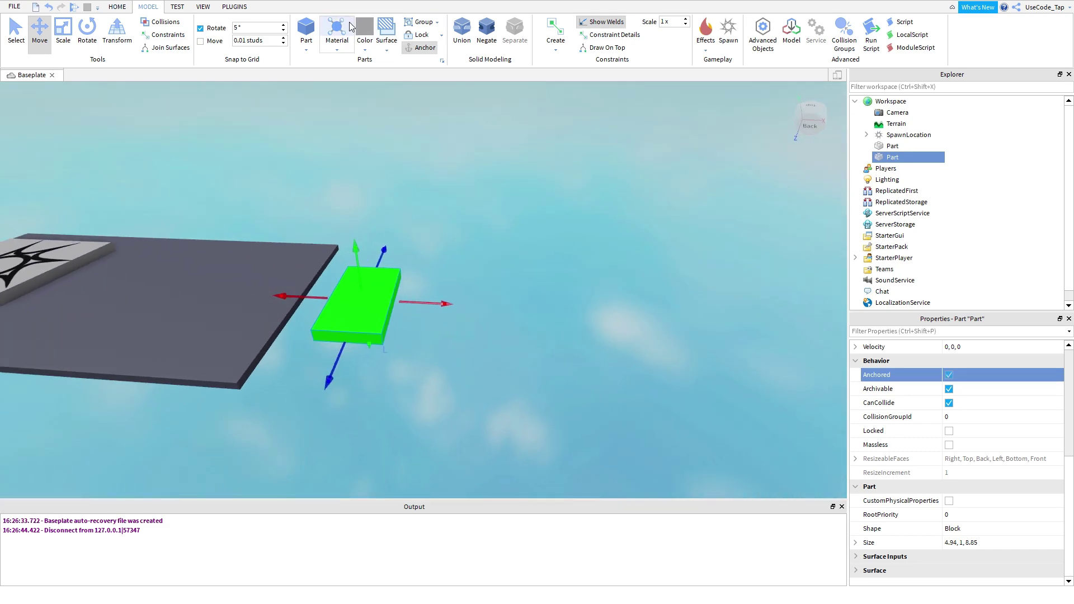
Try adding a separate grey part of similar size beyond the green platform, and delete it.
click(306, 35)
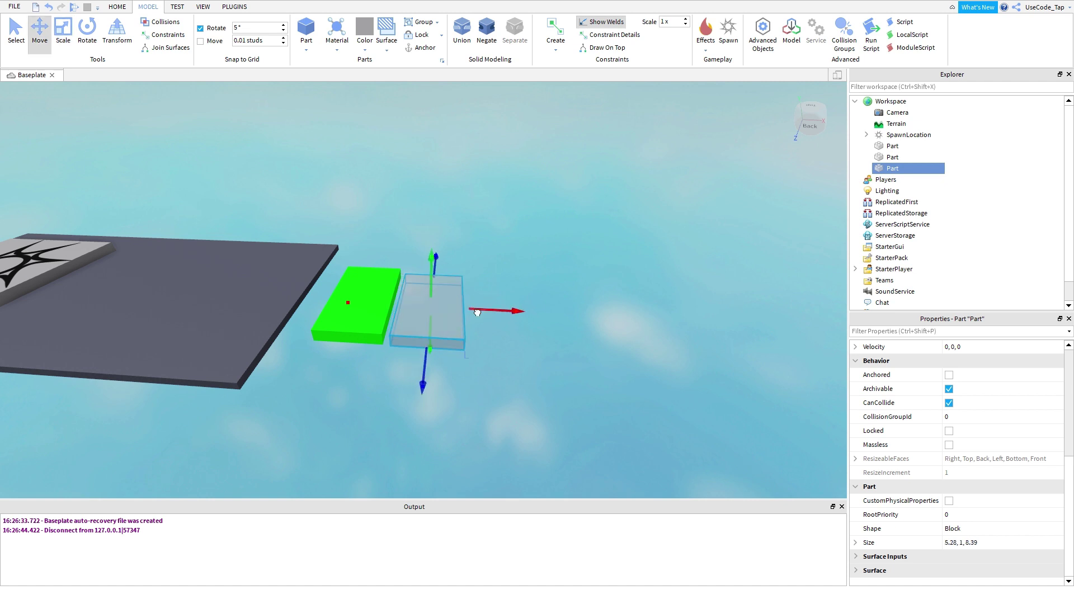
drag(456, 283, 457, 276)
click(539, 303)
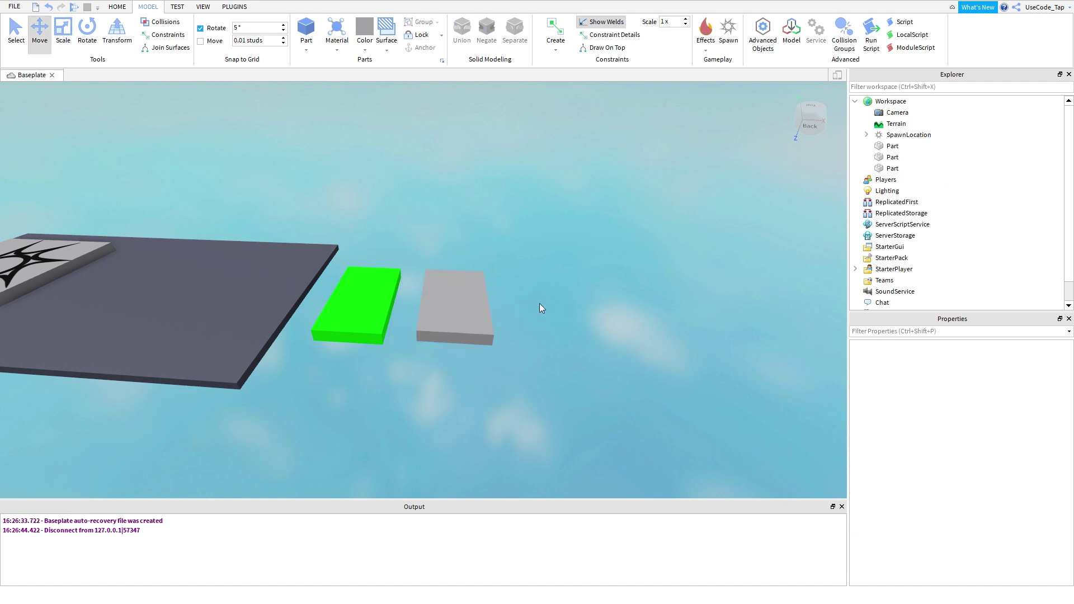
click(471, 310)
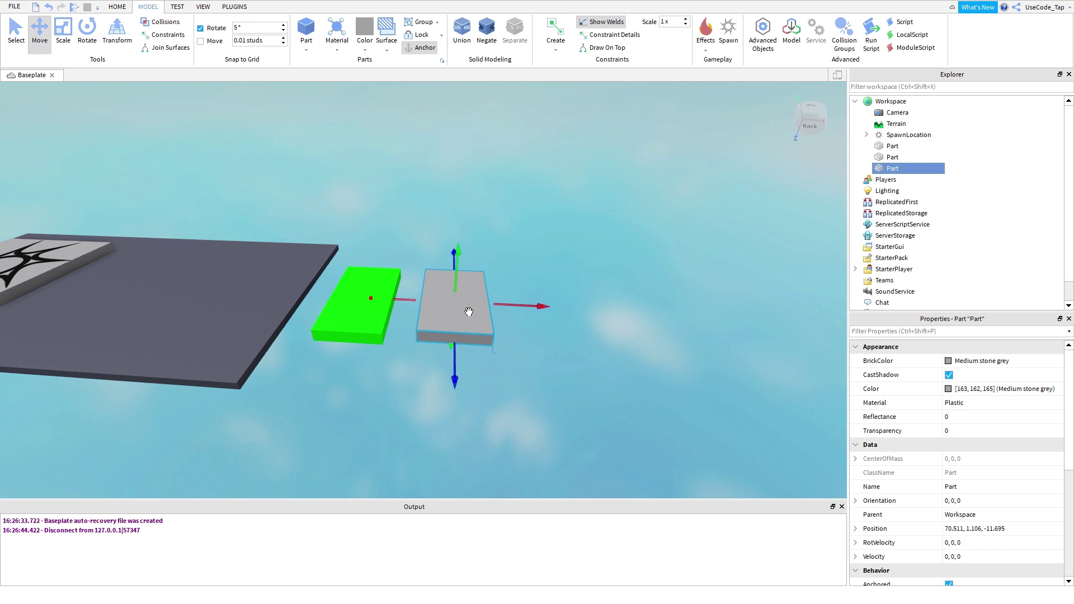
key(Delete)
Duplicate the green platform and move the copy outward along X to about 68.8.
click(283, 290)
click(395, 310)
click(387, 308)
right_drag(443, 289, 416, 304)
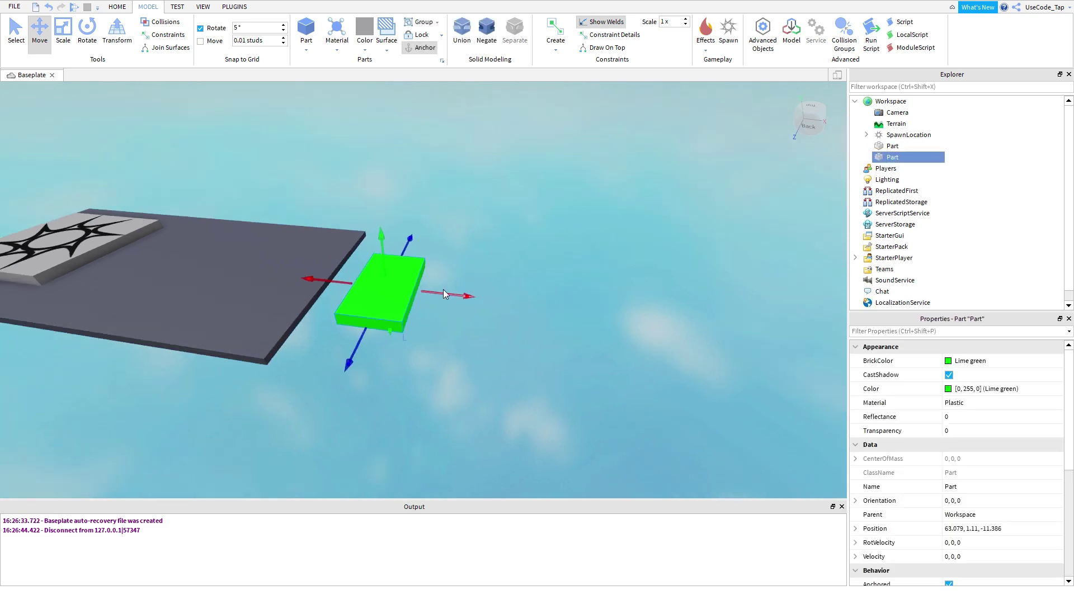
scroll(443, 289, up, 4)
scroll(442, 290, down, 4)
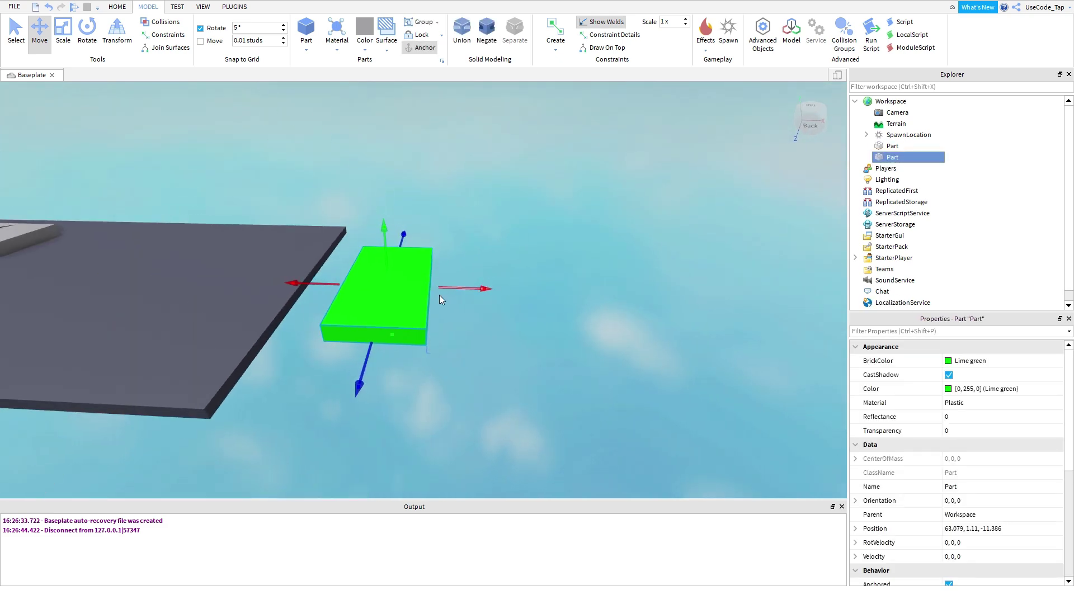
key(ctrl+d)
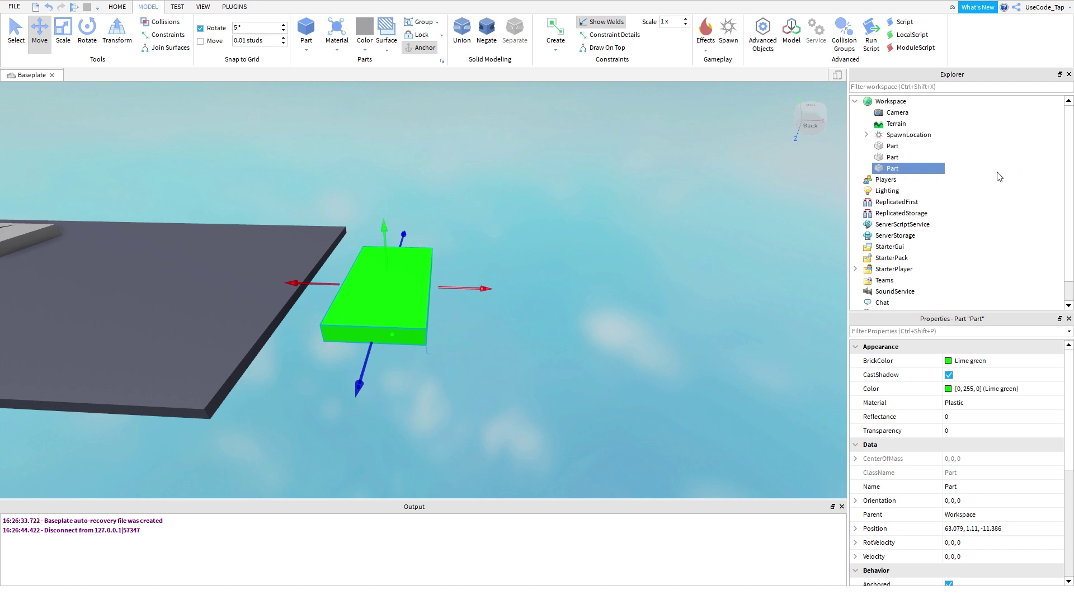
scroll(490, 307, up, 4)
right_drag(434, 264, 475, 257)
scroll(474, 257, down, 3)
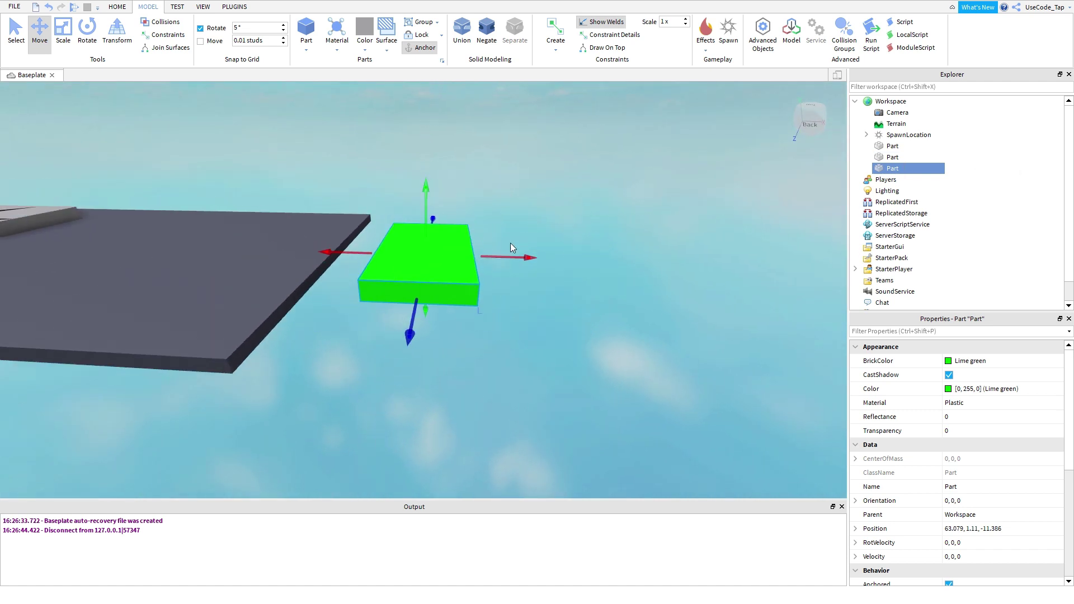
drag(500, 264, 605, 279)
key(d)
Turn on Collisions for moving parts.
click(178, 7)
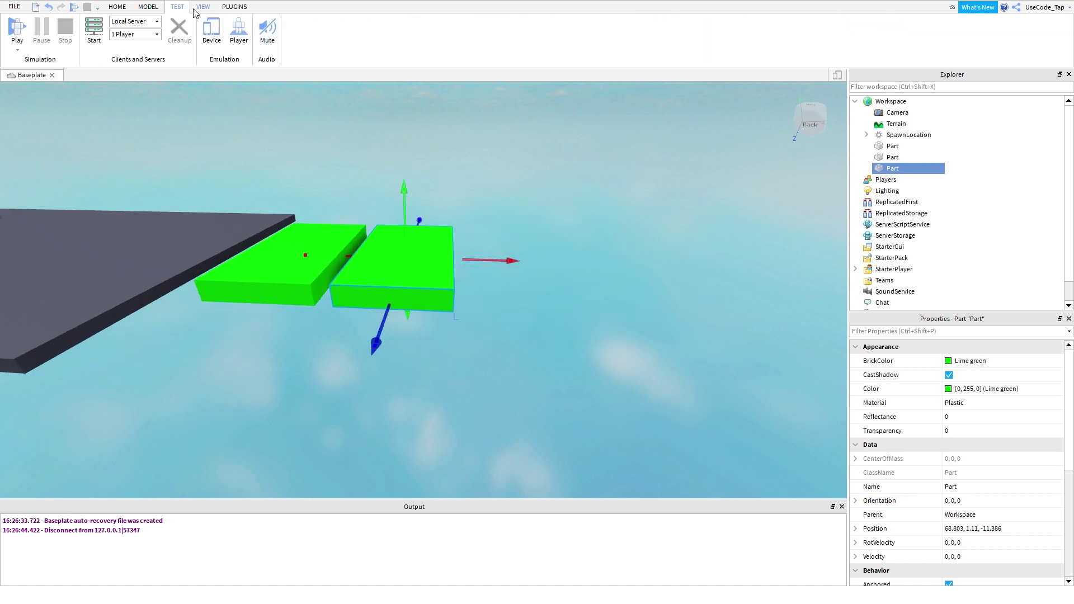
click(203, 8)
click(176, 8)
click(153, 8)
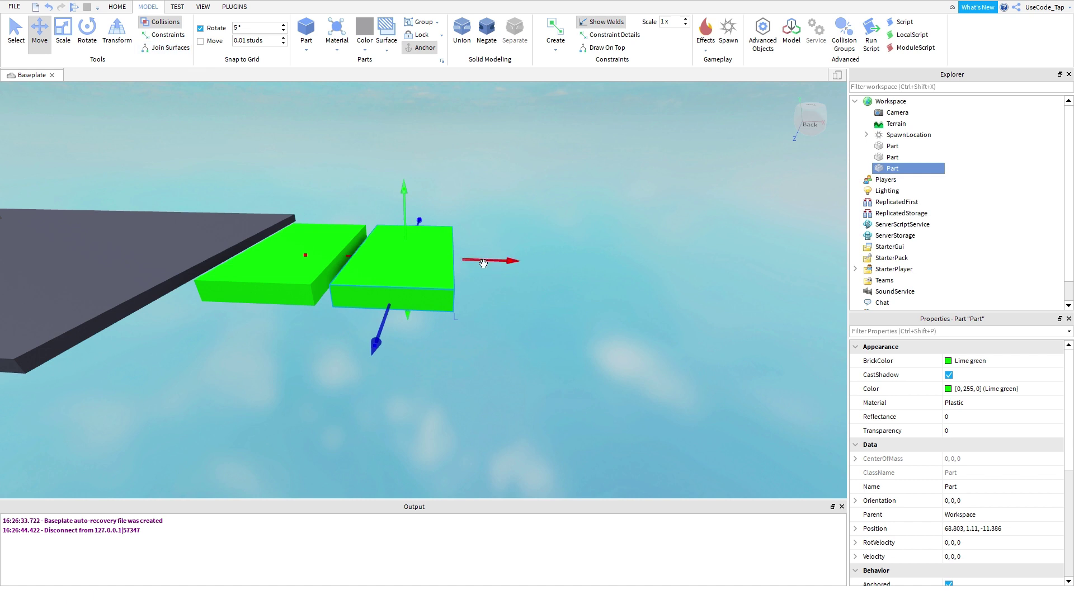
Try duplicating the outer green platform and moving the copy along X to about 73.7, and delete the copy.
key(ctrl+d)
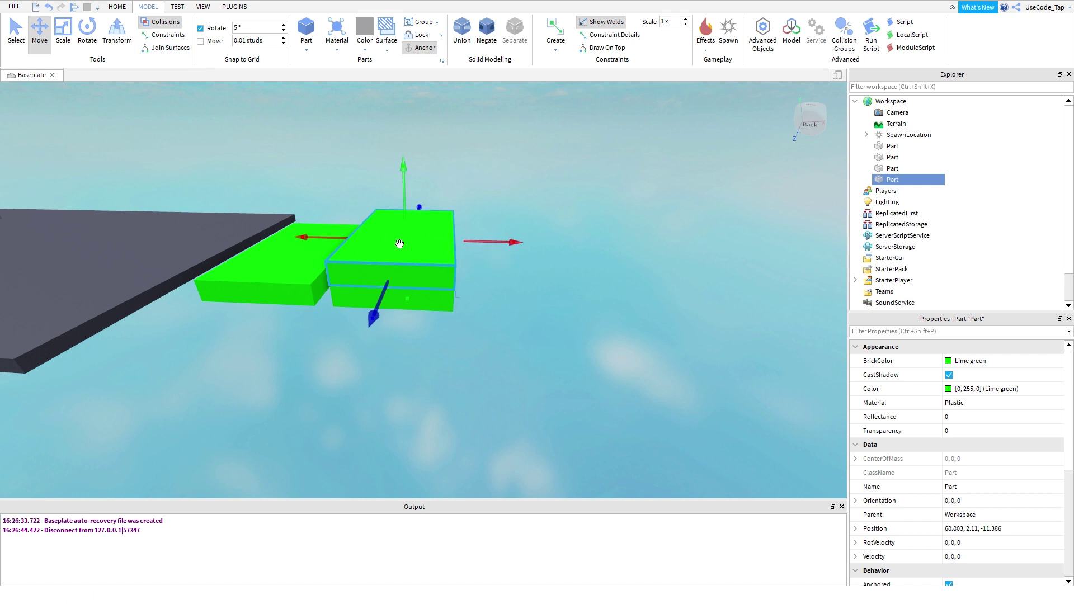
click(433, 248)
drag(477, 244, 594, 256)
drag(543, 209, 509, 218)
scroll(518, 238, up, 3)
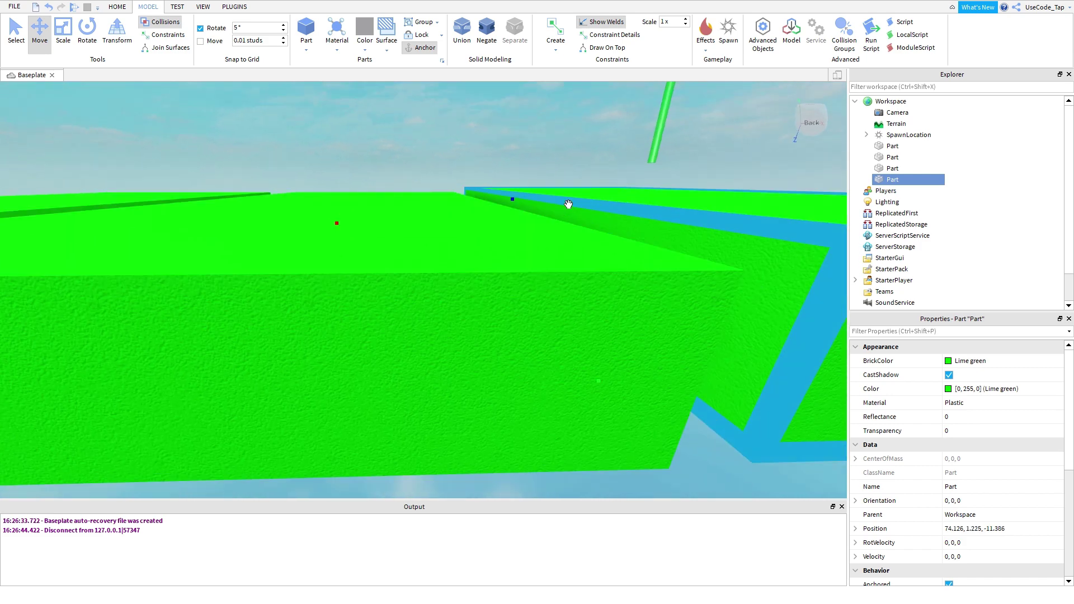
scroll(568, 204, down, 2)
drag(418, 260, 411, 262)
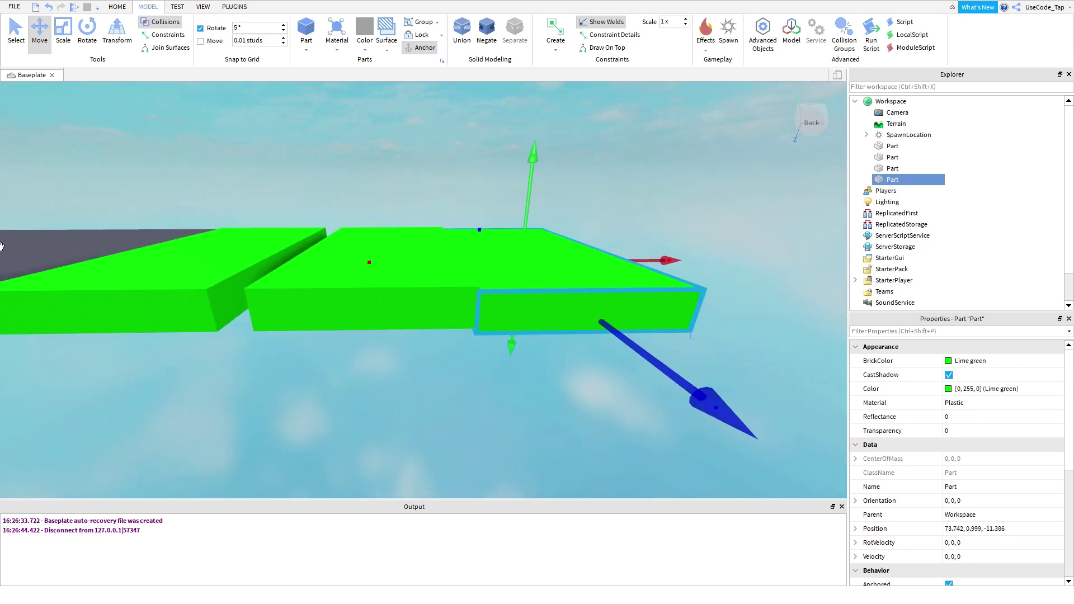
scroll(427, 272, down, 3)
scroll(381, 271, down, 2)
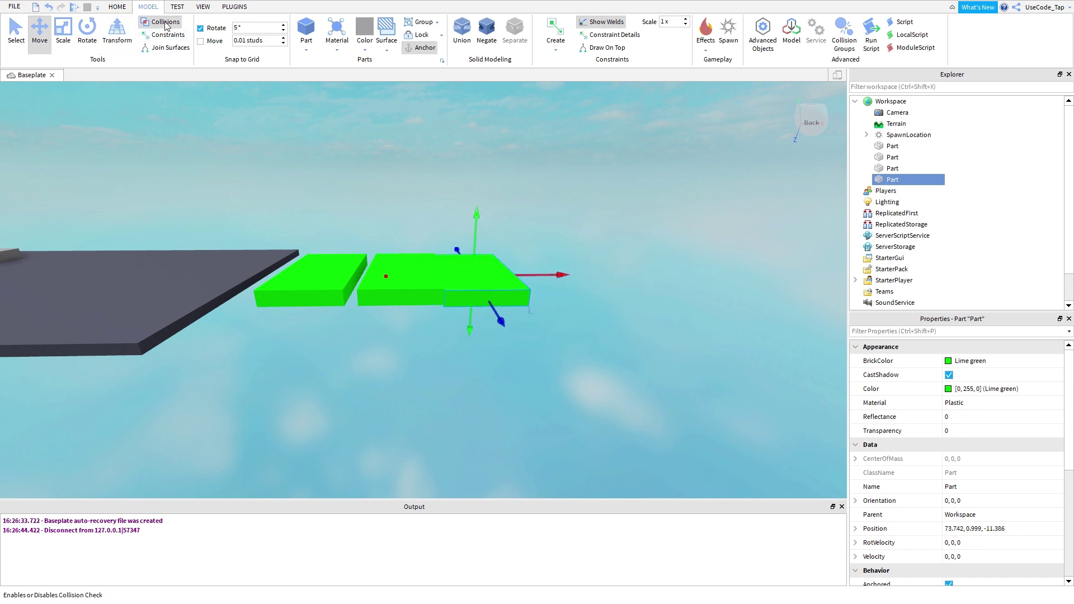
scroll(380, 138, up, 5)
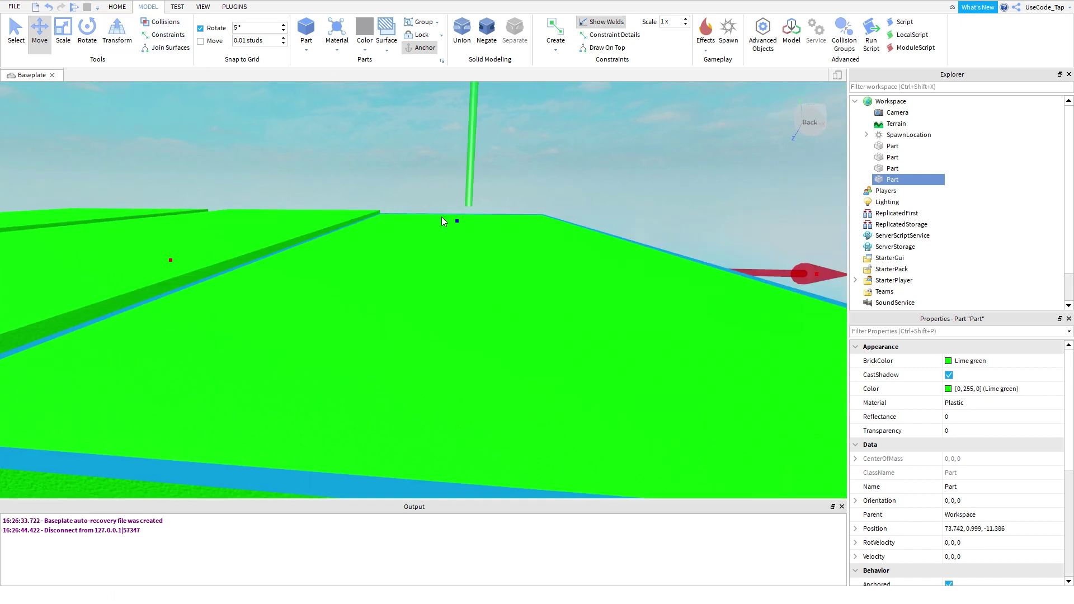
scroll(444, 217, down, 6)
key(Delete)
Duplicate the second green platform and move the copy outward along X to about 79.9, offsetting it slightly along Z.
key(a)
scroll(459, 217, up, 3)
click(527, 249)
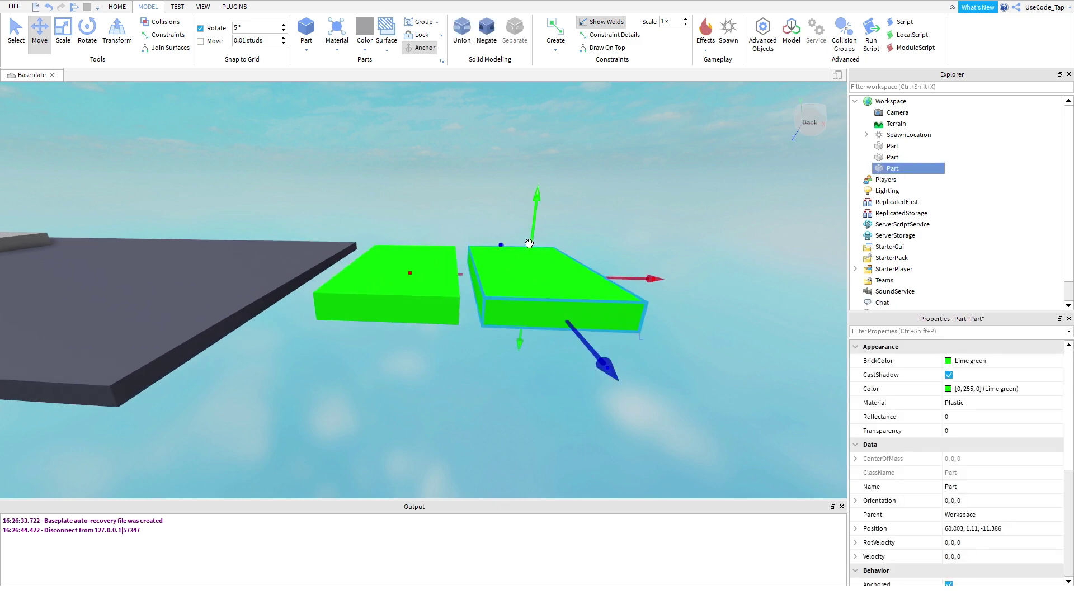
scroll(515, 263, down, 2)
scroll(565, 289, down, 1)
mouse_move(546, 288)
mouse_down()
mouse_move(579, 290)
mouse_move(548, 295)
mouse_up()
right_drag(562, 247, 564, 247)
scroll(564, 248, down, 1)
right_drag(558, 298, 475, 302)
key(ctrl+d)
drag(396, 305, 297, 308)
drag(377, 269, 436, 289)
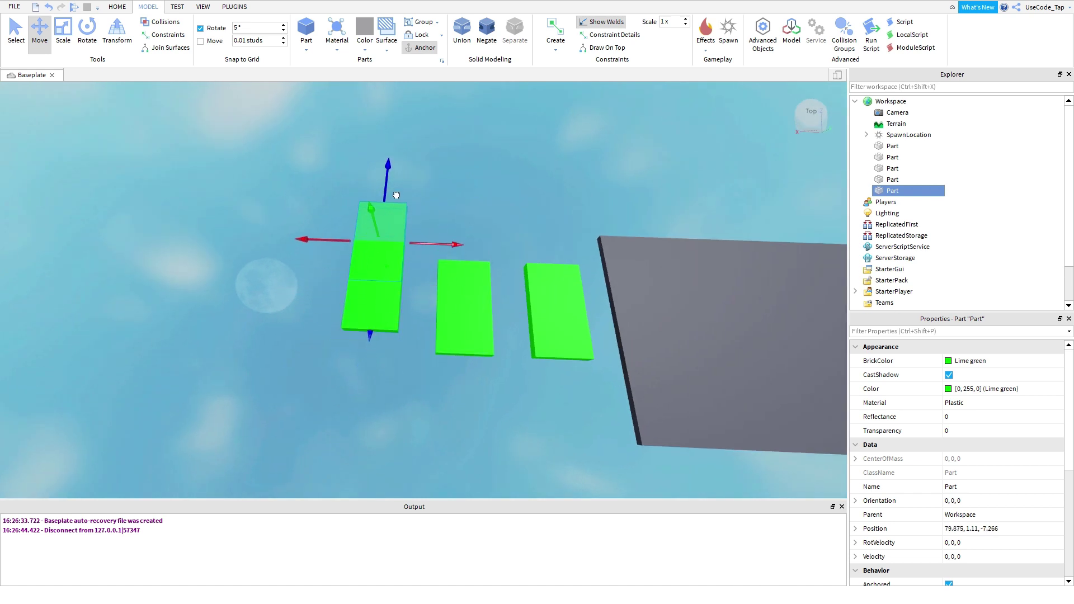
Duplicate the third green platform and place the copy at about X 87.4, Z -4.7.
drag(396, 196, 396, 194)
drag(335, 238, 261, 235)
key(a)
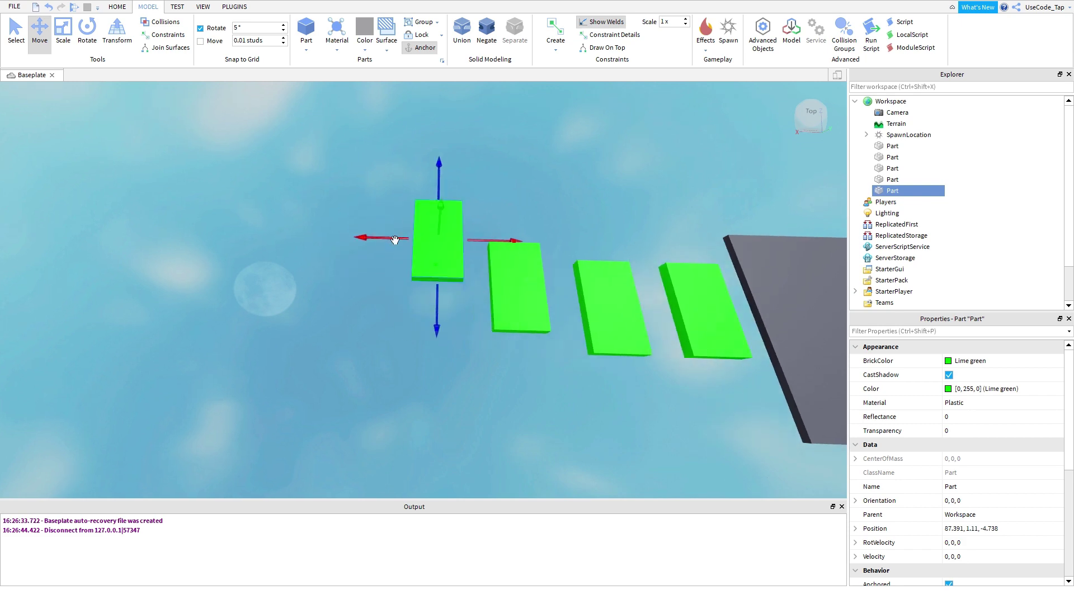
Duplicate the fourth green platform and place the copy at about X 94.8, Z 0.8.
key(ctrl+d)
drag(395, 240, 299, 238)
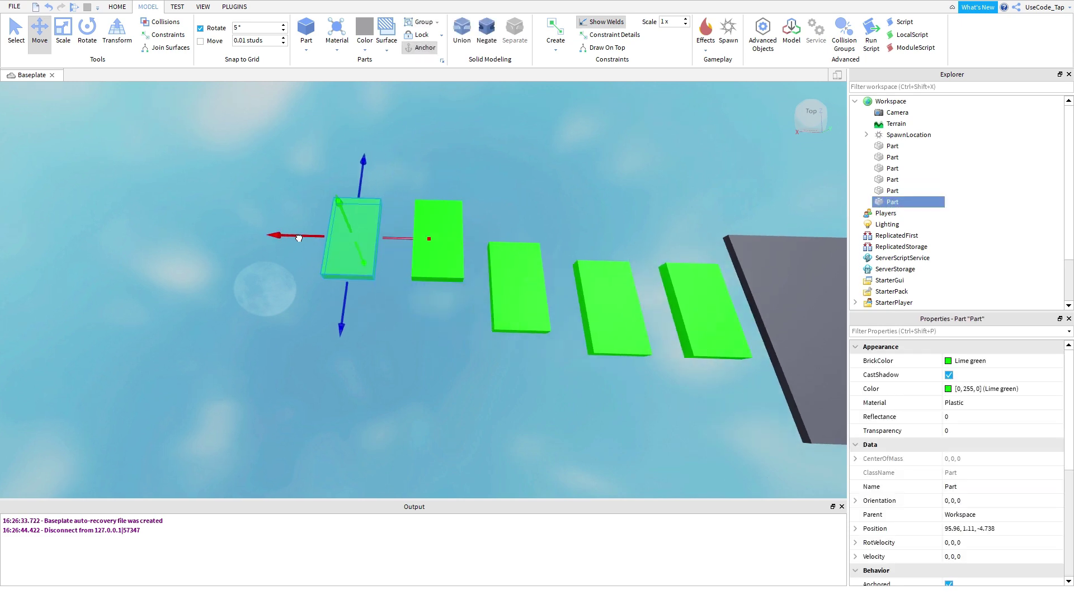
drag(379, 152, 380, 141)
click(401, 186)
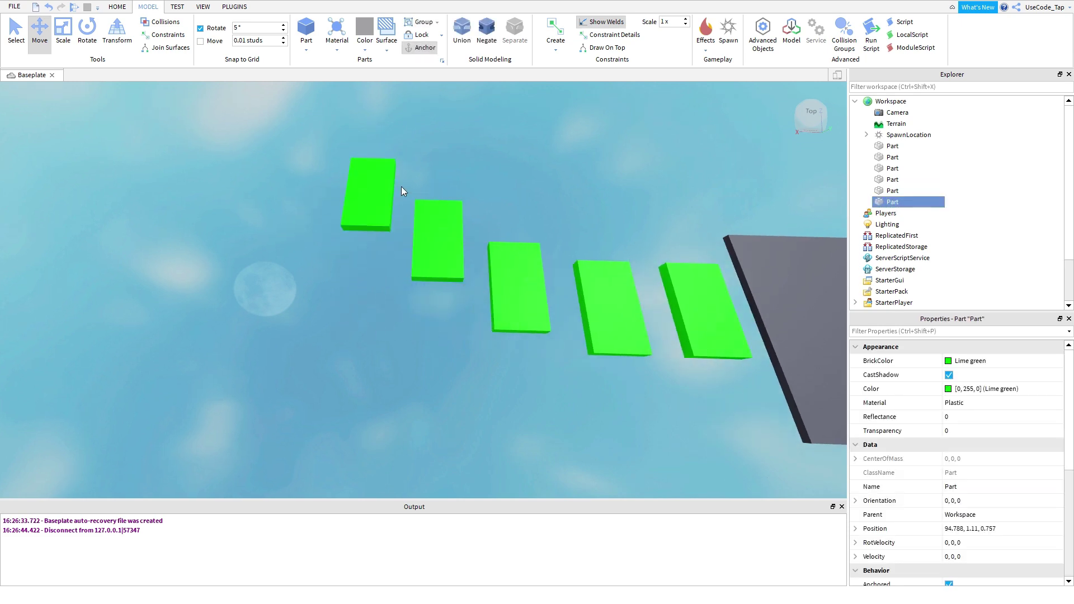
click(365, 189)
Duplicate the grey spawn slab and place the copy beyond the green platforms at about X 120.7, Z 2.8.
key(w)
right_drag(479, 172, 460, 232)
click(478, 172)
key(s)
click(406, 268)
key(w)
scroll(459, 231, down, 6)
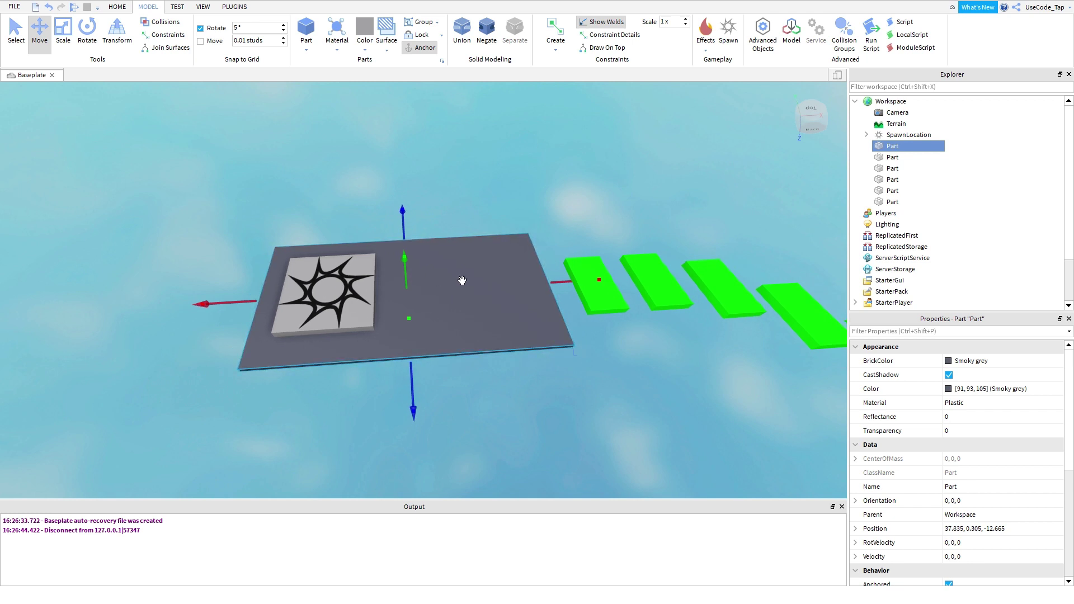
drag(560, 283, 706, 252)
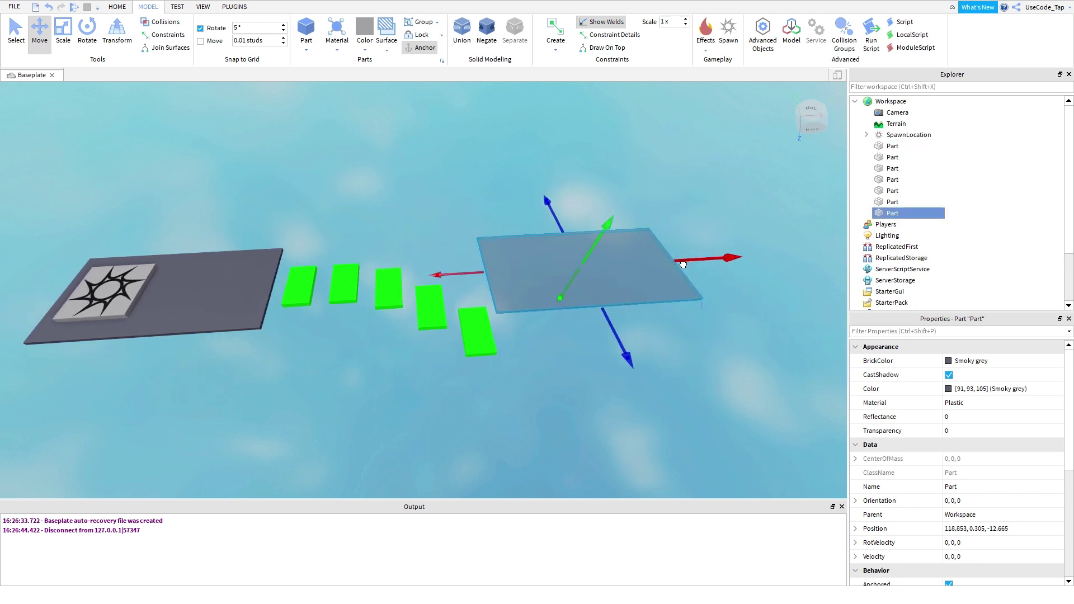
drag(617, 330, 622, 425)
click(557, 221)
right_drag(556, 221, 552, 230)
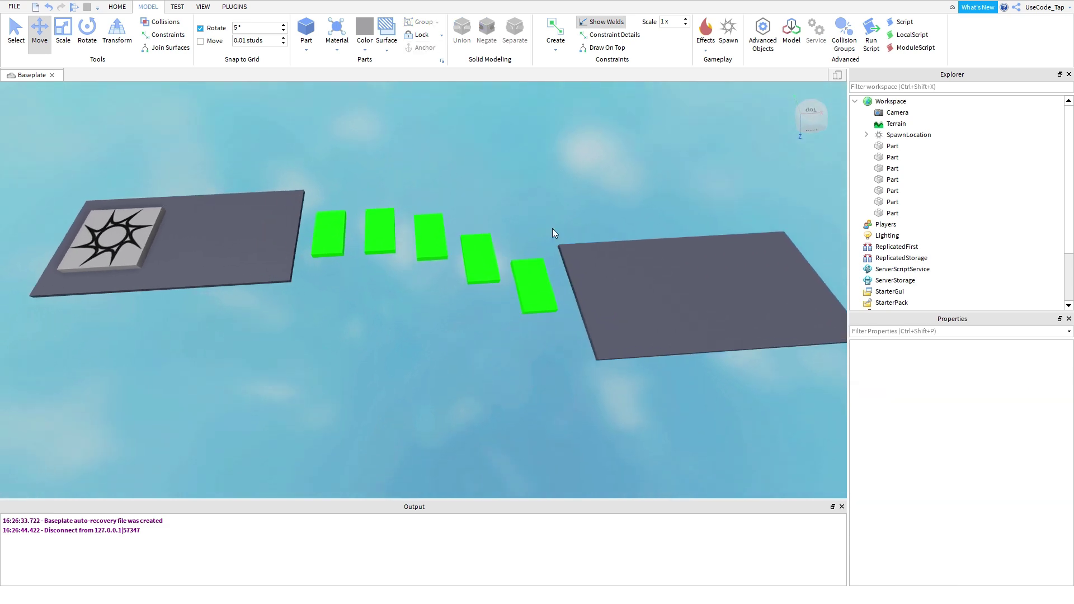
Examine from several sides how the second grey slab lines up with the green platforms.
scroll(662, 258, up, 3)
click(663, 258)
right_drag(662, 258, 610, 255)
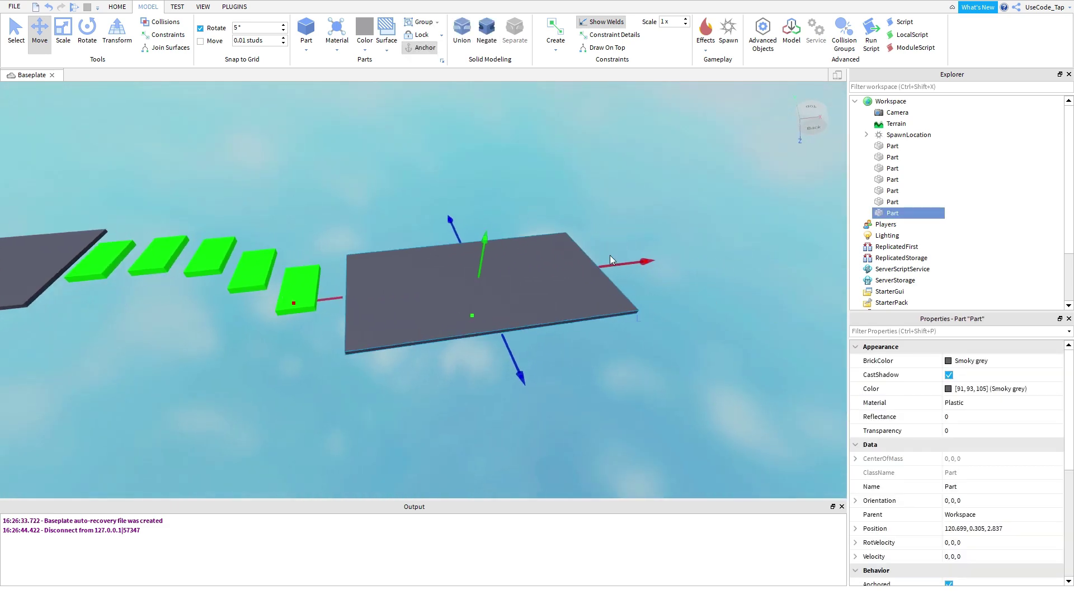
scroll(517, 257, up, 3)
scroll(551, 233, down, 3)
right_drag(551, 234, 531, 235)
scroll(299, 167, up, 2)
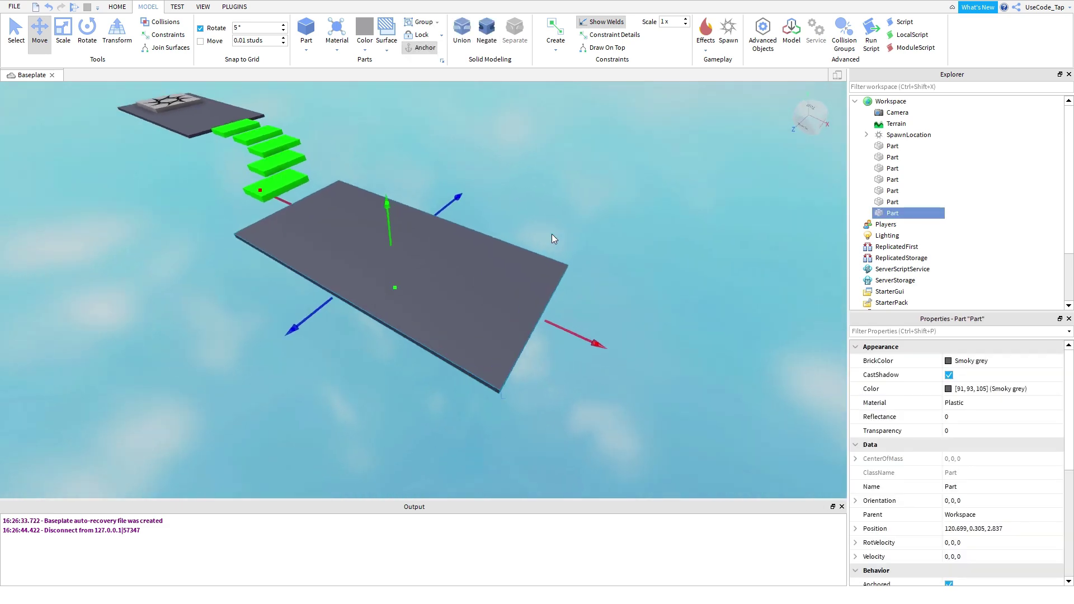
scroll(299, 166, down, 2)
right_drag(300, 166, 369, 193)
key(d)
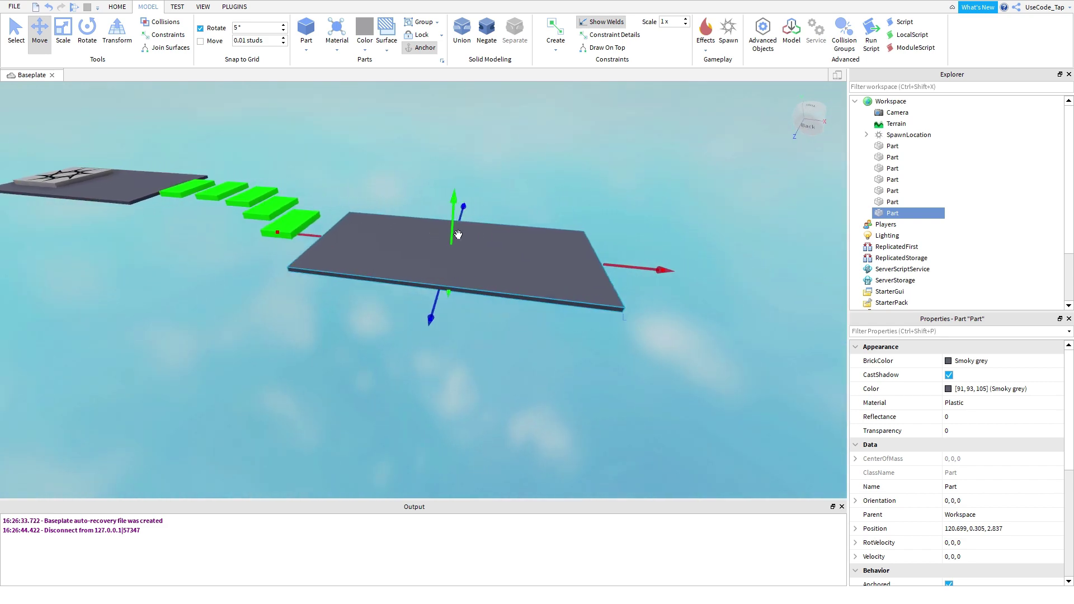
scroll(533, 232, up, 1)
right_drag(533, 231, 458, 138)
scroll(533, 233, down, 2)
click(533, 233)
click(536, 230)
scroll(546, 227, up, 2)
click(546, 227)
scroll(546, 227, down, 2)
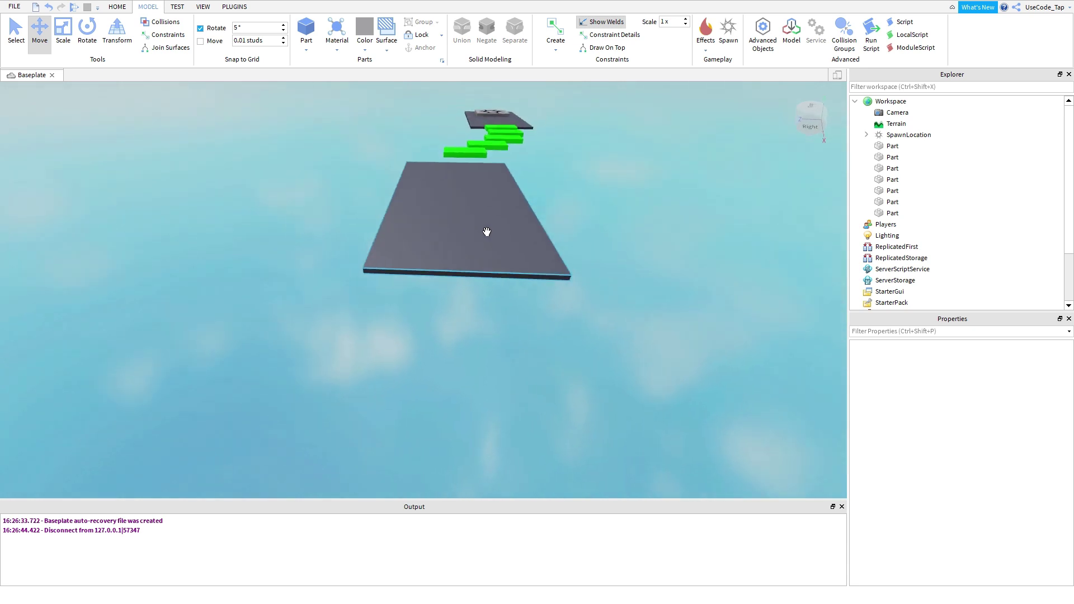
Raise the second grey slab to about Y 1.1.
click(487, 232)
drag(458, 138, 457, 132)
click(551, 126)
scroll(551, 126, up, 2)
right_drag(551, 125, 552, 126)
scroll(552, 126, down, 3)
Look through the second slab's properties, including its behavior options and BrickColor palette.
click(448, 261)
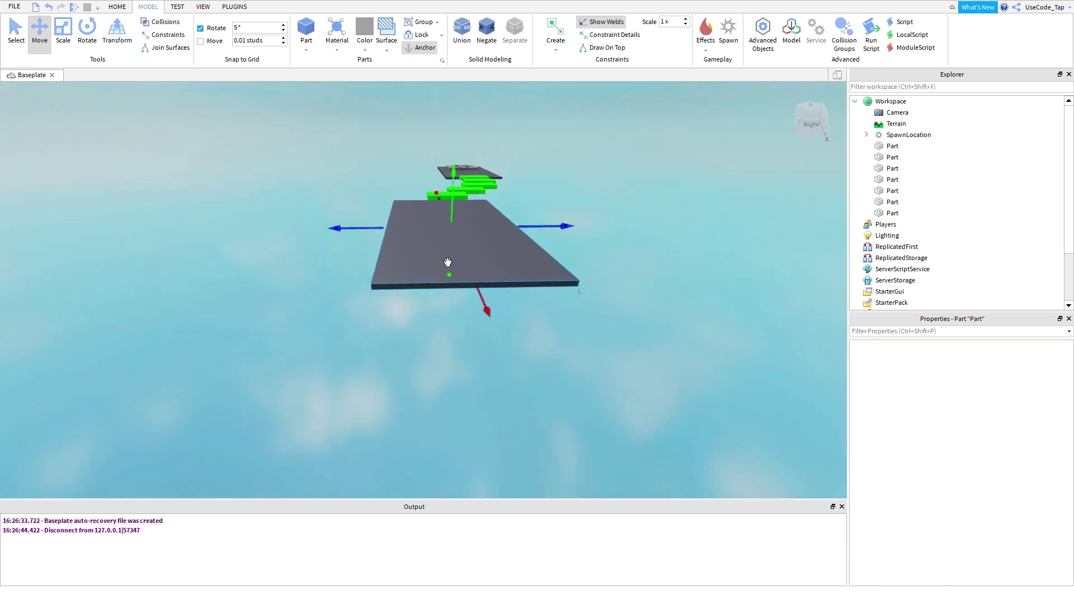
scroll(955, 455, down, 5)
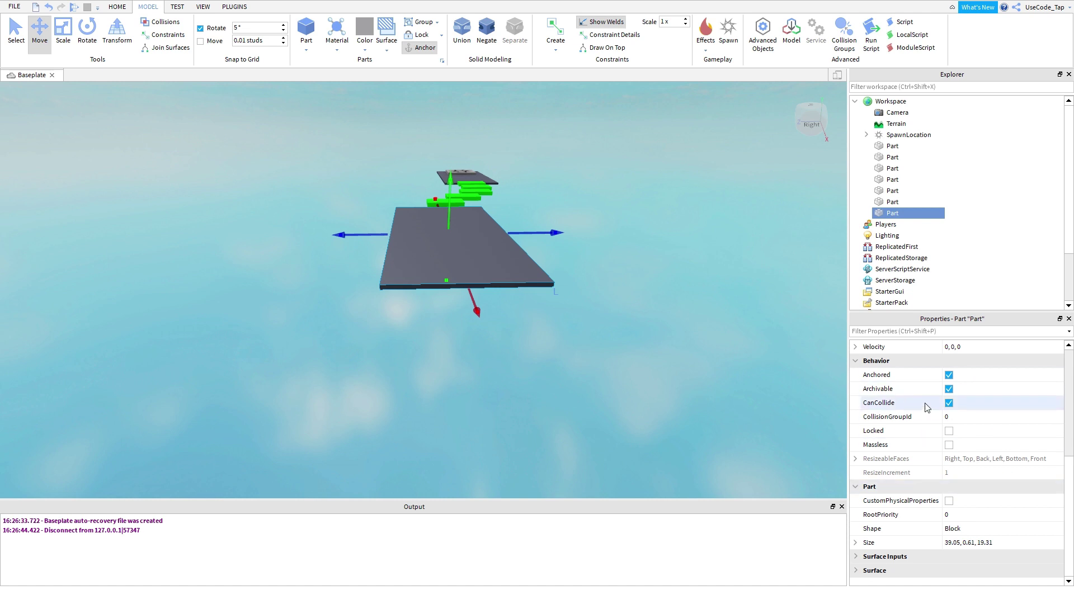
scroll(929, 407, up, 5)
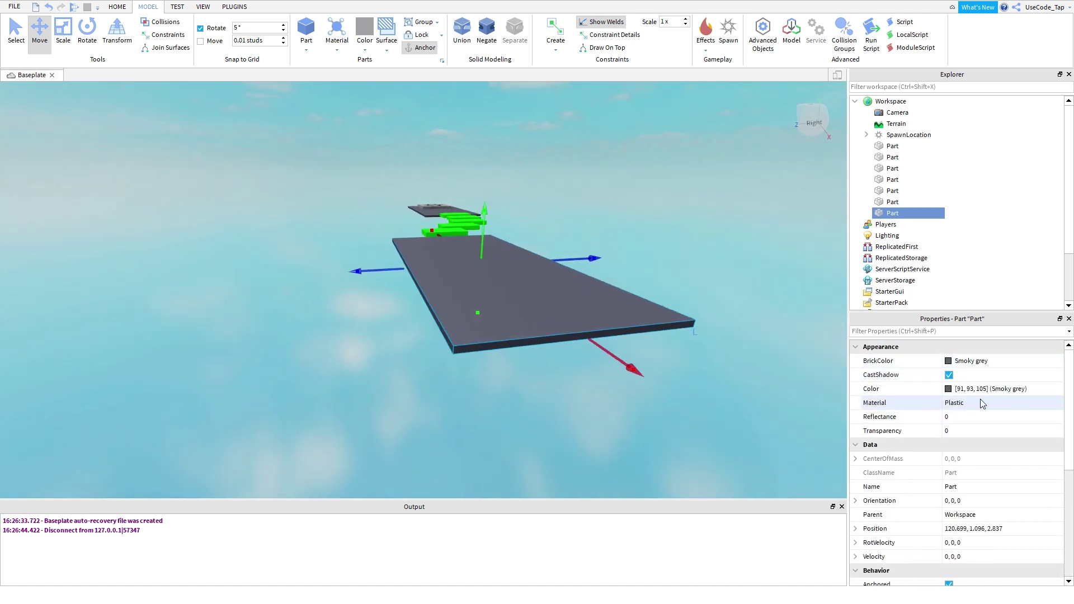
click(967, 362)
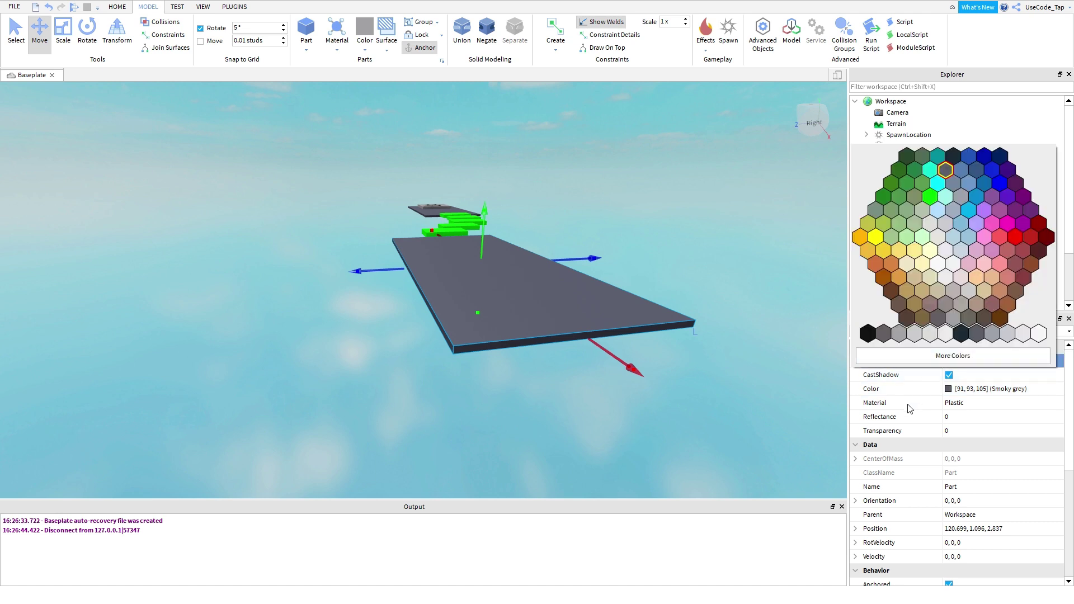
click(907, 404)
click(978, 366)
click(948, 391)
click(963, 375)
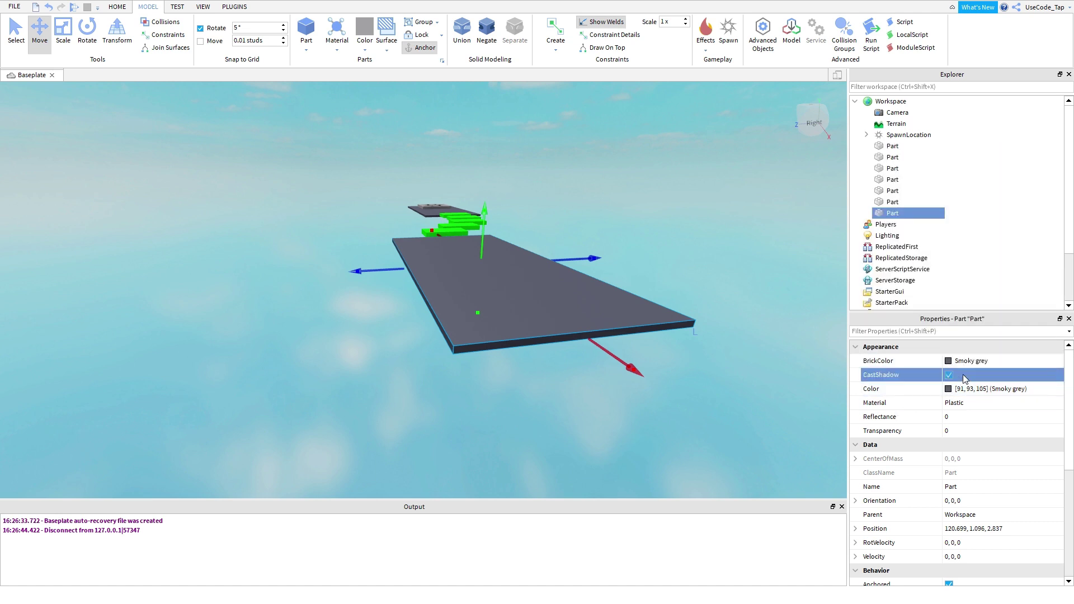
right_drag(564, 351, 644, 351)
scroll(605, 336, up, 2)
right_drag(726, 364, 605, 337)
key(a)
scroll(605, 336, down, 2)
key(d)
scroll(605, 337, up, 2)
scroll(396, 296, down, 2)
click(459, 293)
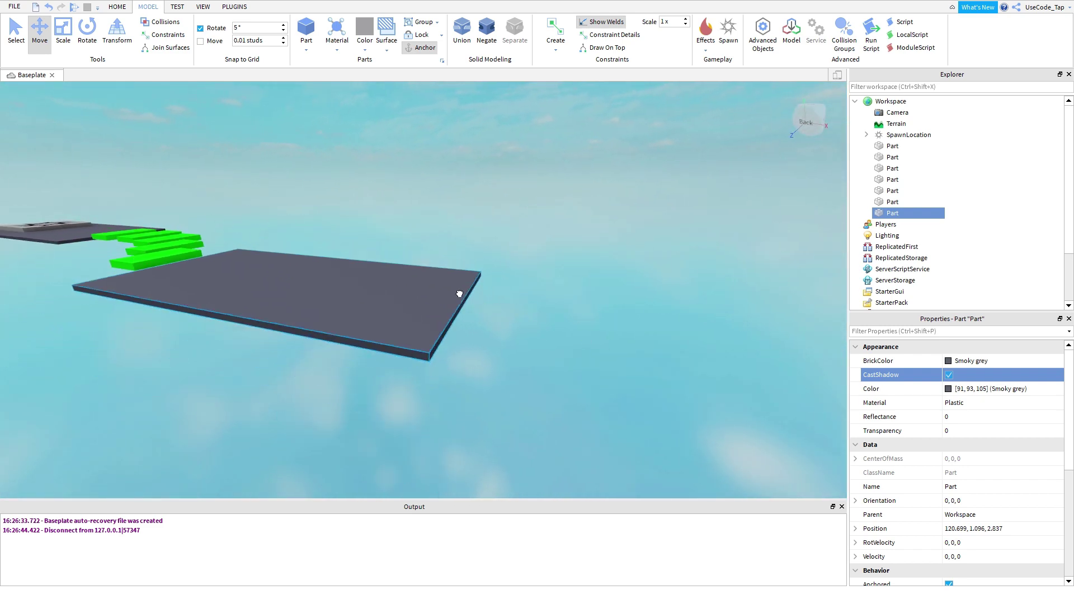
scroll(459, 293, down, 4)
click(464, 304)
scroll(421, 304, up, 1)
click(422, 305)
scroll(422, 304, up, 2)
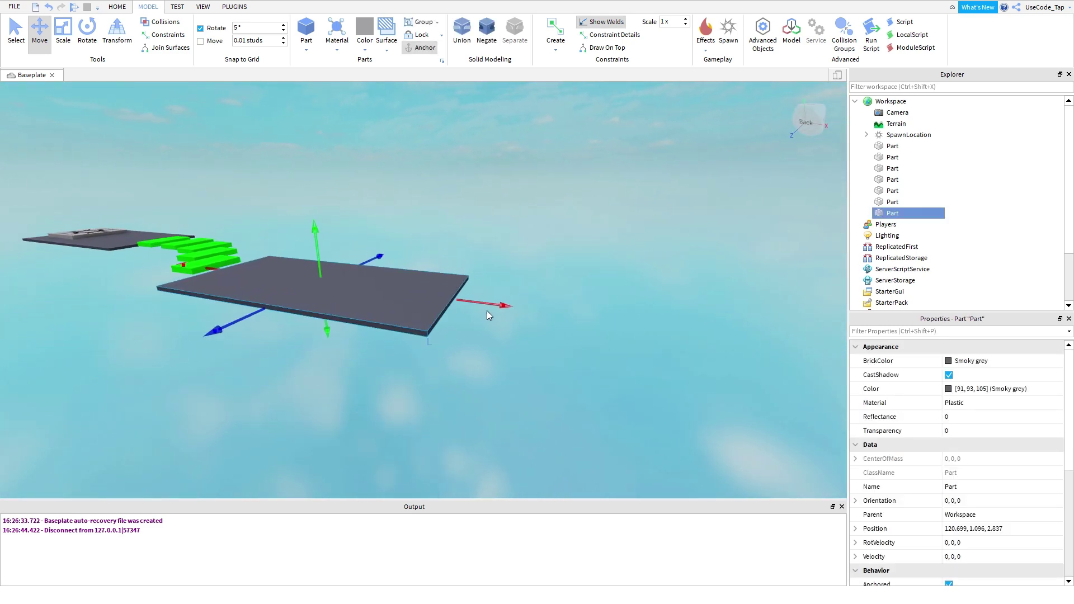
Duplicate the fifth green platform and move the copy past the second slab's far edge to about X 143.4.
key(d)
right_drag(469, 284, 446, 265)
key(w)
key(a)
click(383, 255)
key(a)
key(ctrl+d)
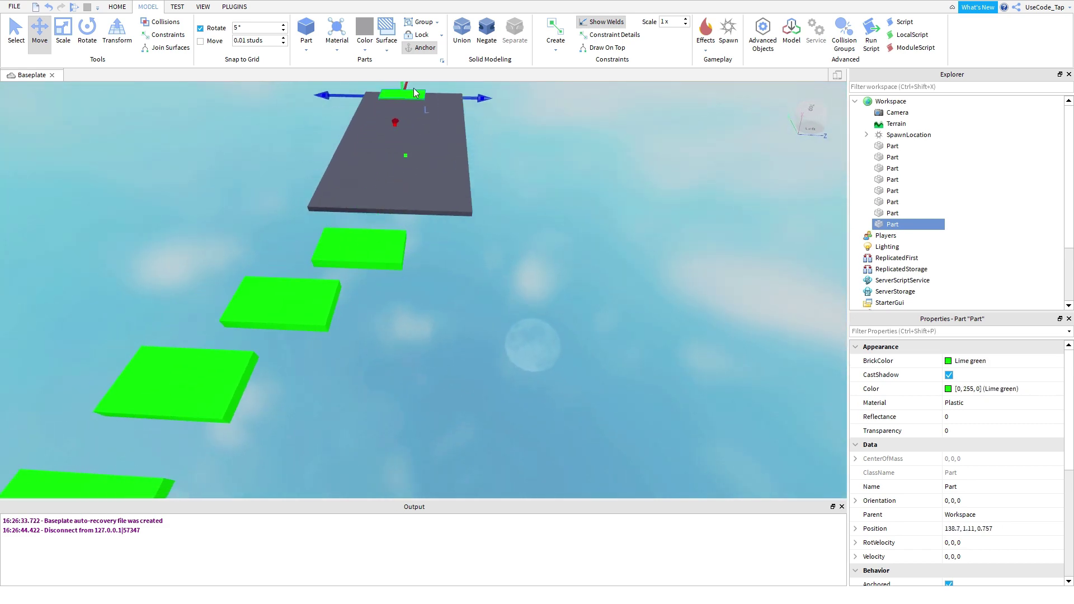
key(d)
right_drag(414, 89, 414, 89)
key(ctrl+r)
click(414, 88)
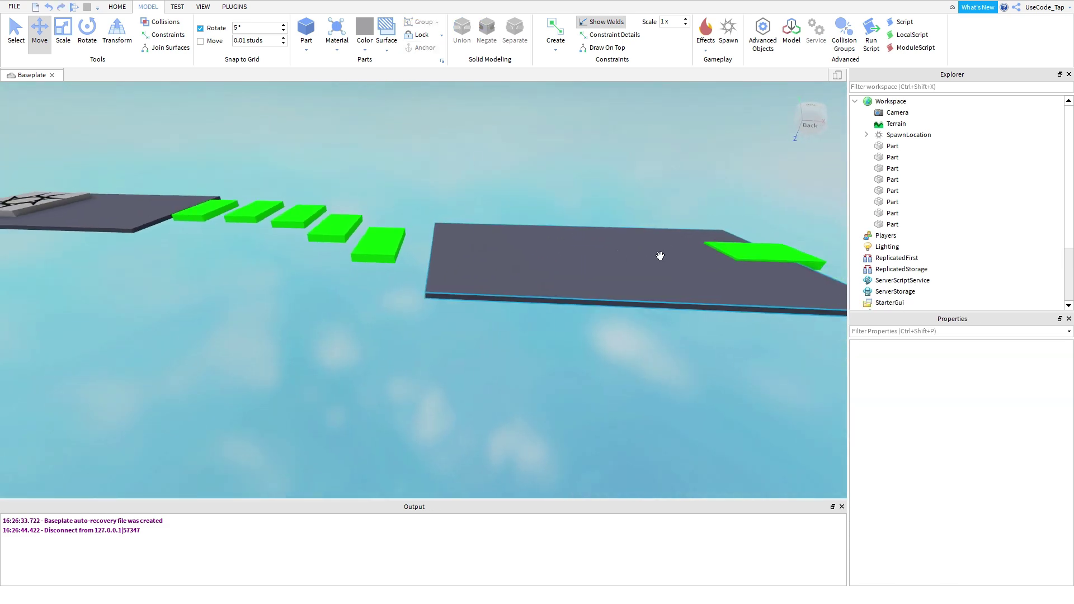
click(681, 264)
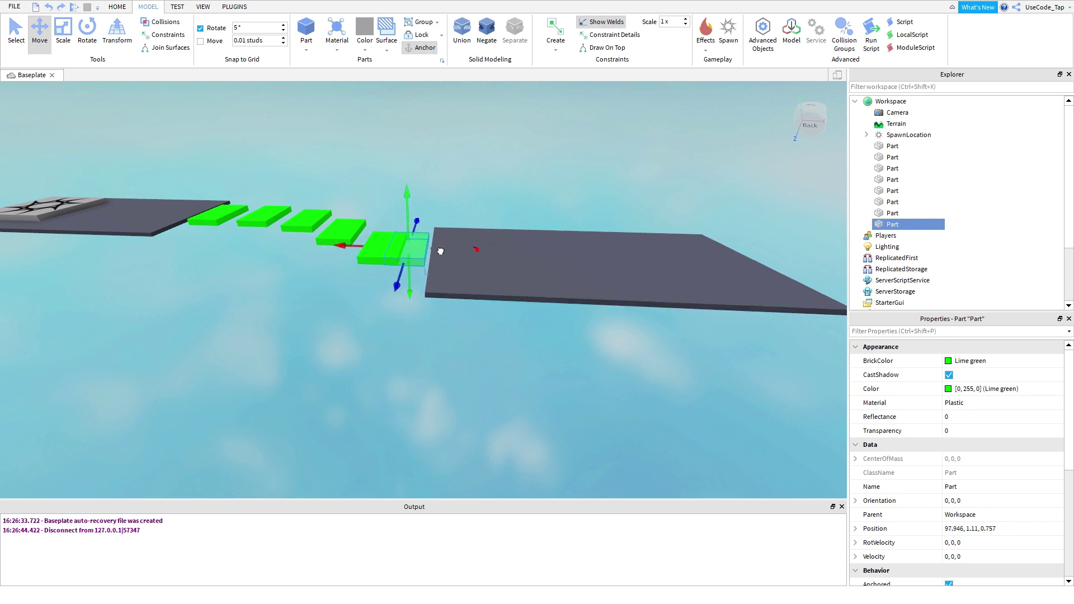
key(d)
drag(441, 251, 573, 322)
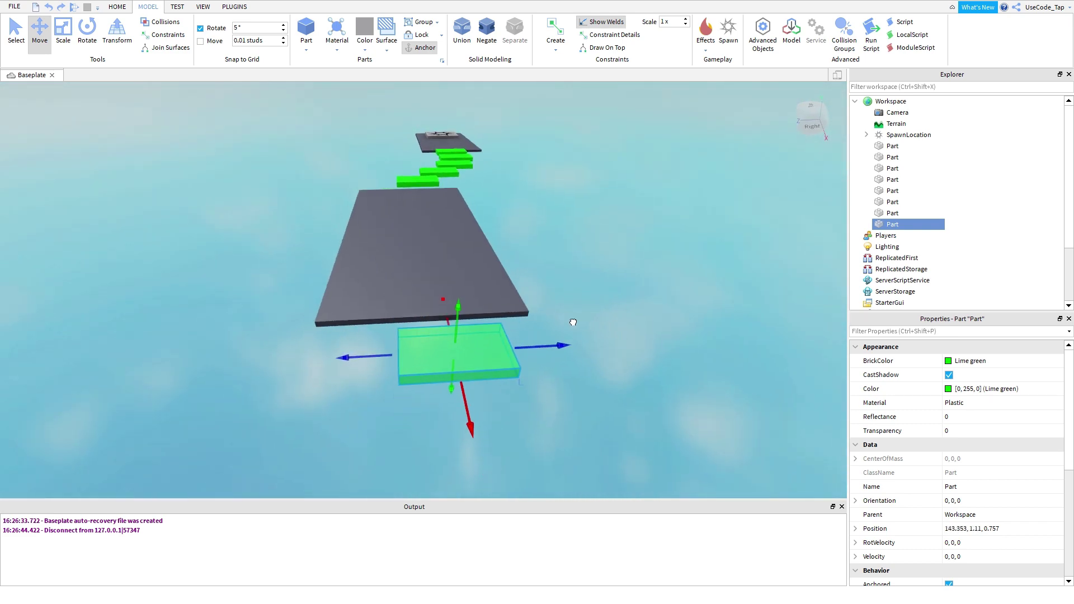
Rotate the new green platform to 90 degrees about Y, and try shifting it along the slab's edge before undoing the shift.
drag(508, 342, 556, 350)
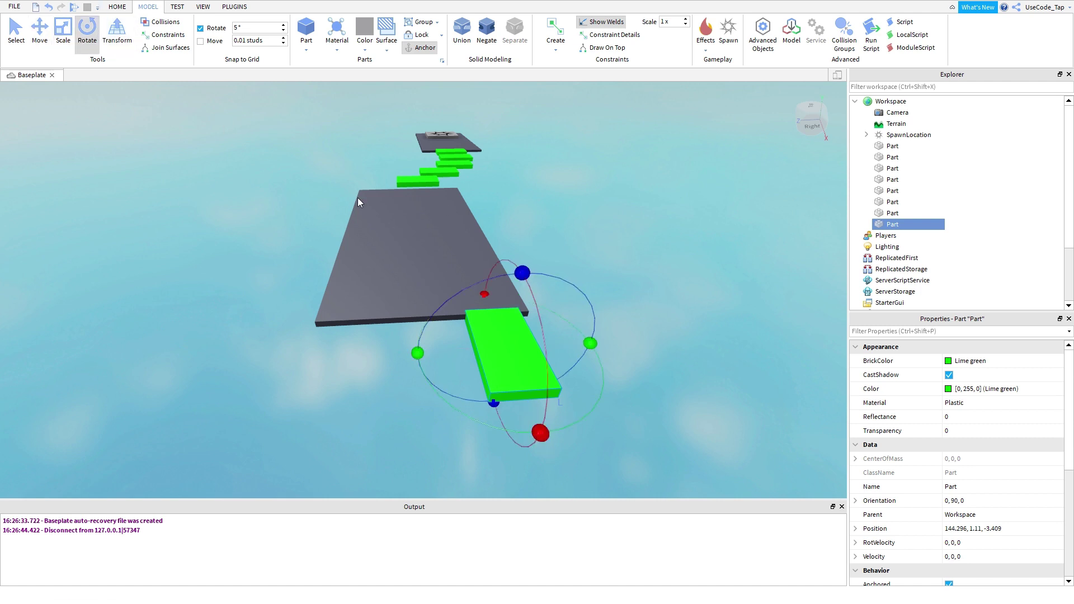
drag(493, 297, 538, 309)
key(ctrl+z)
key(ctrl+z)
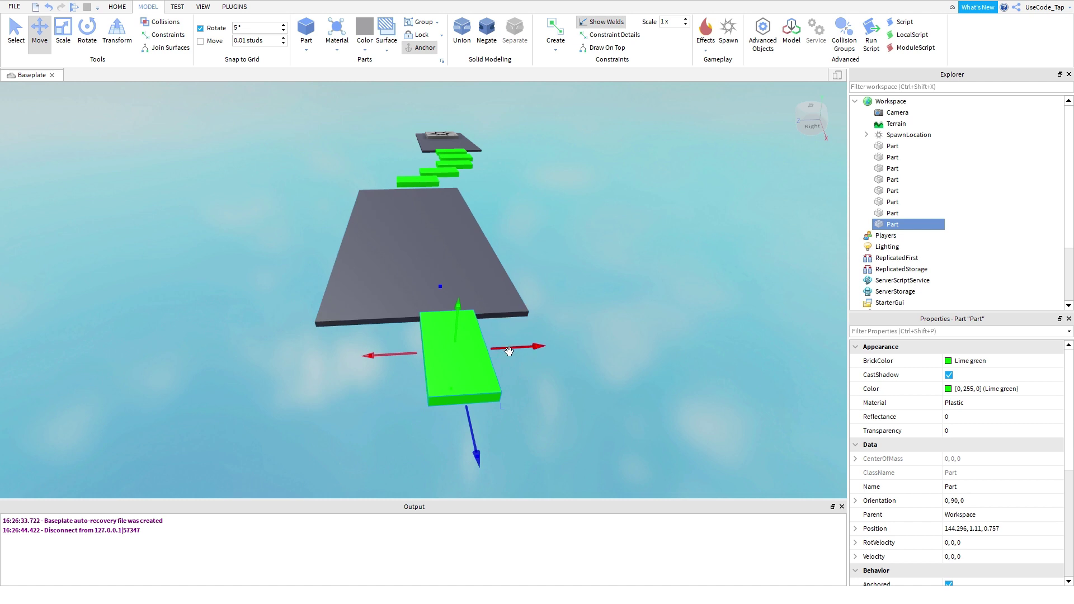
Position the rotated platform at about X 144.9, Z -4.1, and duplicate it to form three side-by-side platforms along the slab's far edge.
drag(509, 351, 556, 359)
drag(548, 415, 552, 423)
scroll(517, 366, down, 2)
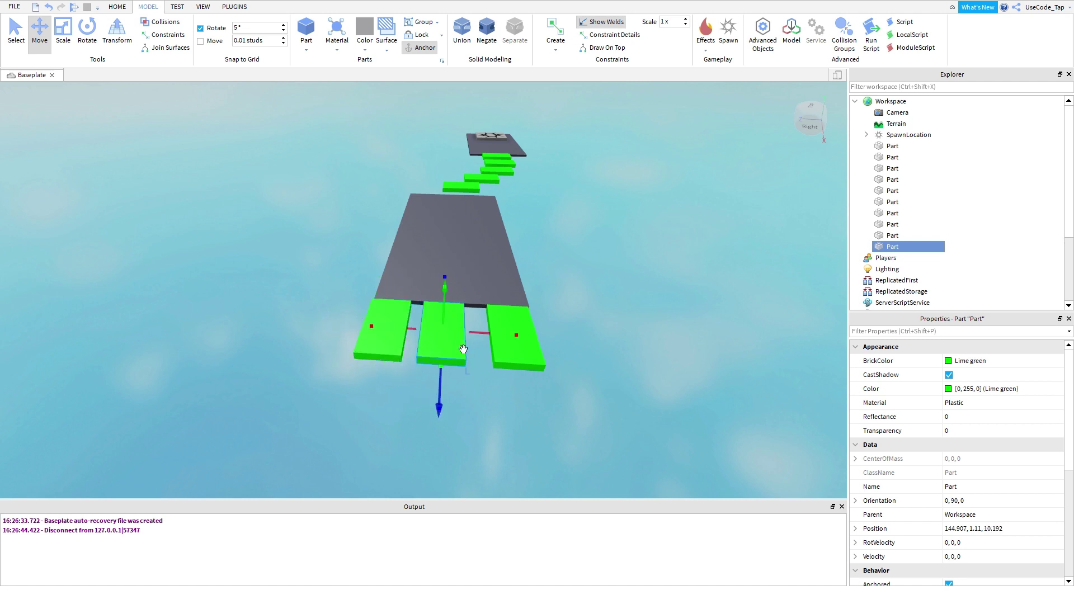
Scale the outer green platform opposite the original rotated one to roughly twice its length, extending it away from the second slab.
click(589, 316)
right_drag(590, 316, 439, 303)
scroll(439, 303, up, 2)
click(438, 303)
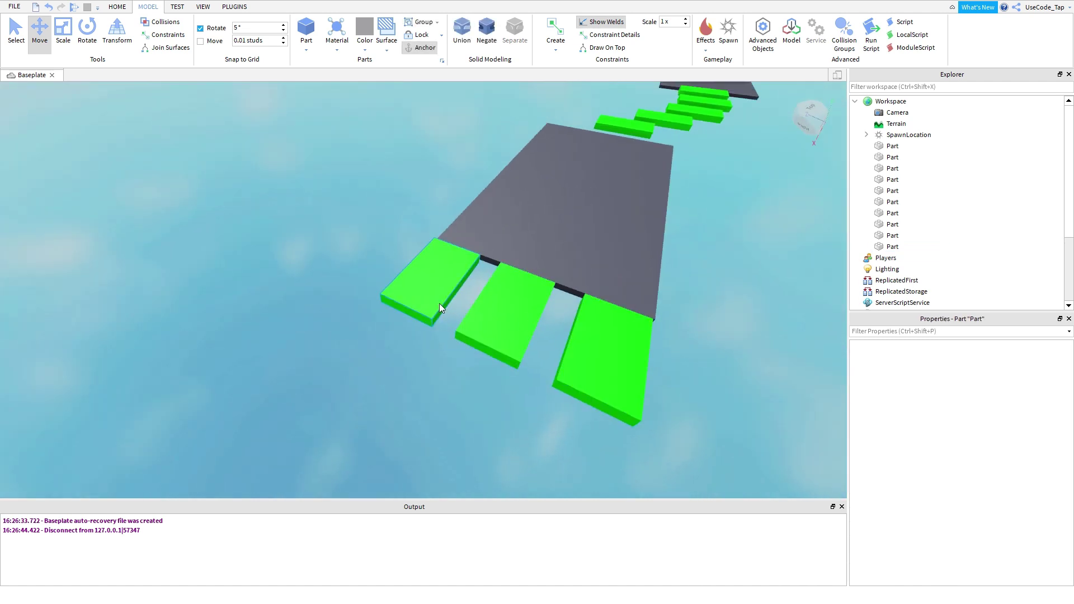
key(ctrl+3)
ctrl+click(434, 277)
scroll(435, 278, down, 2)
click(434, 277)
click(404, 314)
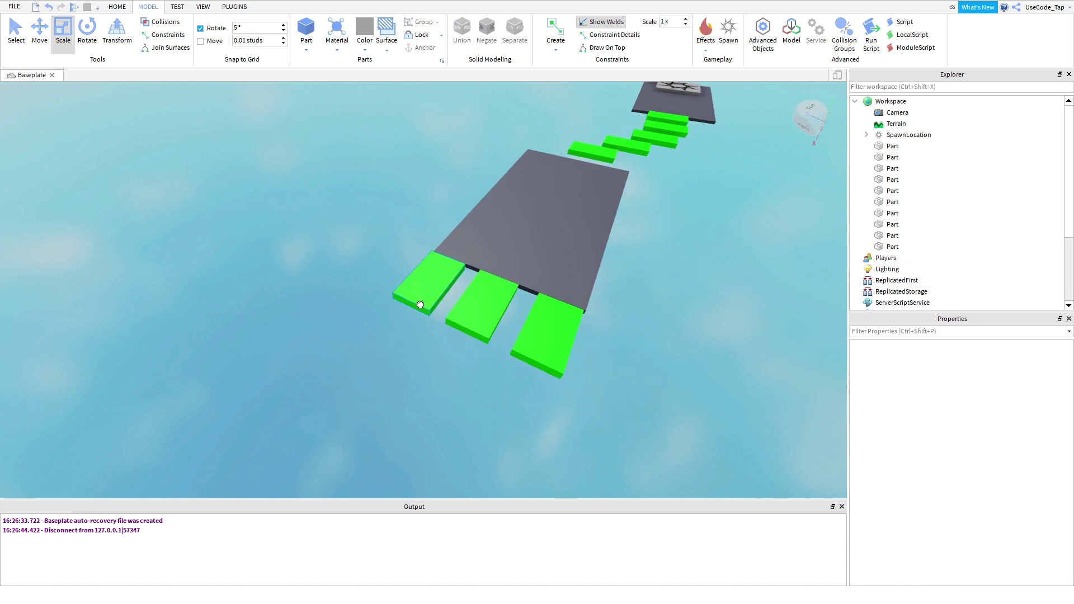
click(420, 305)
scroll(369, 348, down, 2)
drag(406, 313, 369, 354)
Lengthen the middle and remaining outer green platforms away from the slab to match the first extended one.
click(462, 311)
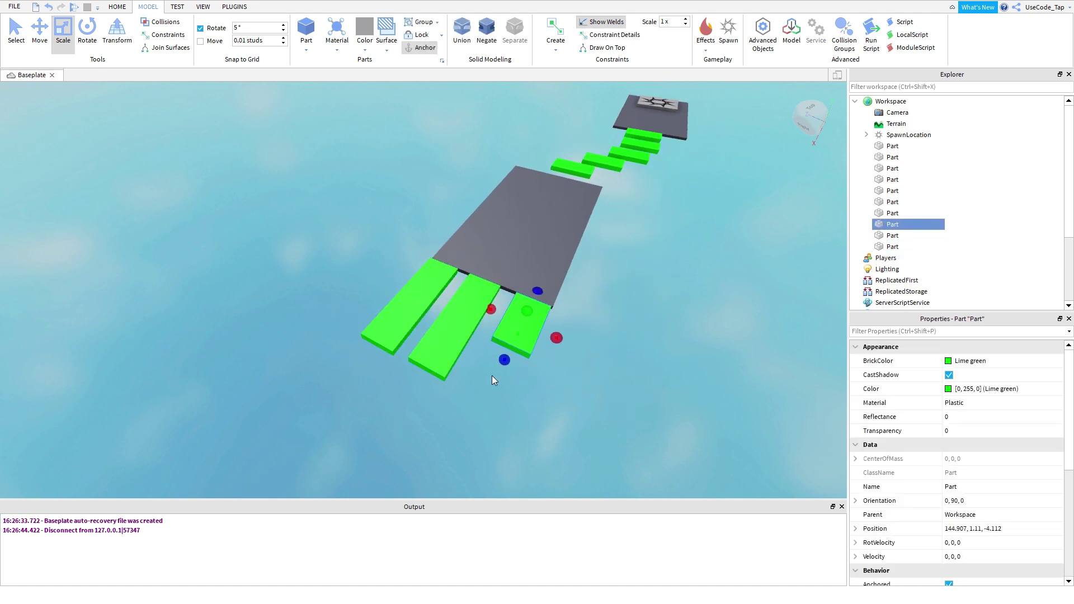
drag(485, 386, 468, 419)
click(576, 377)
right_drag(576, 377, 531, 365)
scroll(532, 365, down, 1)
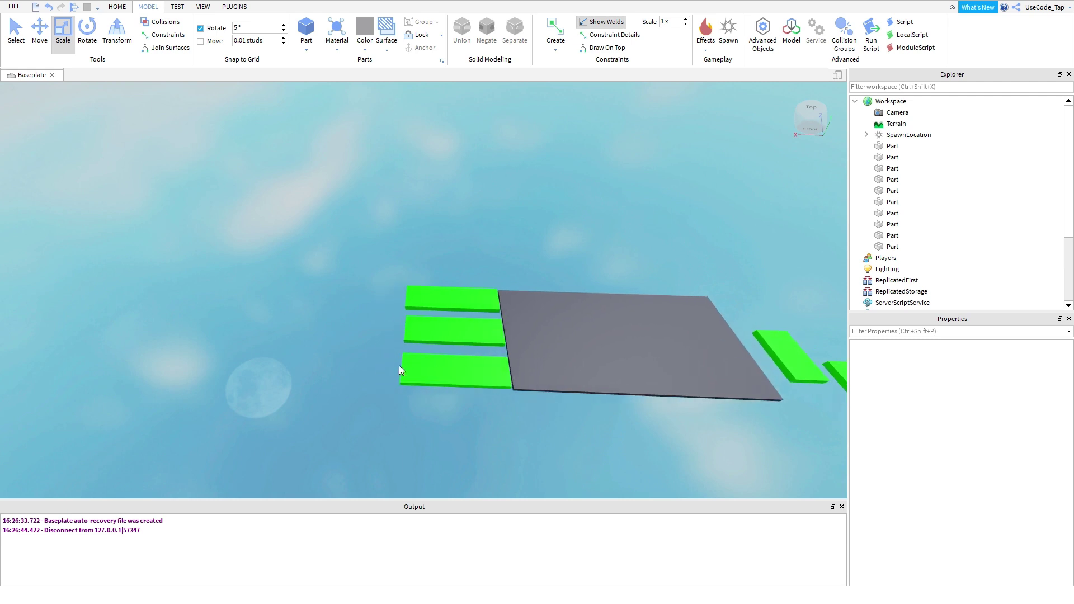
Extend all three side-by-side green platforms farther away from the second slab, to about 24 to 25 studs long.
click(402, 366)
drag(388, 368, 347, 367)
click(401, 328)
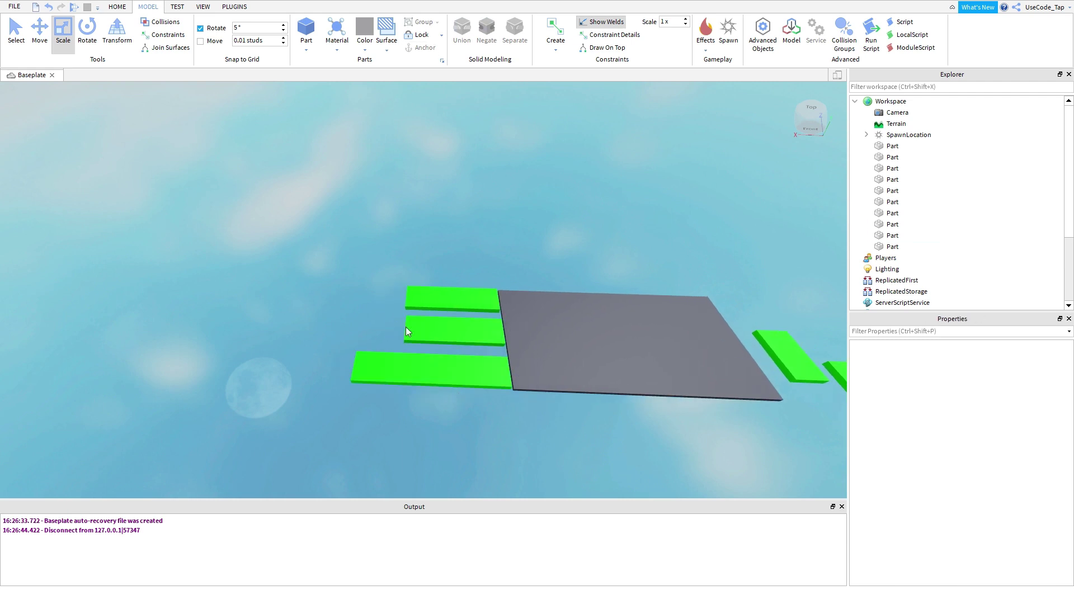
click(406, 327)
drag(393, 328, 339, 302)
click(431, 297)
Move the outer platform inward along the slab's edge to about Z 9.7 and nudge it lengthwise to meet the slab.
right_drag(695, 216, 652, 229)
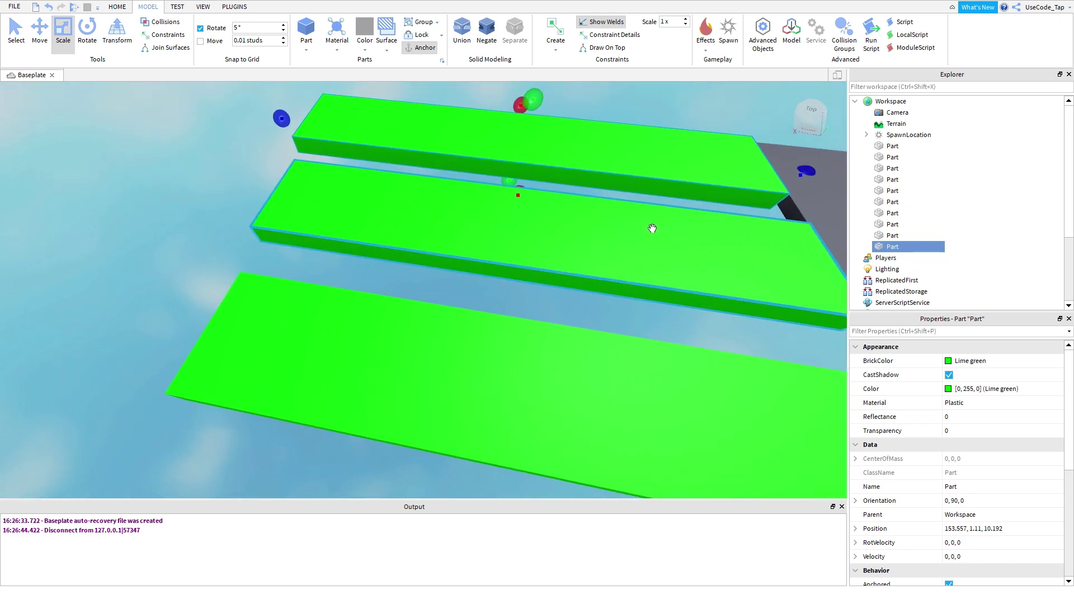
scroll(652, 229, down, 6)
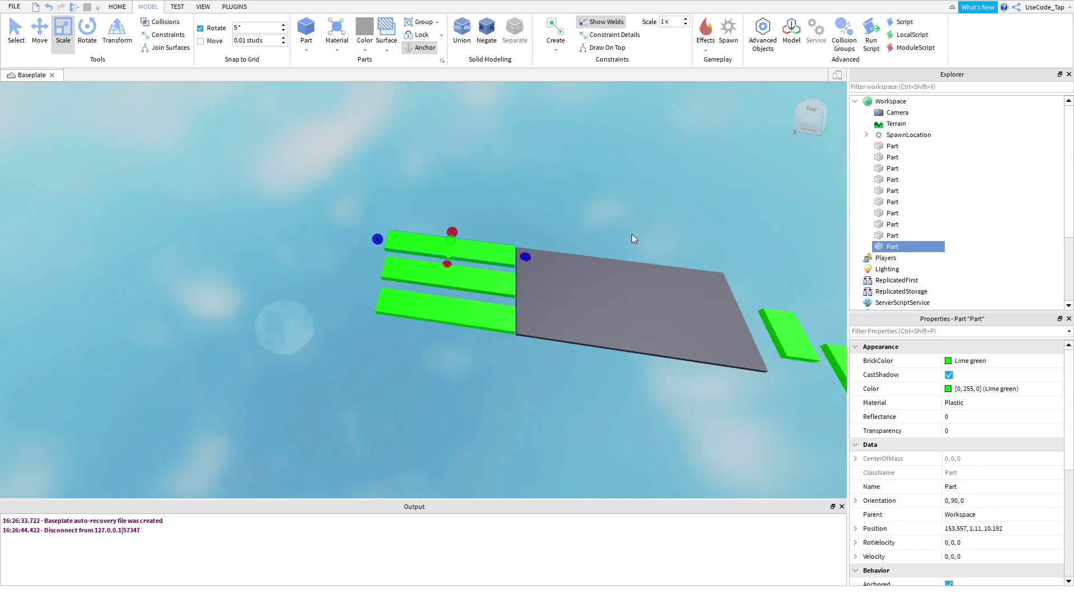
scroll(632, 234, up, 8)
right_drag(632, 233, 597, 252)
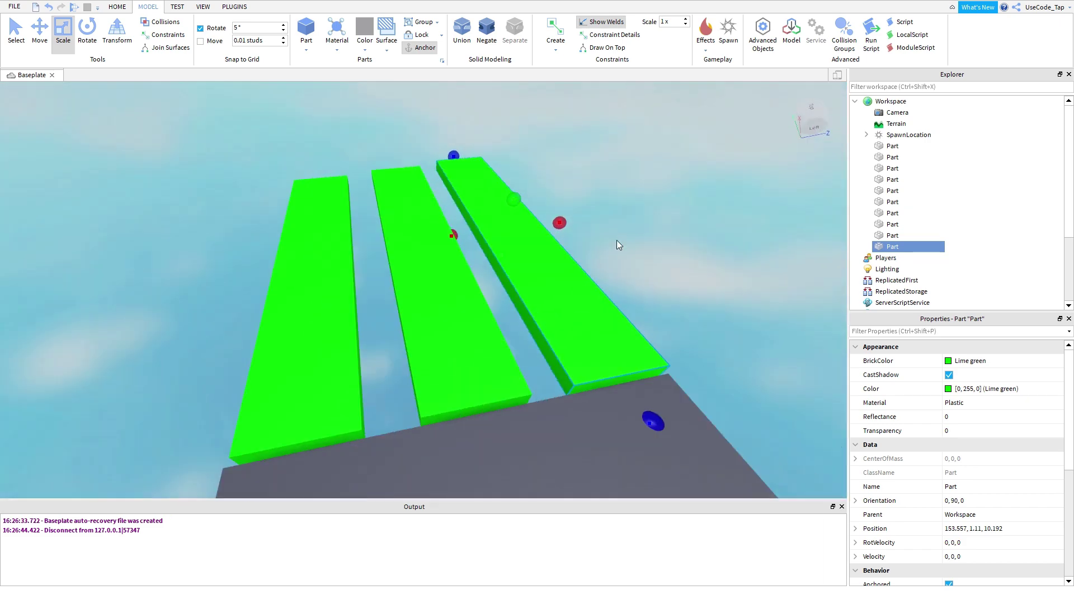
key(ctrl+2)
drag(593, 261, 571, 248)
key(d)
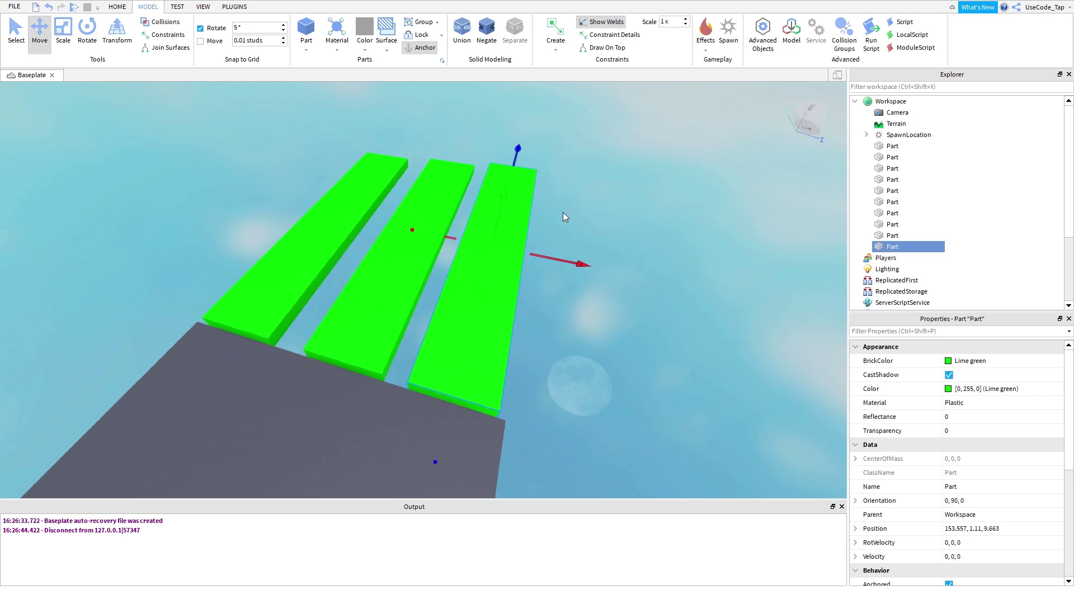
right_drag(563, 212, 517, 164)
drag(517, 164, 514, 168)
right_drag(506, 176, 421, 238)
click(422, 237)
Nudge the middle and opposite outer platforms lengthwise against the slab, to about X 152.7 and X 152.2.
click(489, 178)
drag(492, 151, 493, 150)
click(330, 172)
click(391, 178)
drag(428, 142, 424, 147)
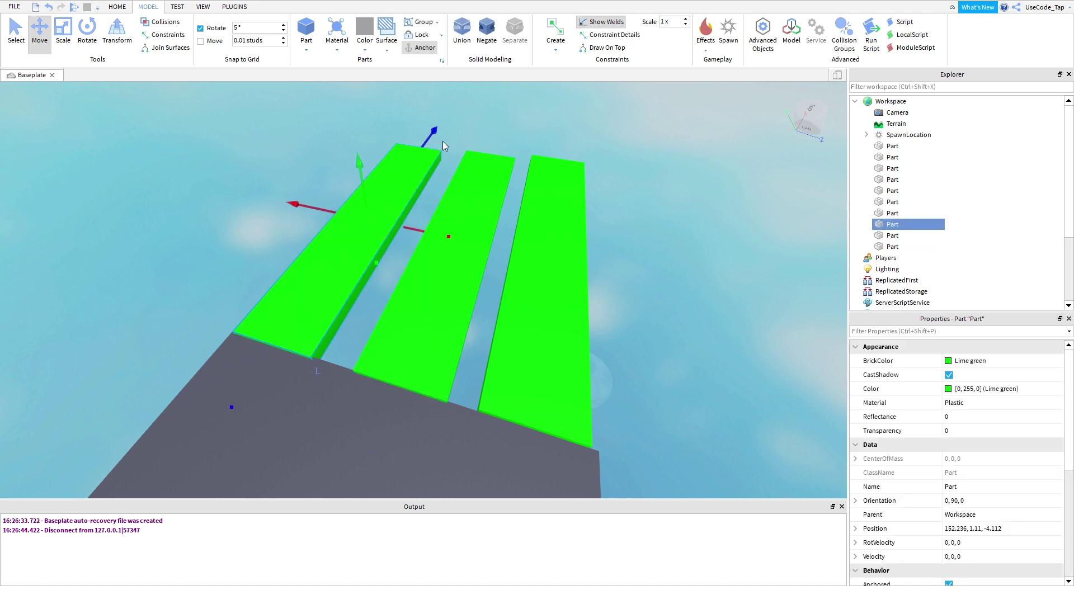
click(447, 145)
scroll(506, 166, down, 3)
right_drag(456, 147, 474, 221)
click(470, 219)
click(516, 214)
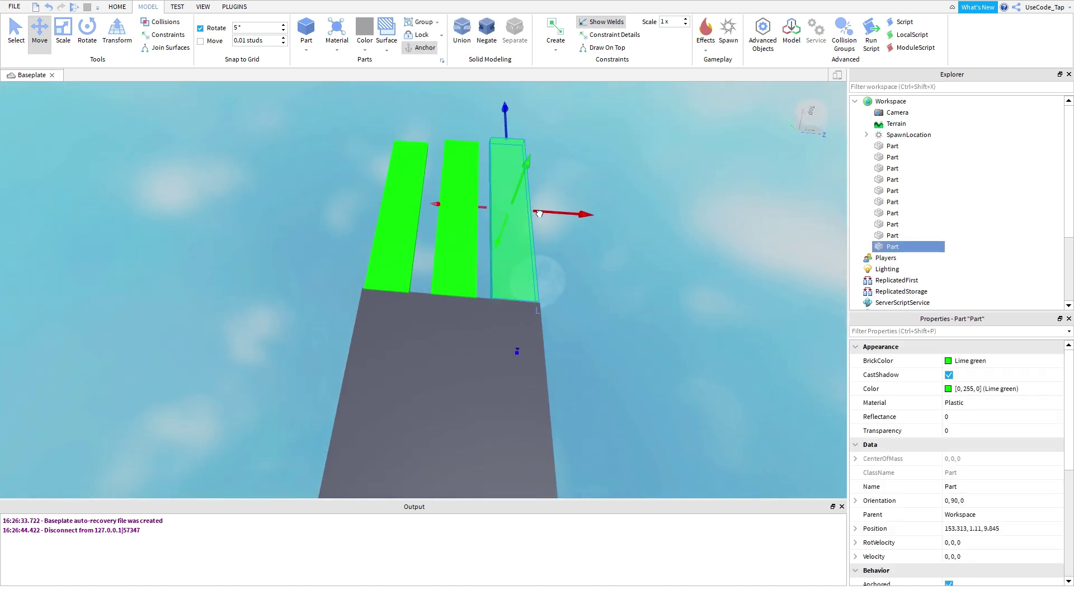
Recolor the outer platform at Z -4.1 dark green and the middle platform Pastel violet.
right_drag(538, 213, 481, 216)
click(481, 217)
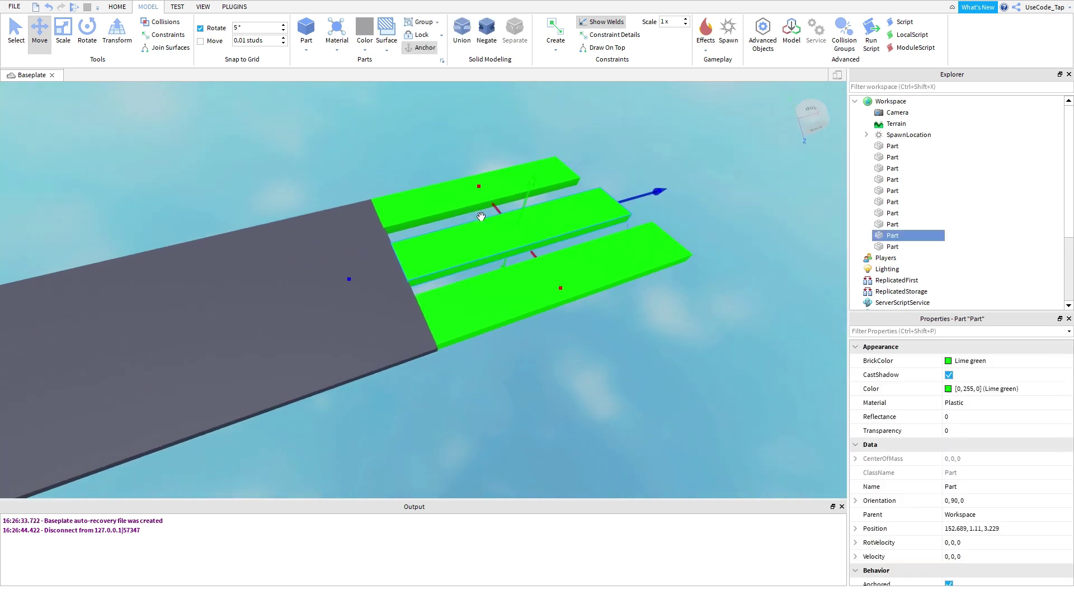
click(973, 361)
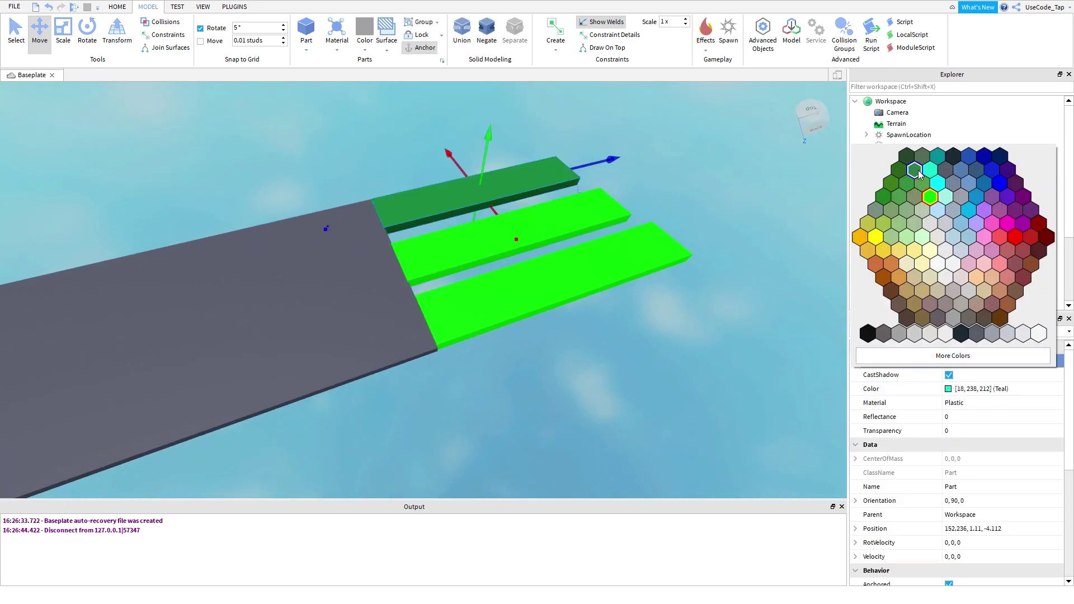
click(907, 171)
click(588, 215)
click(973, 361)
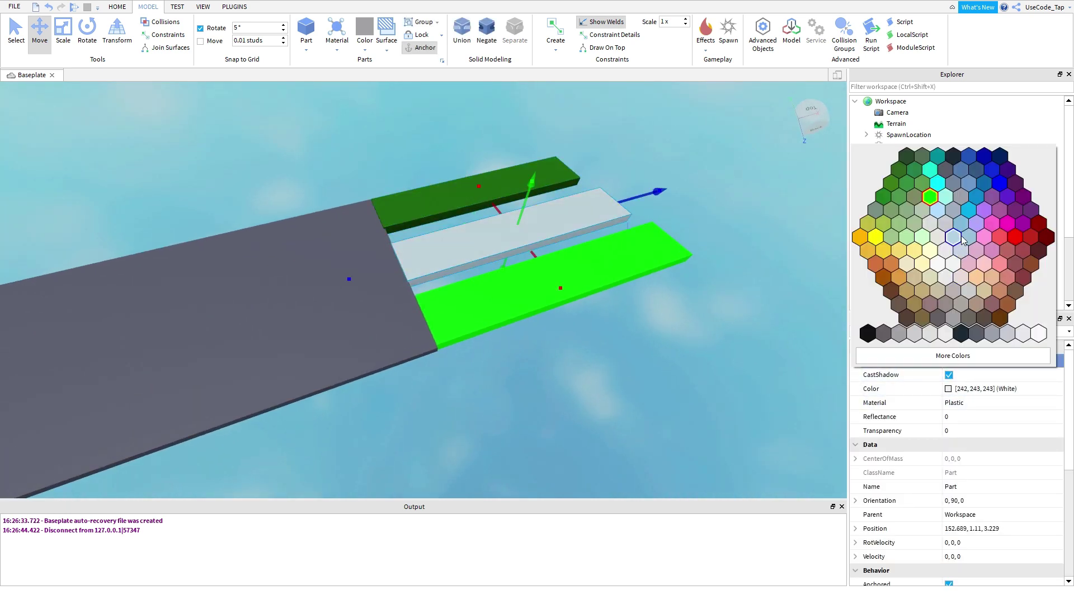
click(988, 216)
right_drag(737, 269, 721, 271)
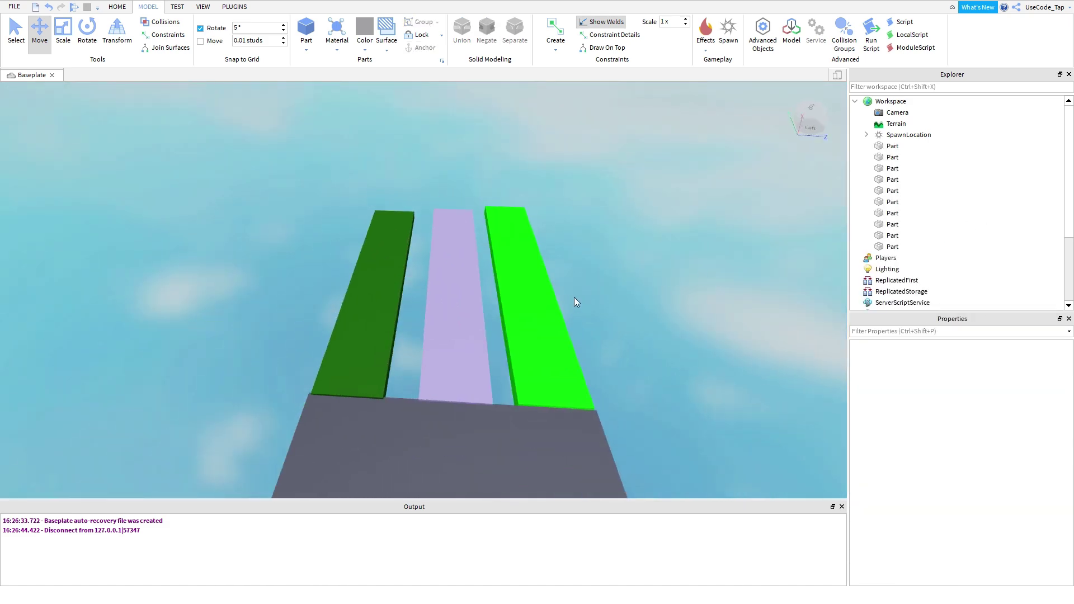
Examine the course from the three colored platforms back to the spawn slab and its stepping platforms.
click(565, 296)
key(ctrl+3)
right_drag(530, 197, 537, 186)
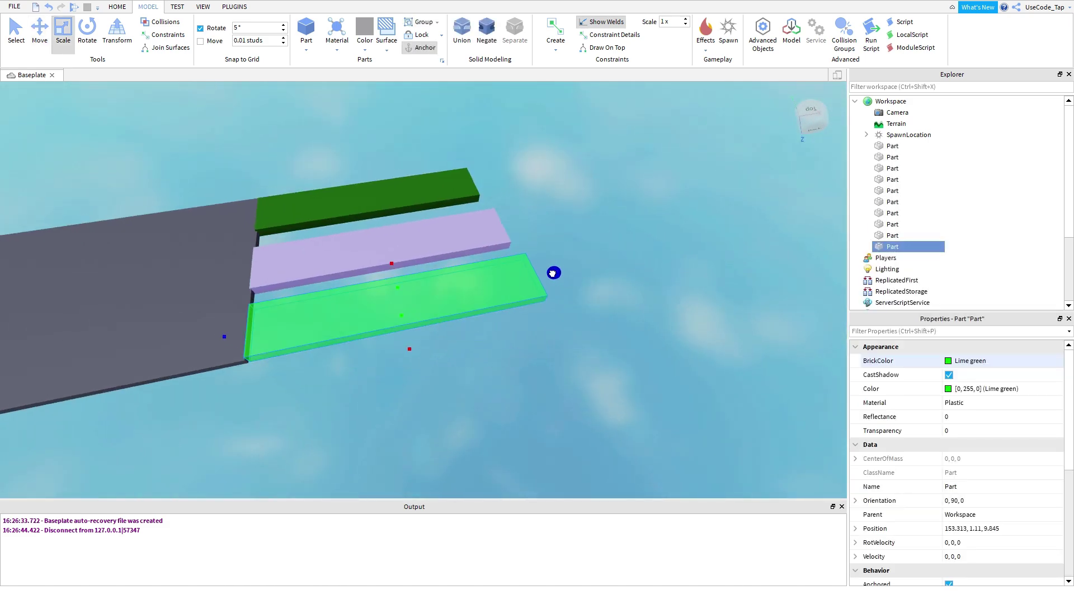
click(570, 264)
scroll(569, 264, up, 2)
right_drag(569, 264, 569, 264)
scroll(569, 264, down, 3)
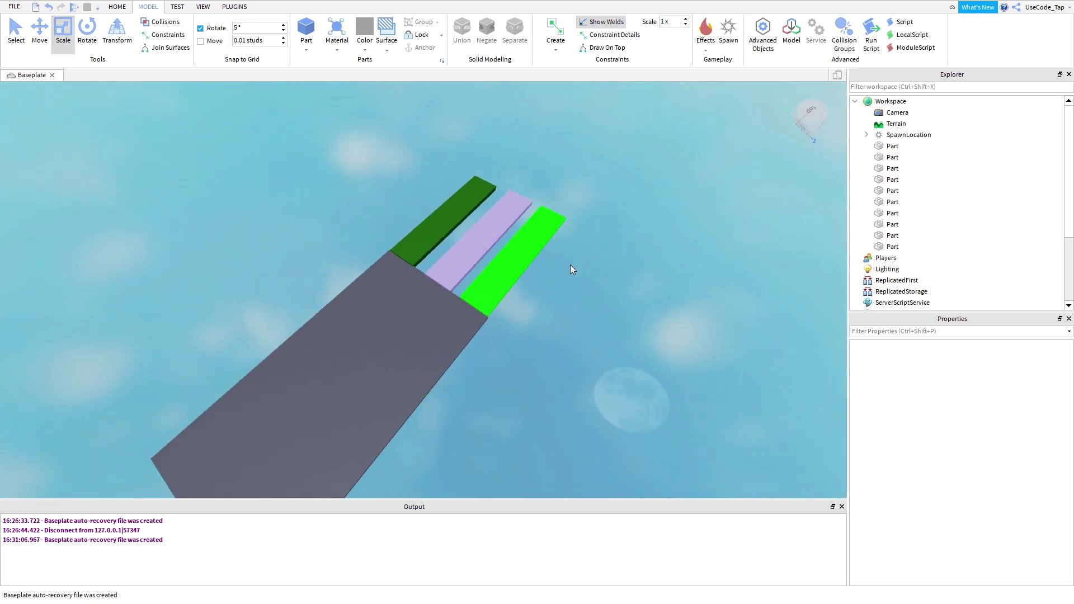
right_drag(661, 441, 661, 442)
key(a)
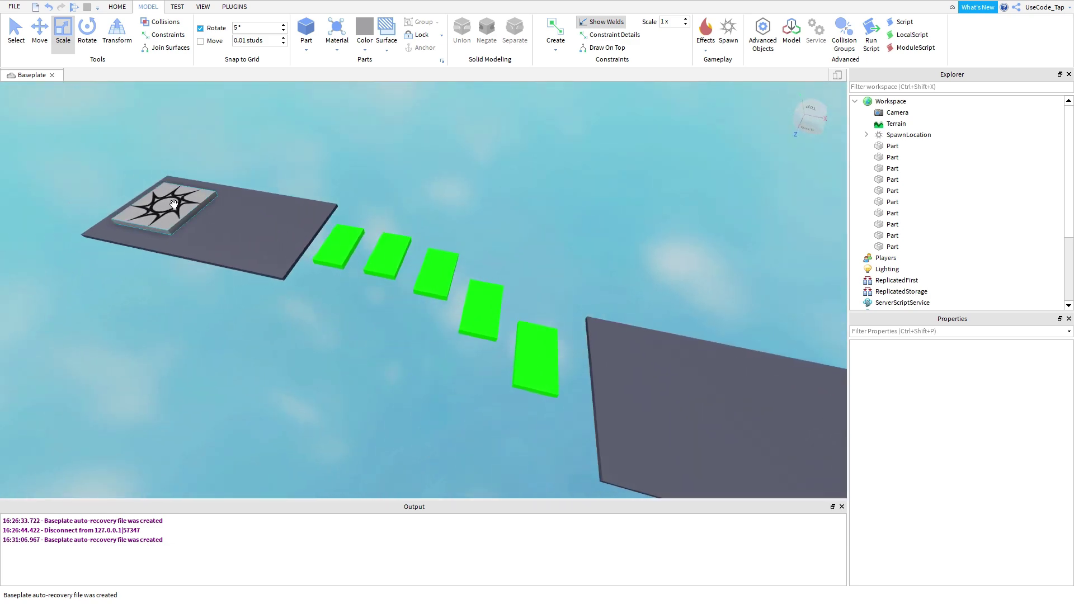
click(239, 214)
click(438, 197)
right_drag(438, 197, 437, 196)
key(w)
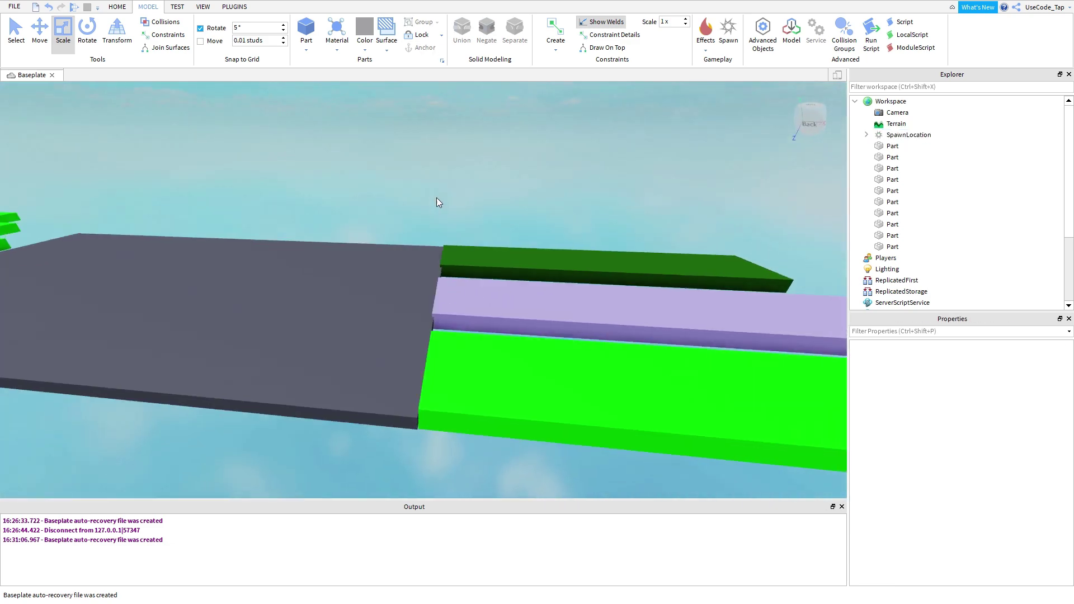
Inspect the CanCollide setting of the dark green and lime green long platforms.
key(d)
click(506, 302)
click(512, 258)
key(d)
scroll(956, 447, down, 5)
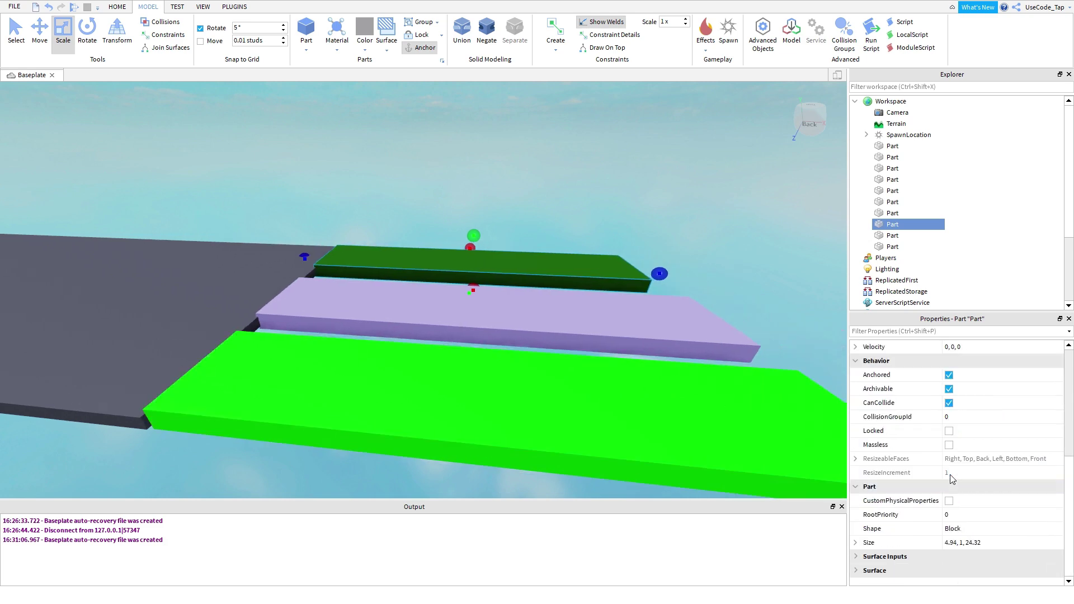
right_drag(683, 365, 681, 364)
click(501, 352)
click(952, 406)
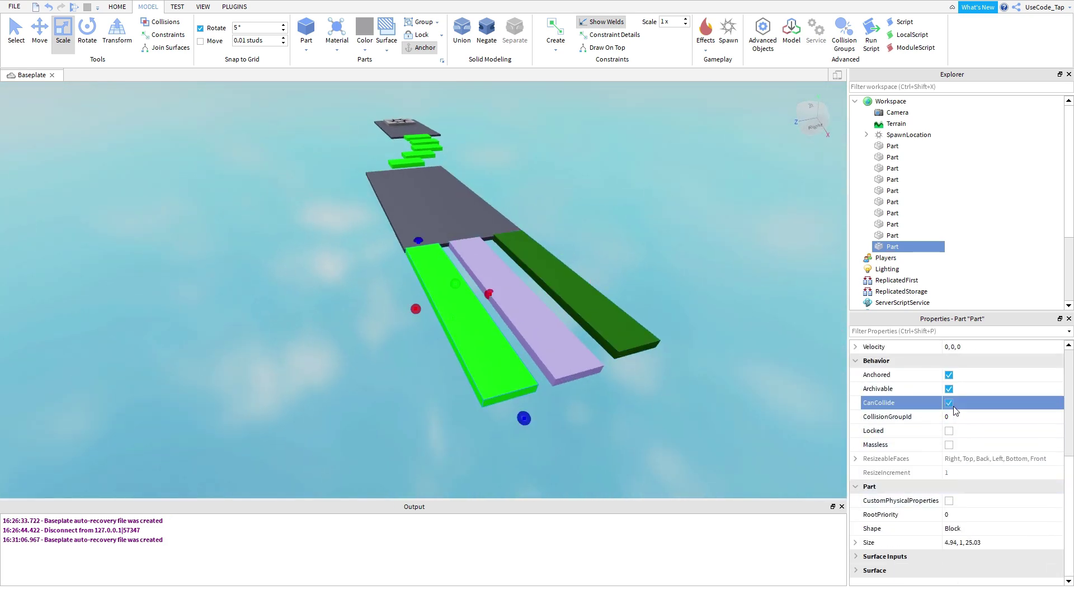
Examine the three colored platforms and their gaps from several sides, with the violet one selected.
click(636, 393)
key(w)
key(d)
click(438, 357)
key(w)
right_drag(515, 355, 515, 355)
key(s)
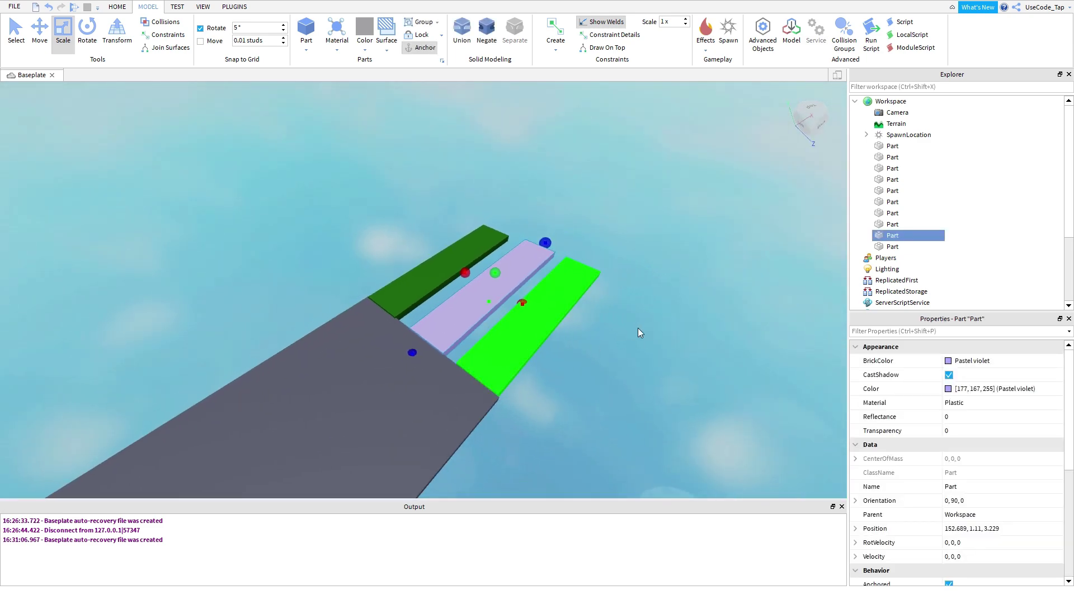
click(638, 328)
key(d)
right_drag(623, 319, 623, 319)
key(s)
Duplicate the second slab and place the copy beyond the three colored platforms, at about X 192.2.
click(311, 293)
key(ctrl+2)
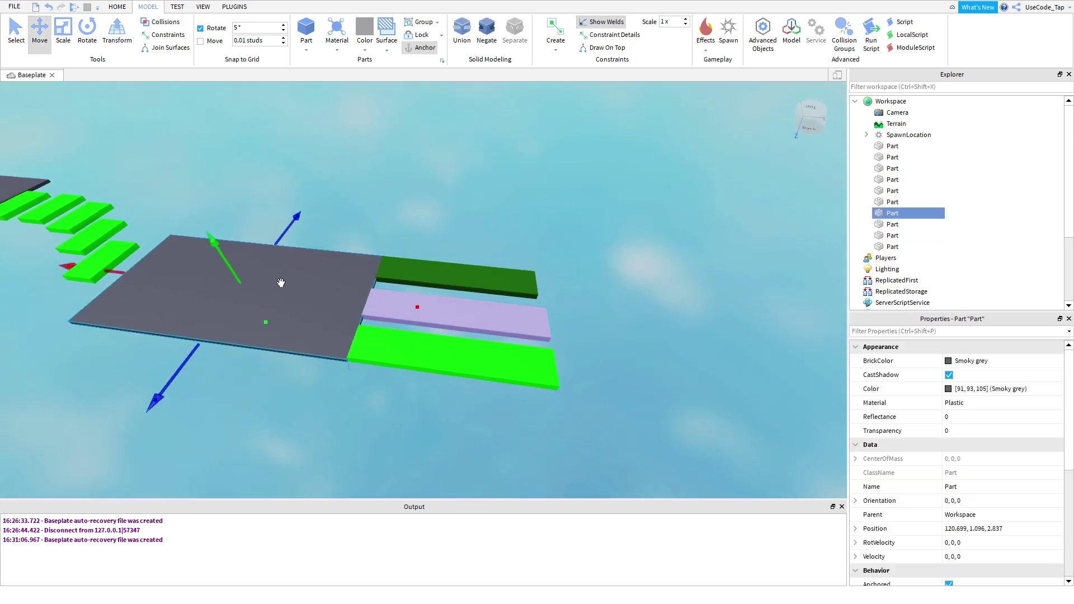
middle_drag(281, 283, 468, 312)
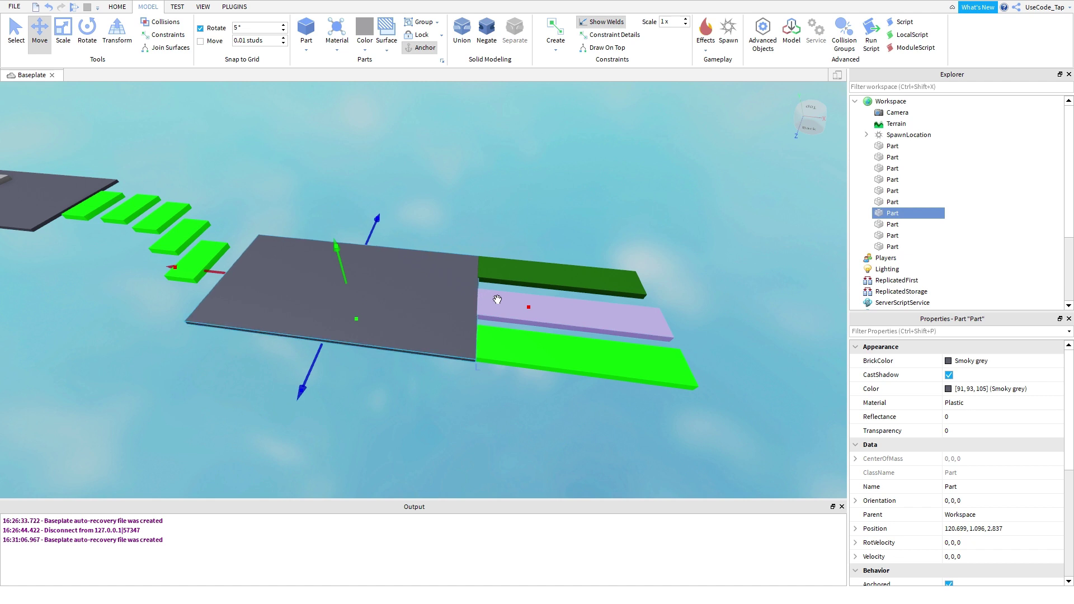
drag(490, 300, 705, 350)
key(ctrl+d)
key(d)
click(452, 224)
key(a)
right_drag(452, 224, 546, 251)
click(547, 252)
drag(657, 223, 694, 220)
Lengthen the dark green, violet and lime green platforms until they span the gap to the third slab.
click(444, 221)
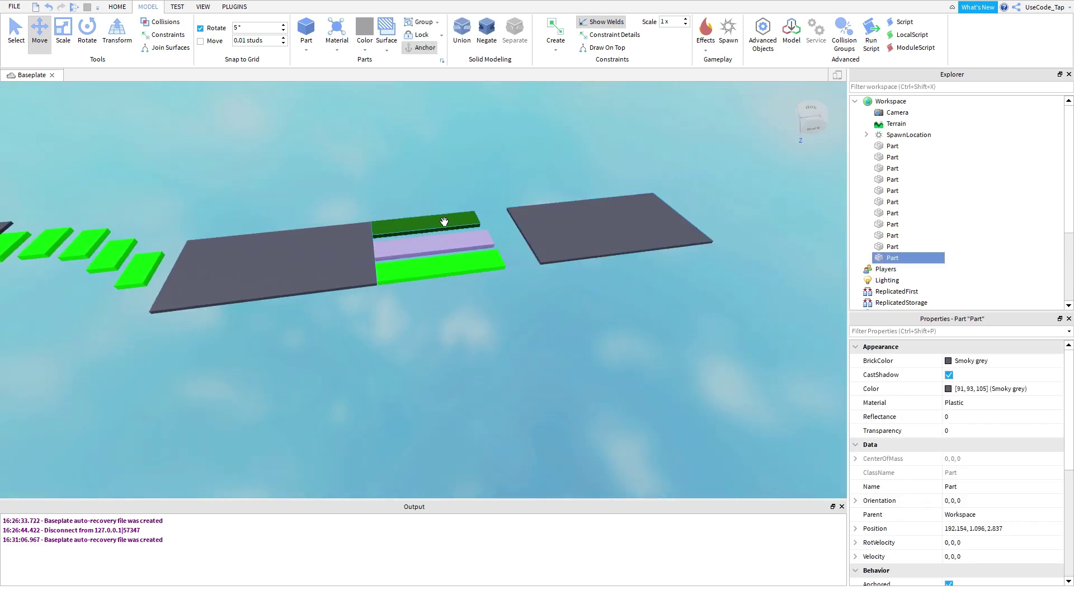
right_drag(444, 221, 533, 234)
key(ctrl+3)
key(d)
drag(513, 227, 568, 274)
click(497, 249)
click(497, 249)
click(515, 267)
key(d)
Try duplicating the third slab in place, and undo the duplication.
click(582, 261)
right_drag(582, 261, 576, 263)
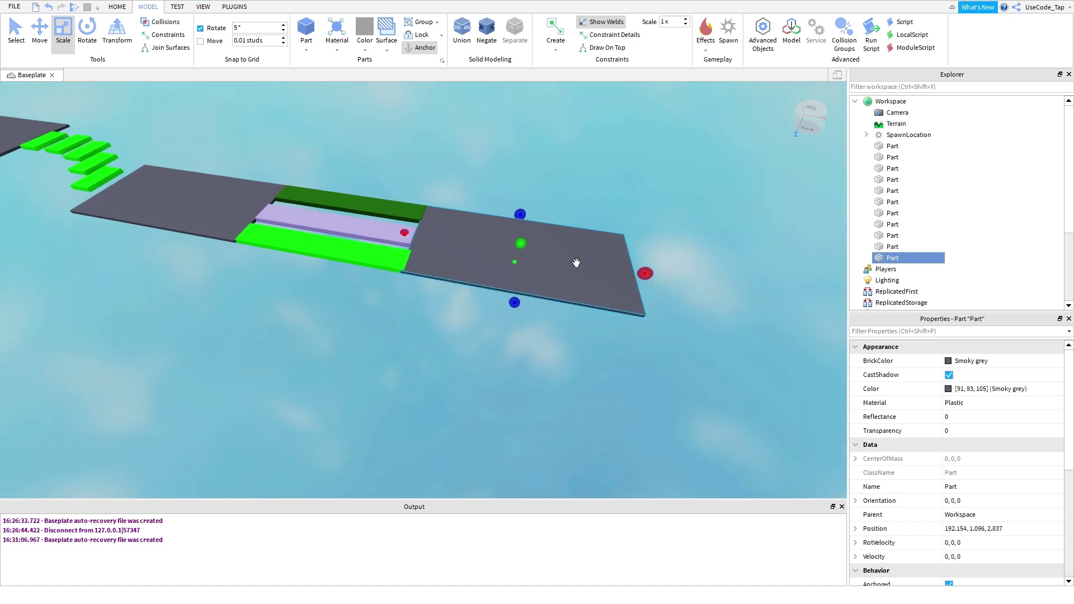
key(ctrl+2)
scroll(579, 253, down, 5)
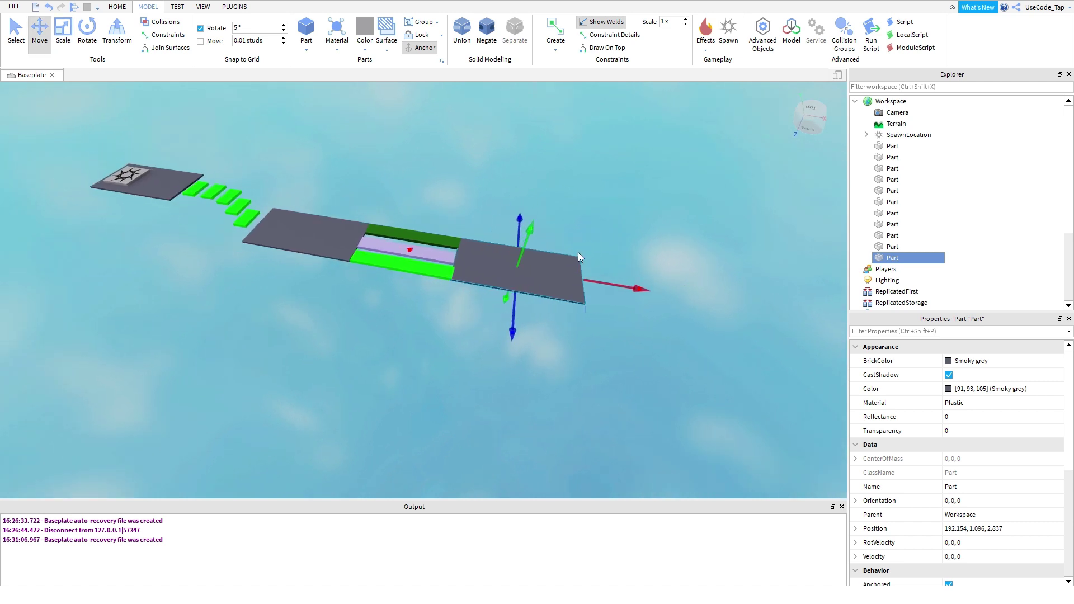
scroll(579, 253, up, 2)
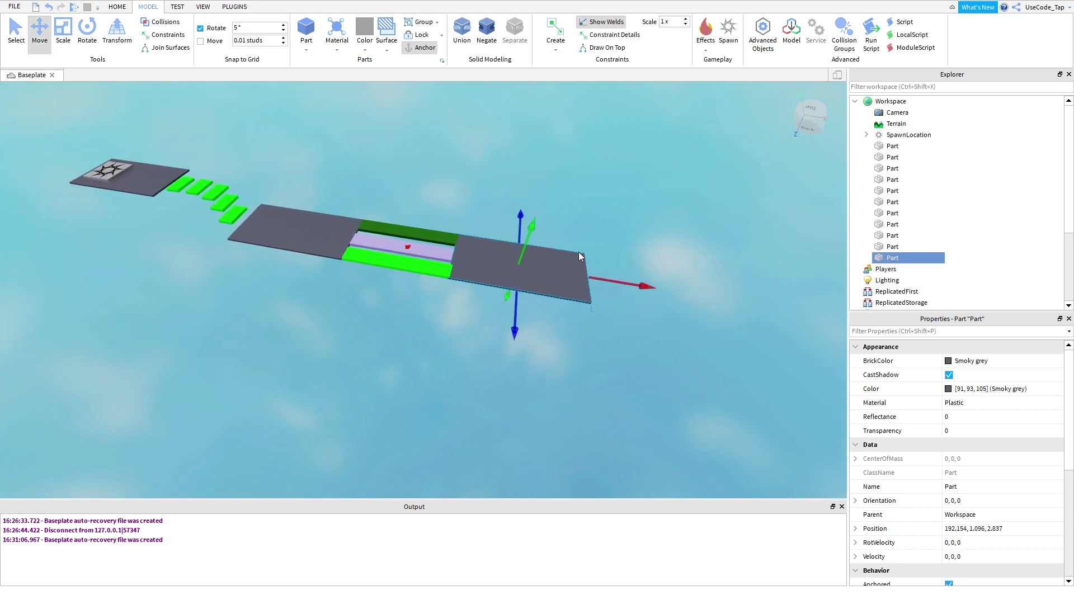
scroll(578, 255, up, 4)
key(ctrl+d)
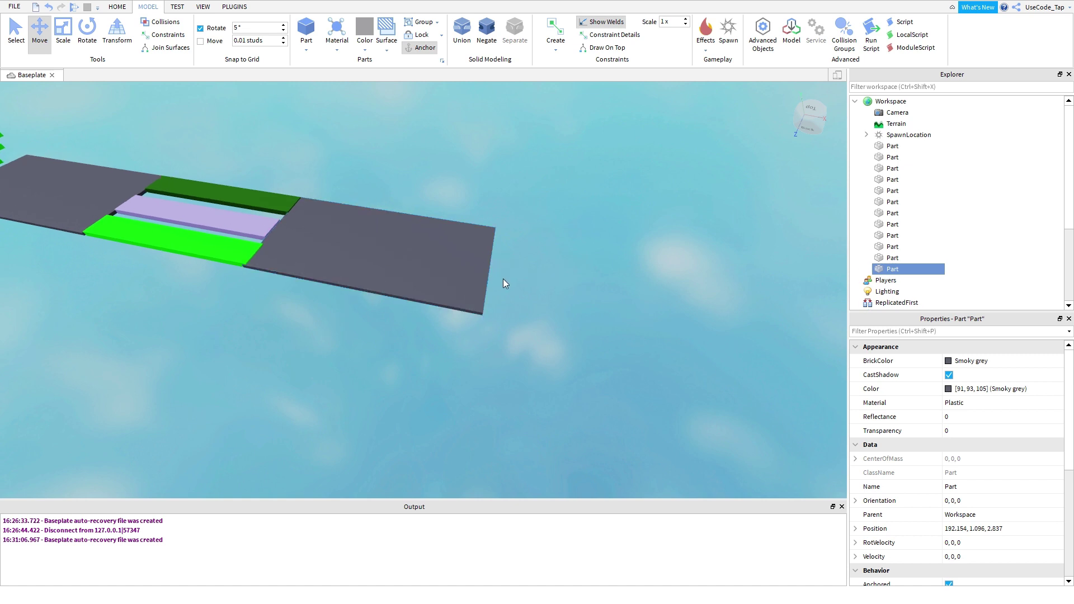
key(ctrl+z)
Shorten the third slab from its far end, bringing its center to about X 188.2.
scroll(454, 250, up, 5)
key(ctrl+3)
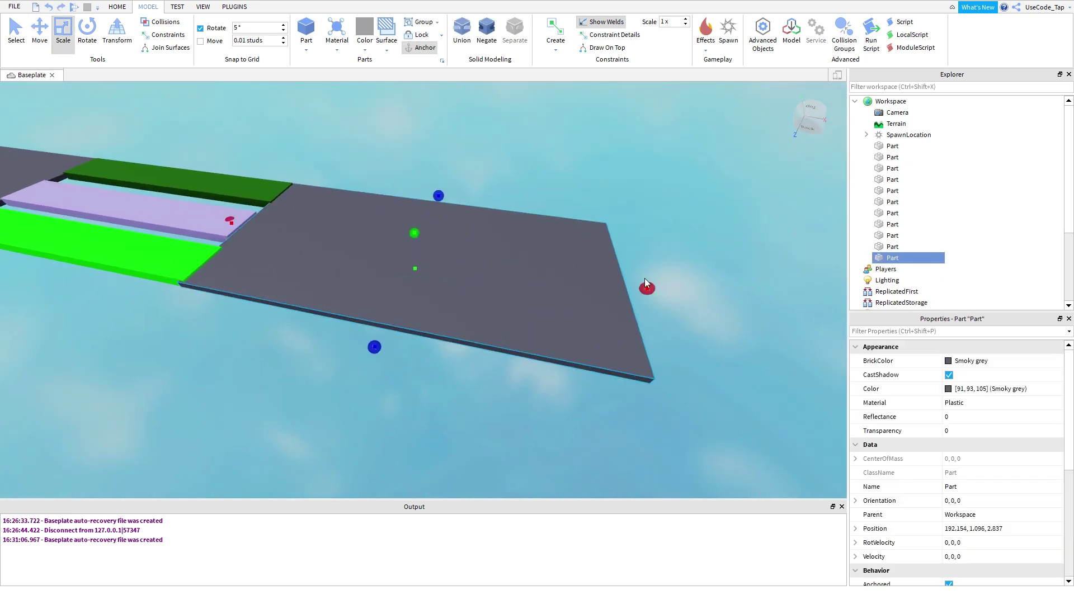
drag(646, 286, 549, 278)
scroll(503, 252, down, 2)
click(519, 242)
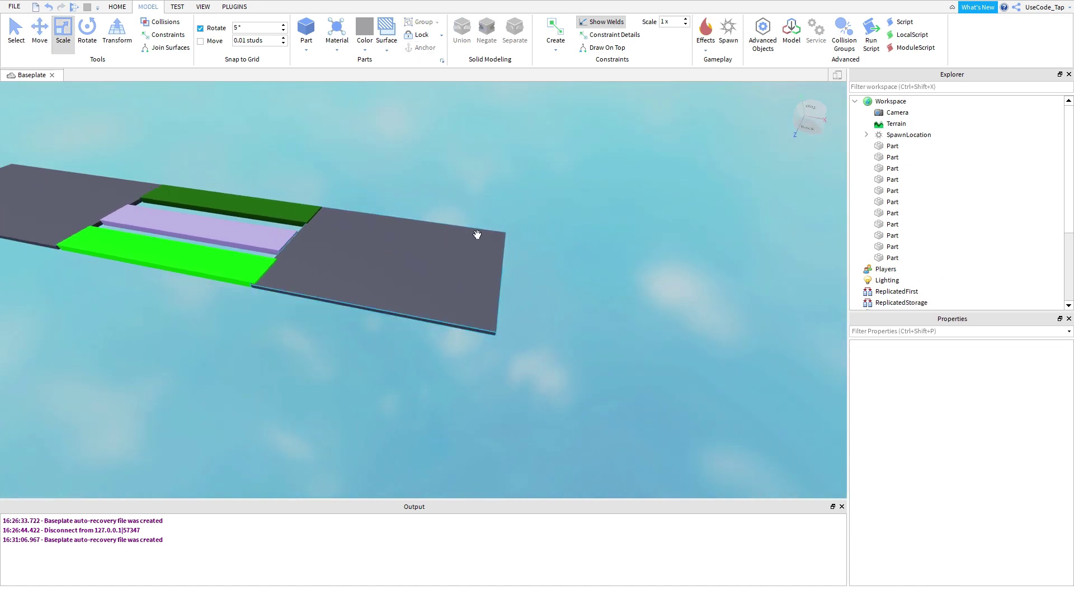
click(478, 234)
key(ctrl+2)
drag(521, 297, 549, 294)
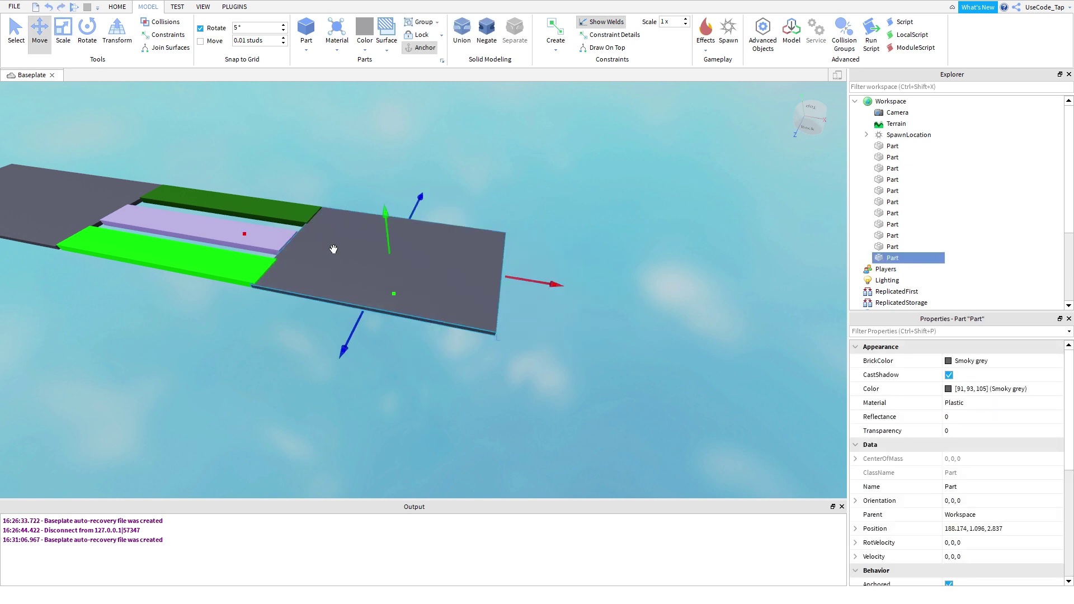
Duplicate the last green stepping platform before the second slab and place the copy beyond the third slab, at about X 208.7.
click(290, 234)
right_drag(291, 234, 428, 269)
click(419, 251)
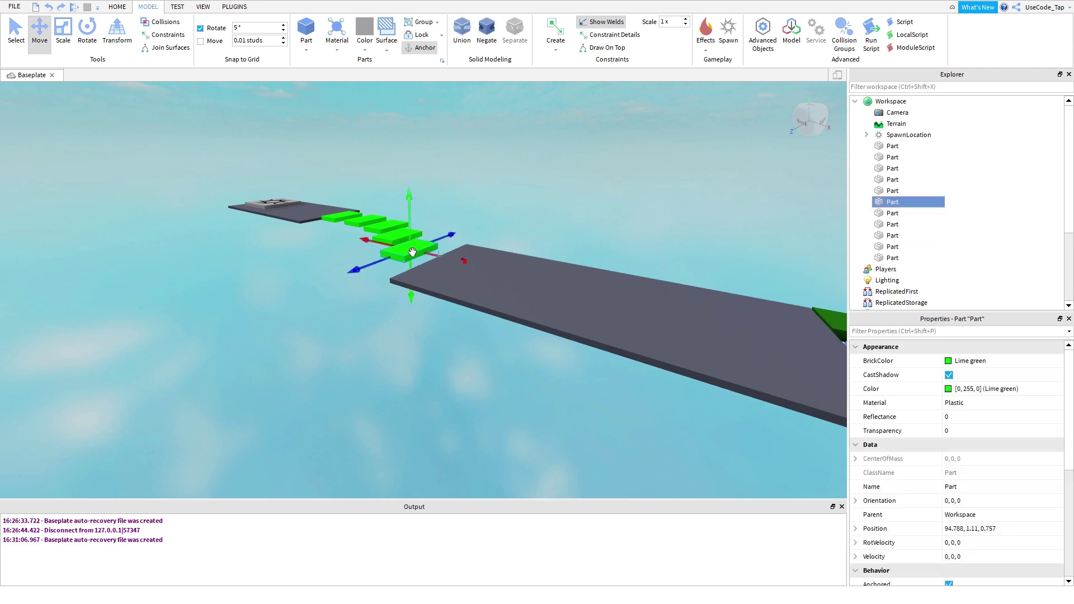
key(ctrl+d)
drag(438, 255, 567, 350)
key(d)
scroll(655, 348, down, 4)
right_drag(567, 350, 565, 321)
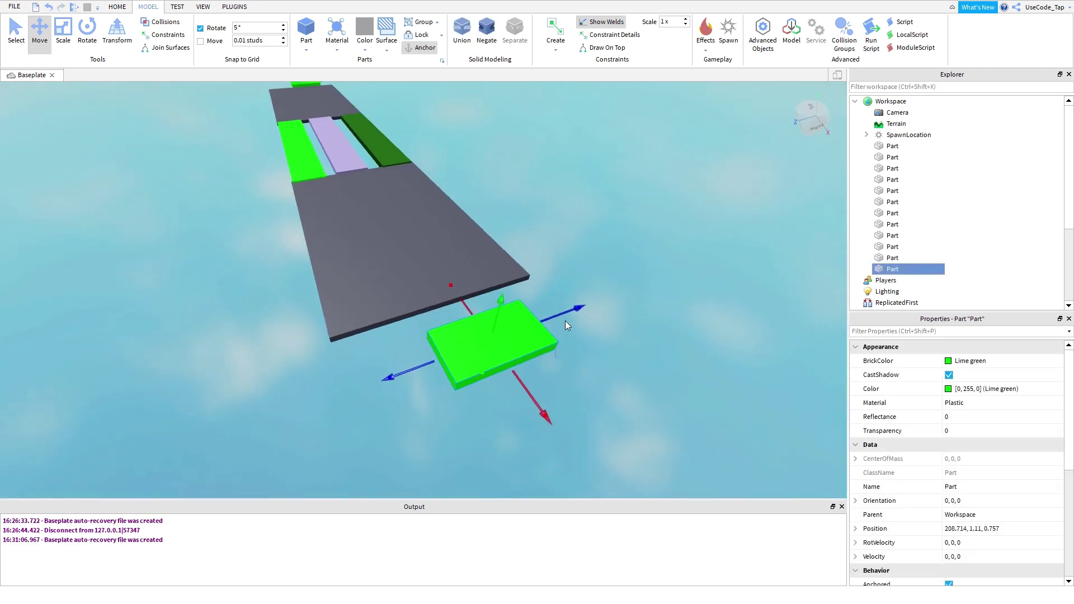
Try shifting the new green platform sideways along the third slab's end, and undo the shift.
click(565, 321)
drag(525, 323, 573, 313)
key(ctrl+z)
scroll(530, 323, down, 3)
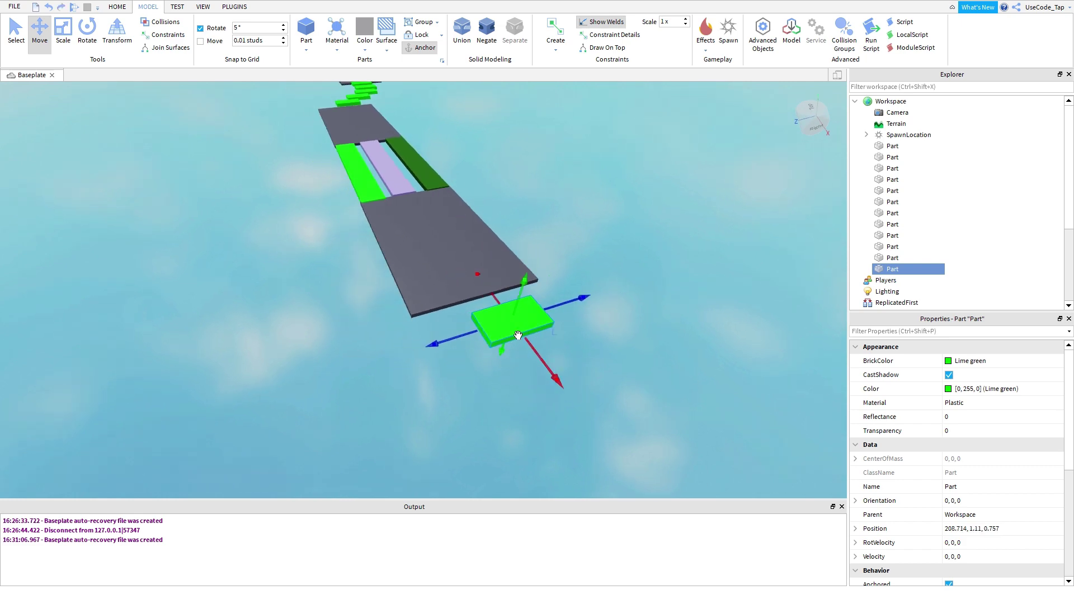
Move the new green platform to about Z 6.5, and scale it to the third slab's full width, flush with its end.
right_drag(530, 324, 542, 331)
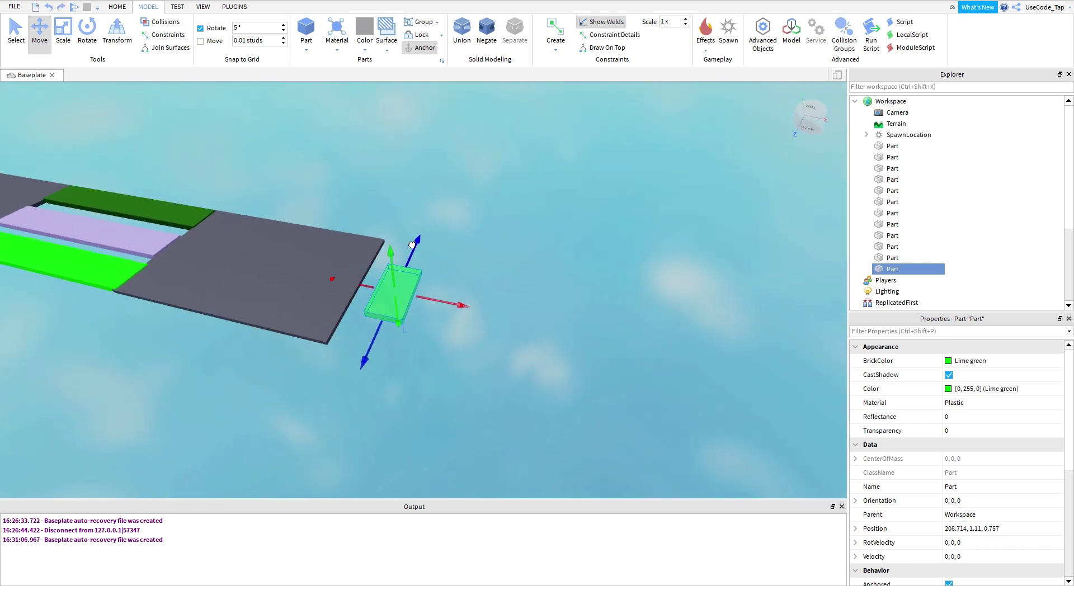
drag(412, 245, 404, 262)
right_drag(536, 240, 448, 260)
key(ctrl+3)
drag(383, 288, 336, 289)
drag(448, 244, 445, 230)
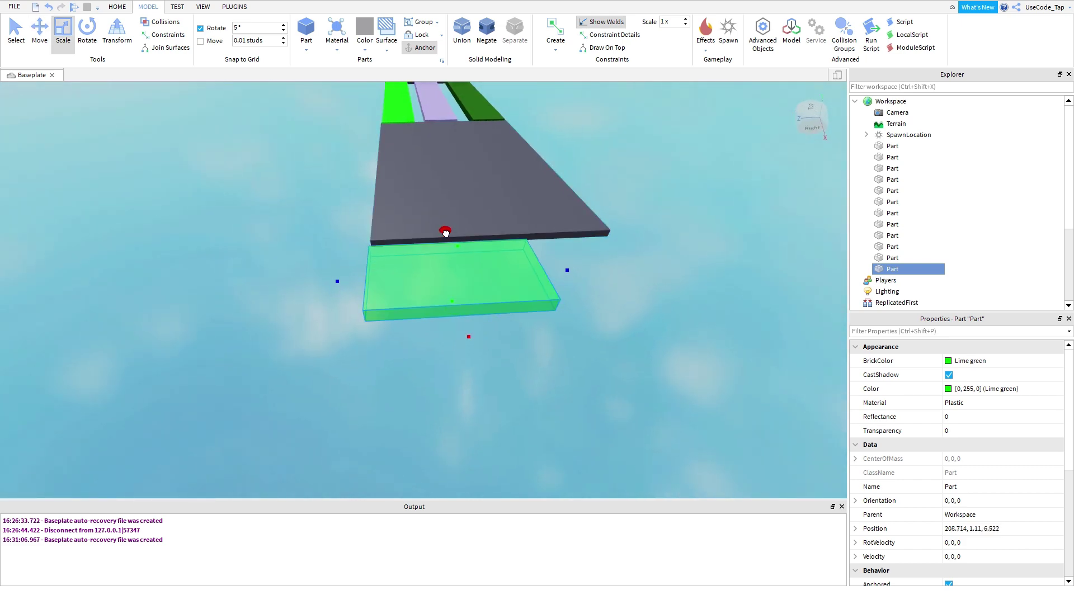
drag(557, 263, 646, 261)
drag(487, 227, 486, 225)
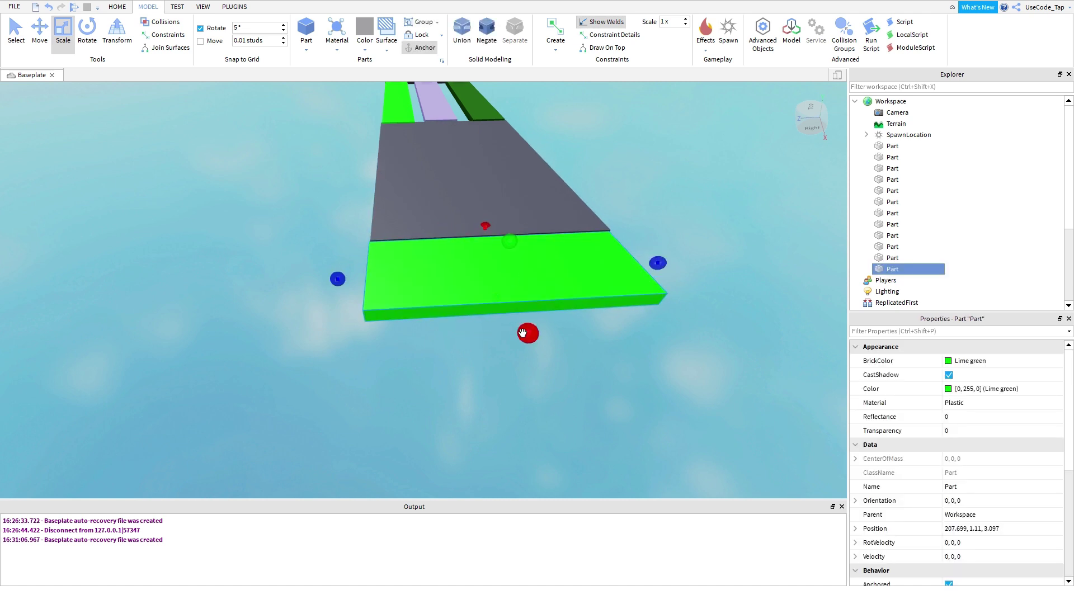
Extend the green platform away from the third slab to a center of about X 217.8, and duplicate it.
scroll(528, 347, down, 3)
drag(528, 333, 646, 439)
right_drag(646, 439, 643, 412)
key(ctrl+d)
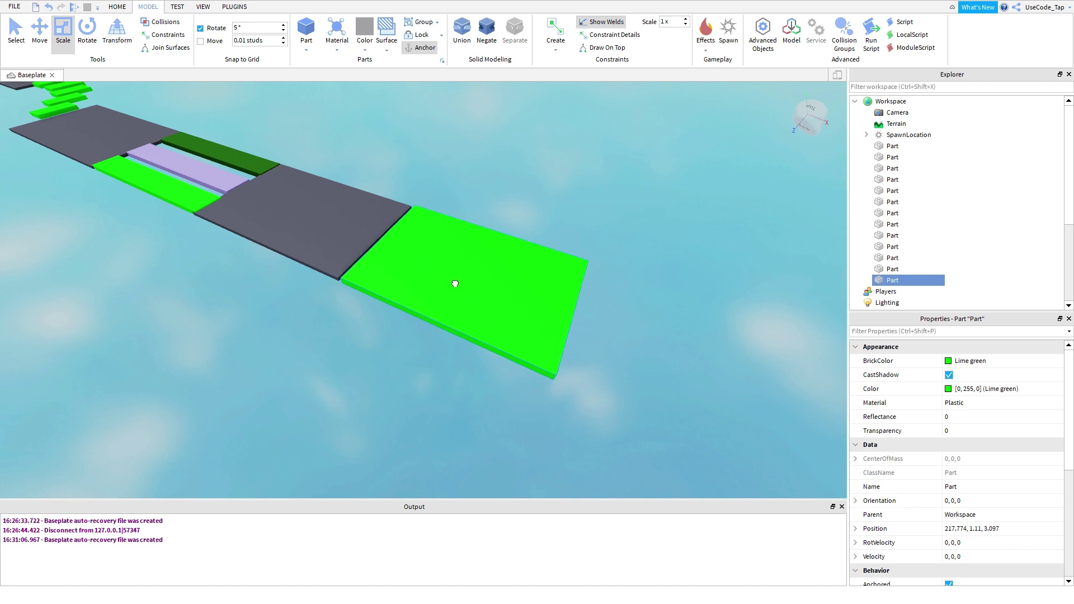
Place the duplicate on top of the green platform and shrink it to a narrow full-width bar near the third slab, at about X 207.7, Z 3.1.
drag(470, 293, 527, 309)
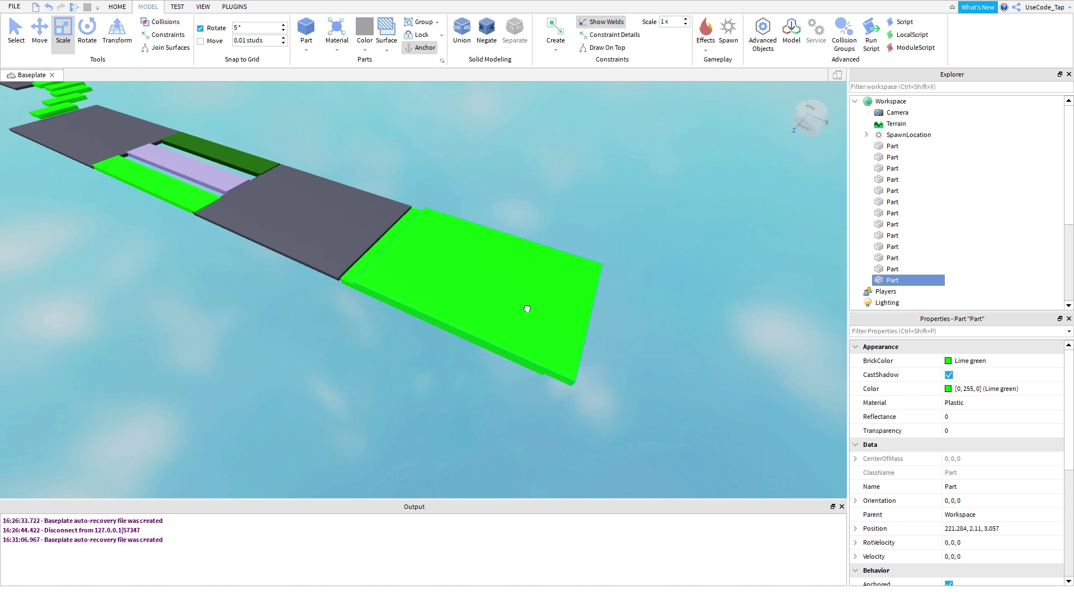
click(594, 318)
click(586, 317)
drag(606, 319, 416, 265)
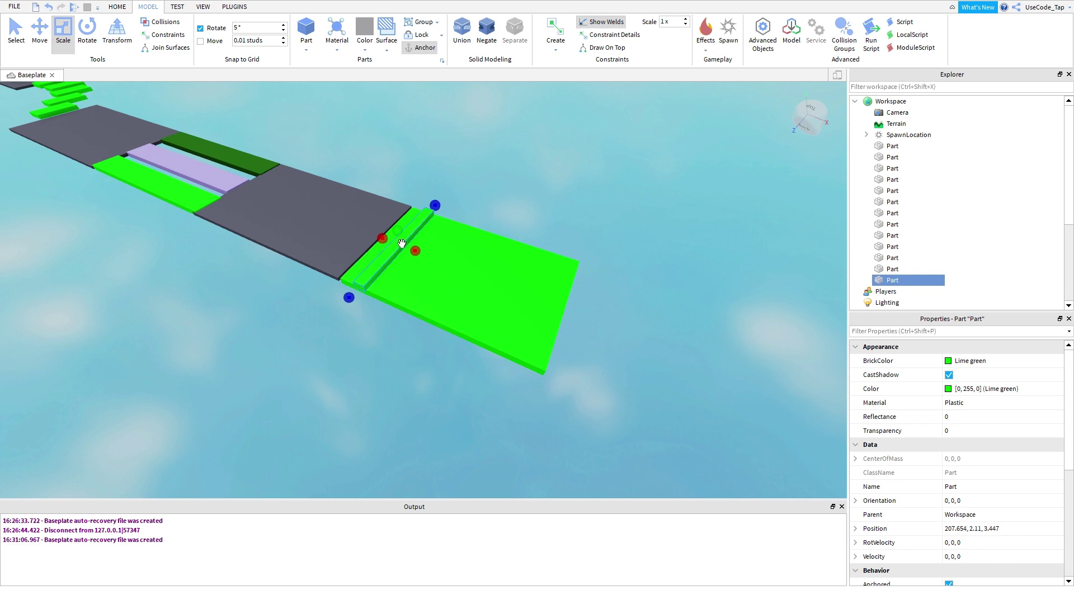
right_drag(403, 244, 404, 241)
key(ctrl+2)
drag(585, 274, 588, 275)
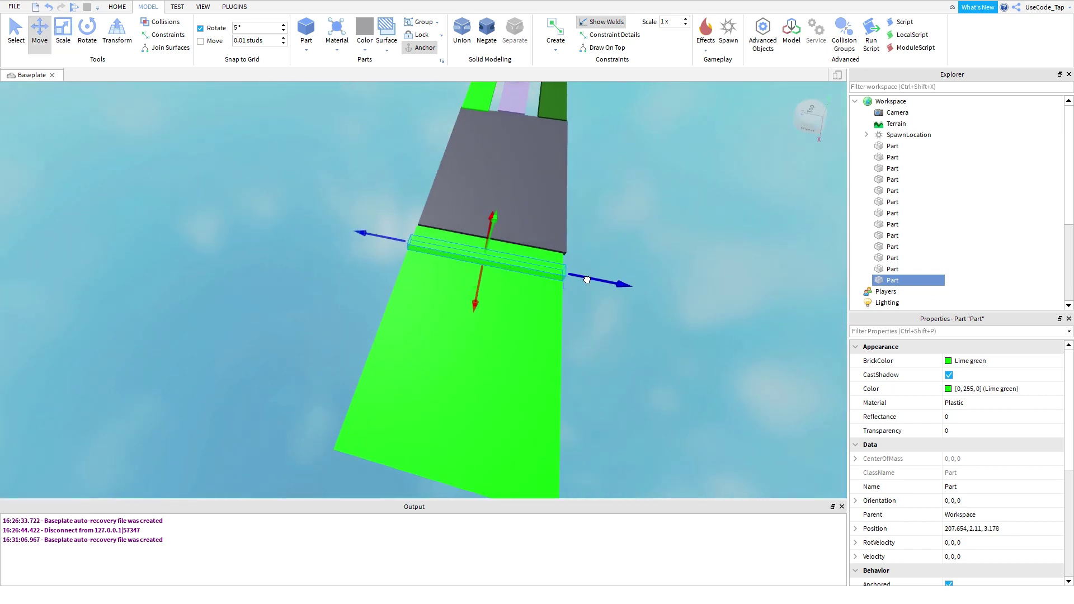
Color the narrow bar on the green platform Bright red.
click(970, 360)
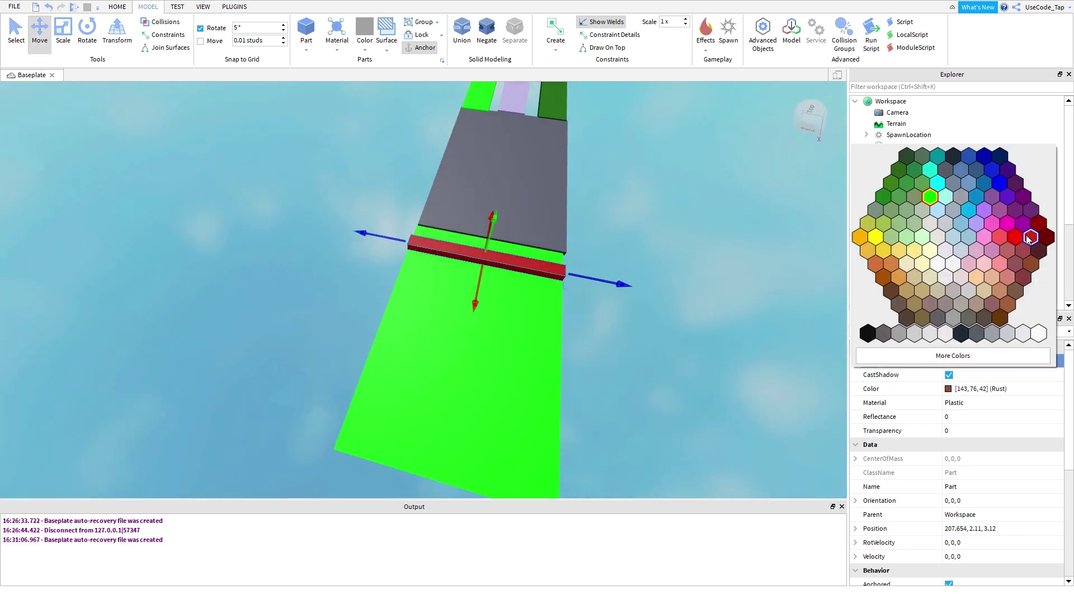
click(1030, 238)
click(670, 268)
right_drag(670, 268, 670, 267)
scroll(426, 322, down, 3)
click(426, 322)
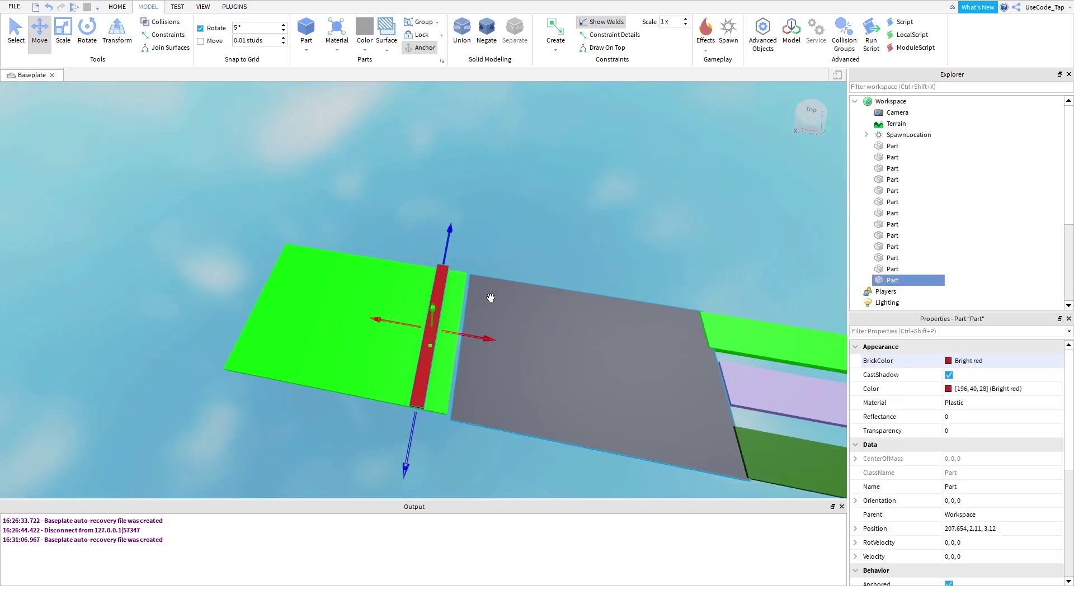
right_drag(491, 297, 491, 297)
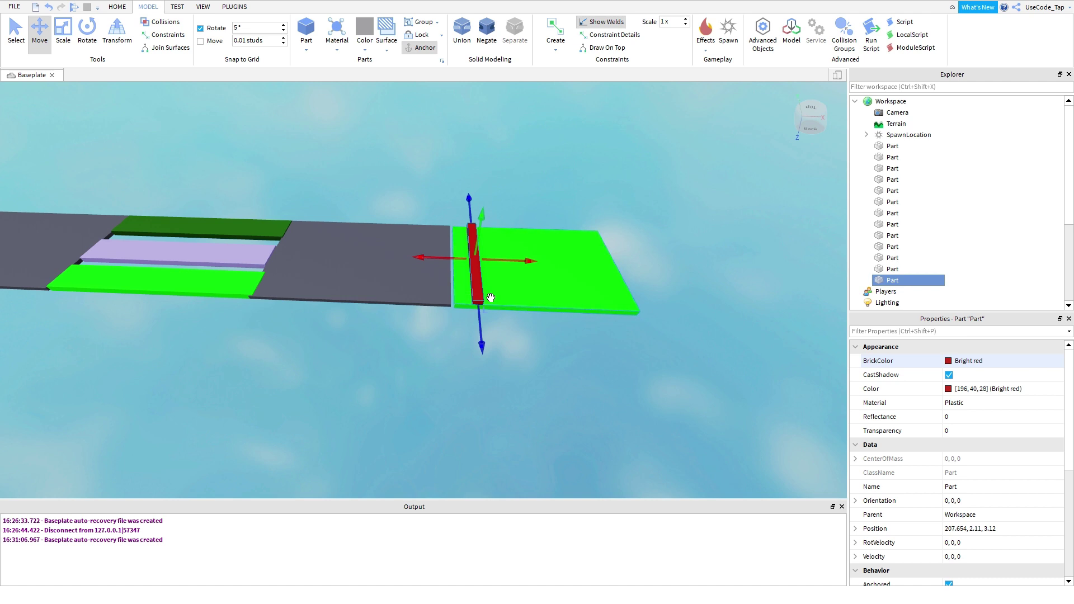
scroll(520, 275, up, 3)
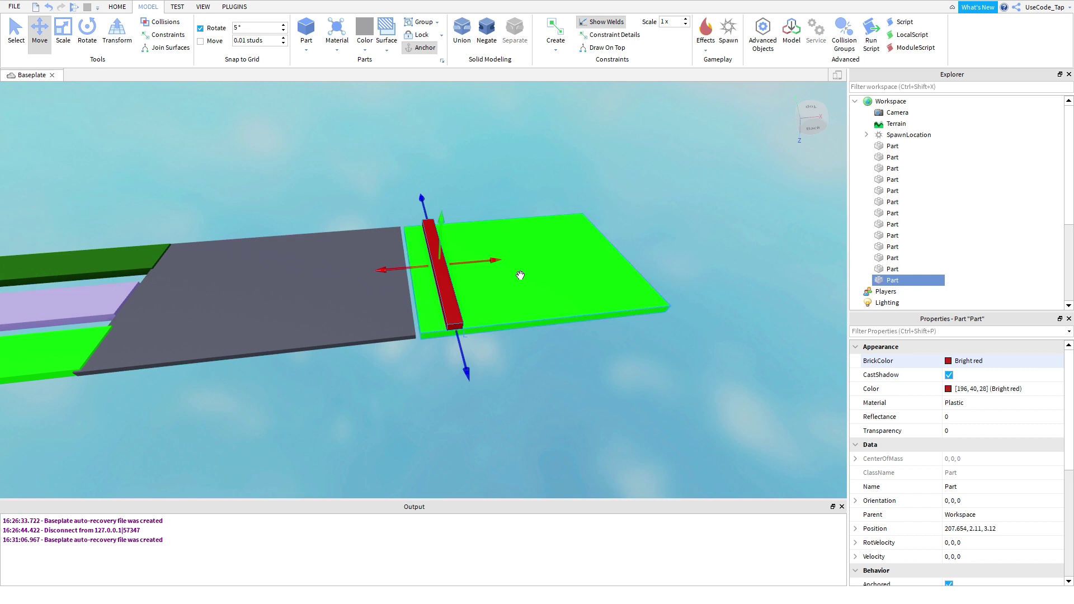
key(w)
key(s)
key(d)
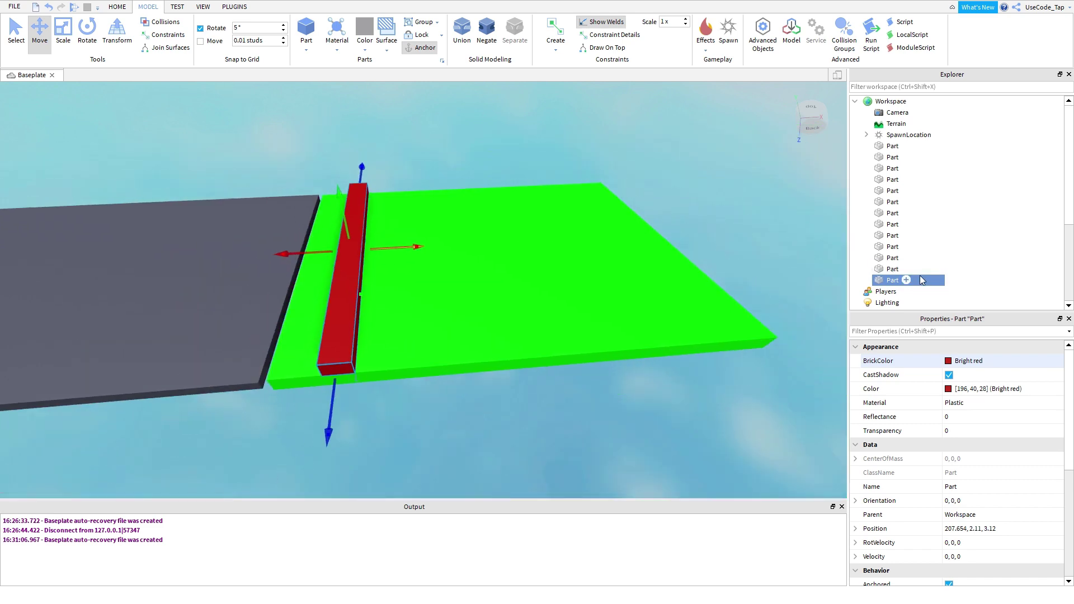
click(906, 280)
text(sc)
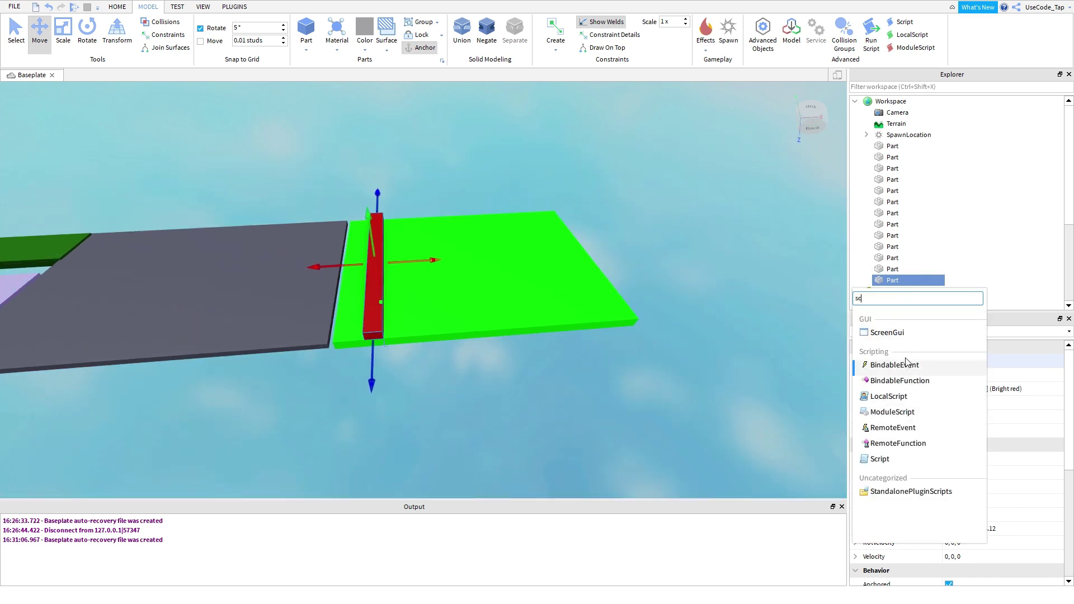
click(887, 465)
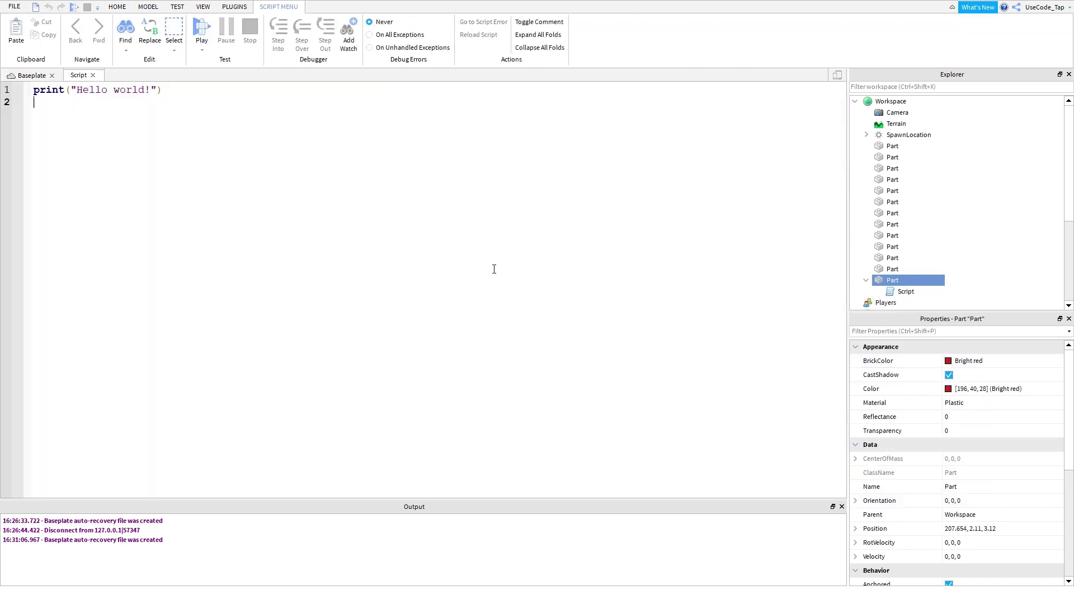
key(ctrl+a)
key(BackSpace)
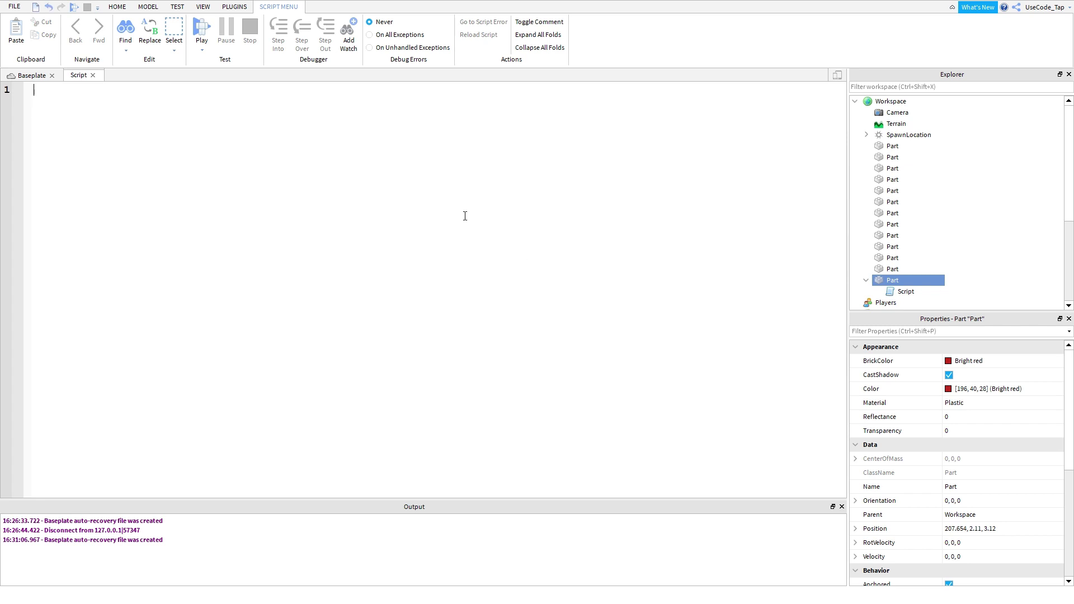
click(93, 75)
click(888, 303)
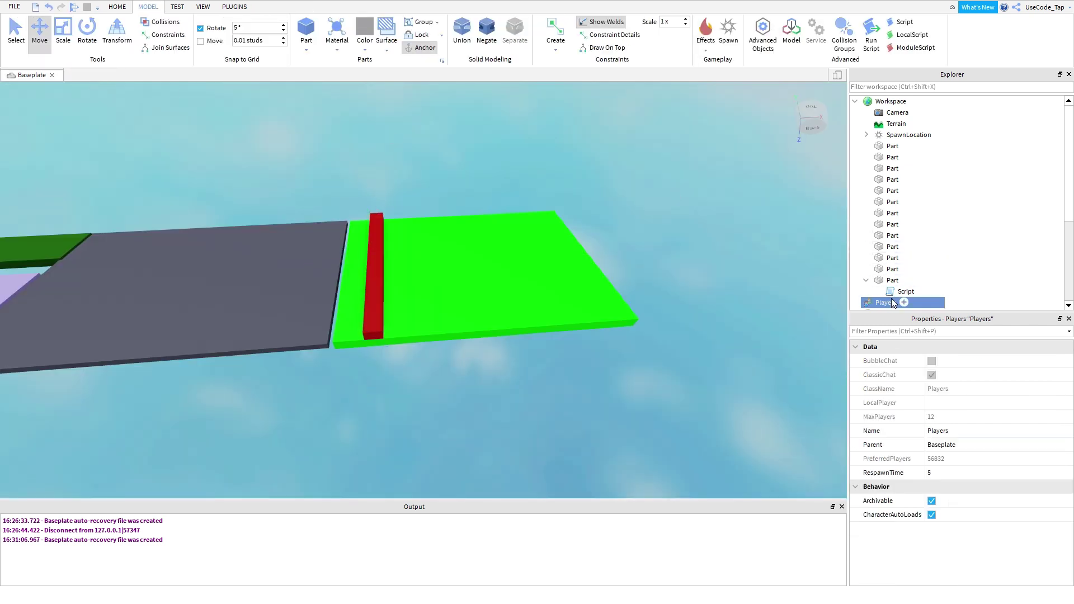
click(906, 292)
key(Delete)
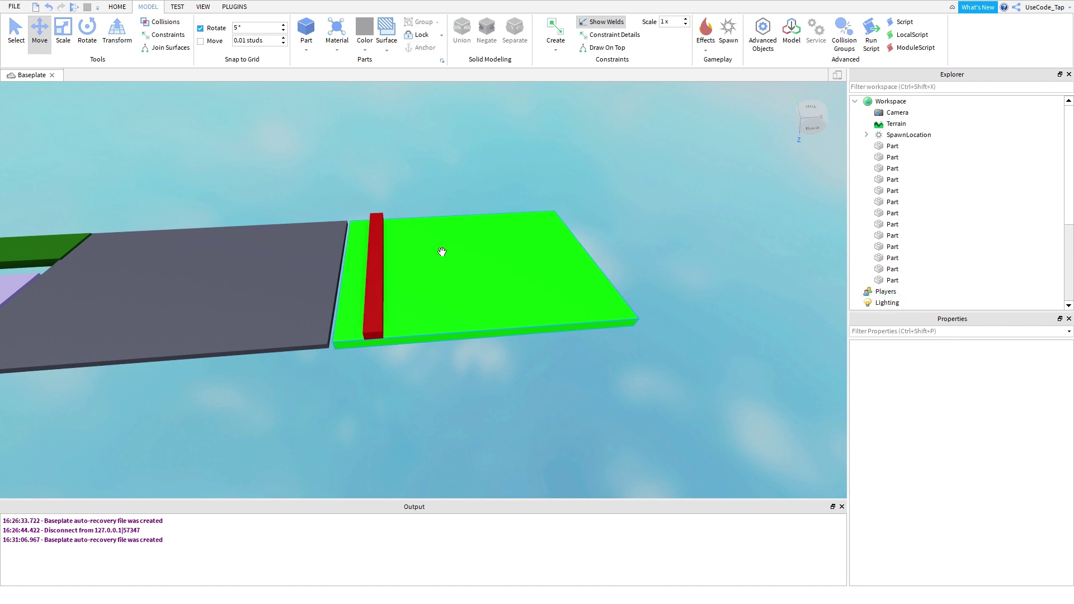
Insert a Script object inside the red bar part.
click(441, 253)
scroll(449, 206, up, 2)
scroll(449, 206, up, 4)
click(398, 216)
scroll(398, 216, down, 3)
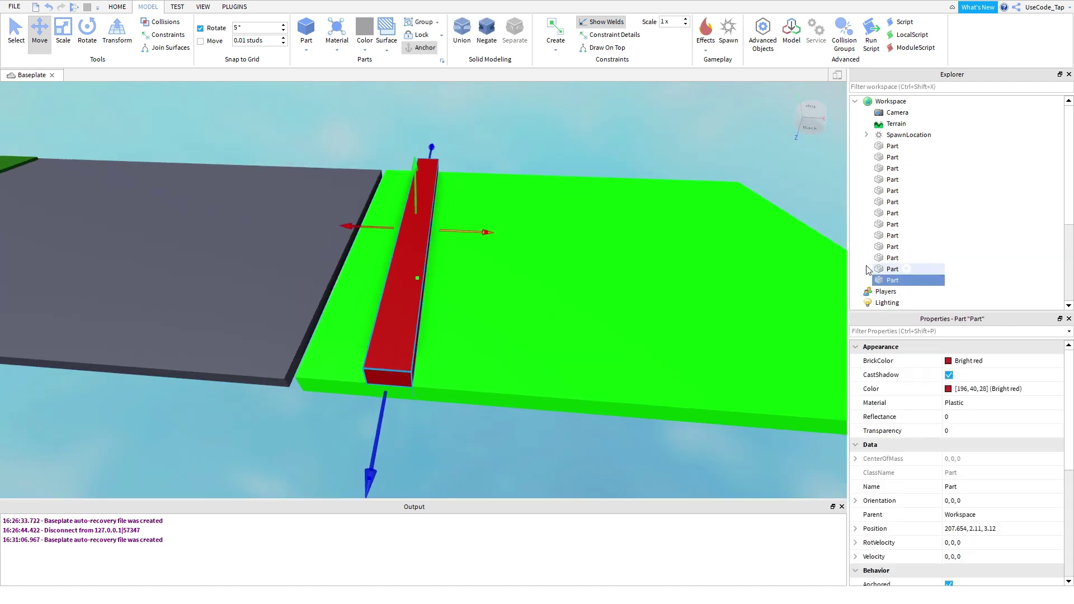
click(905, 280)
text(script)
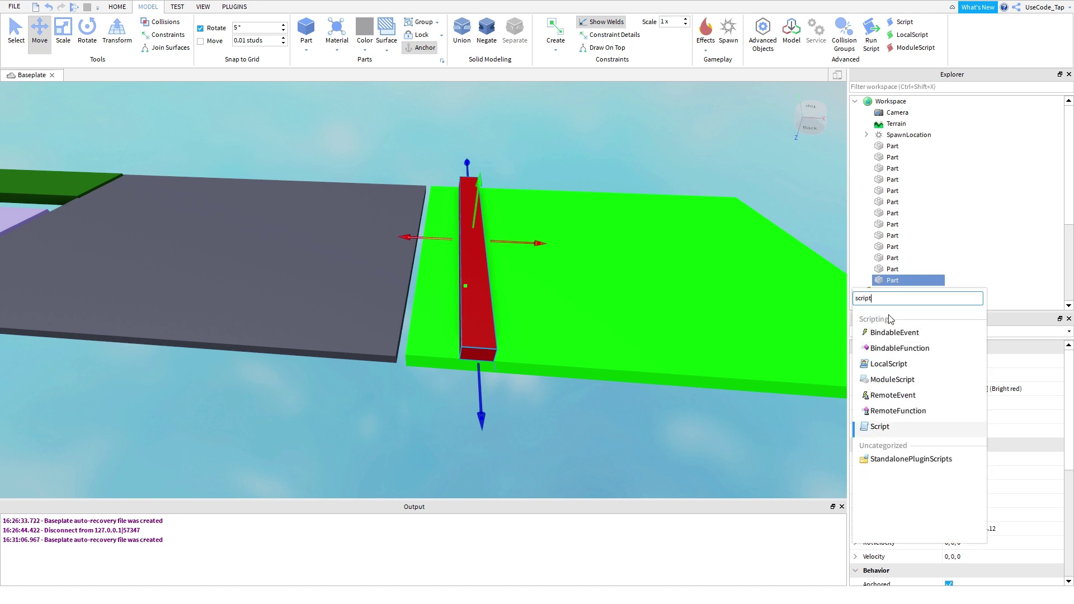
key(Return)
Clear the default Hello world line from the red bar's script.
click(897, 291)
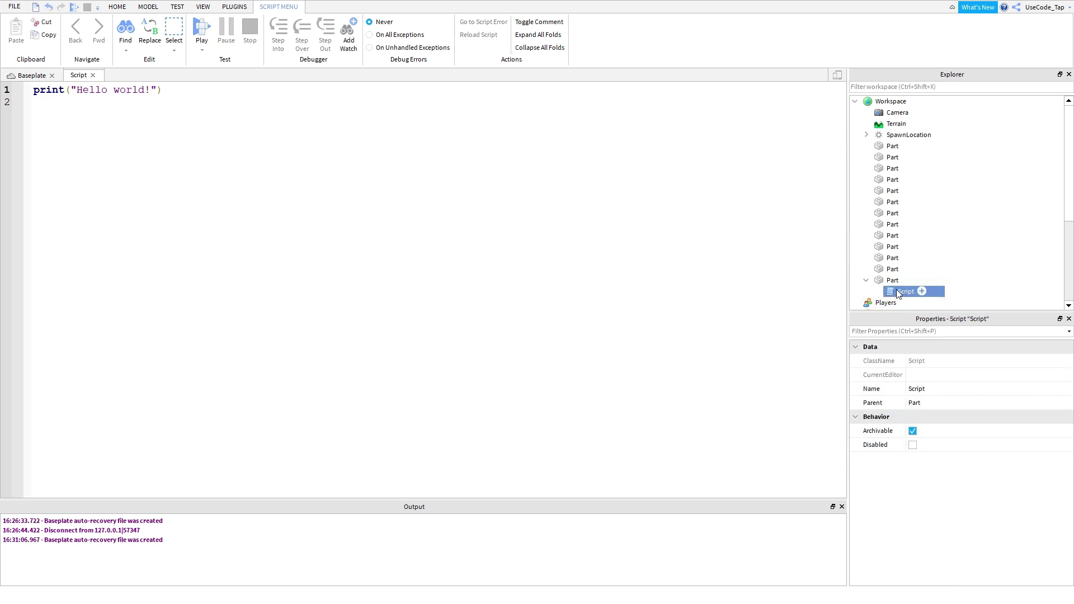
click(880, 283)
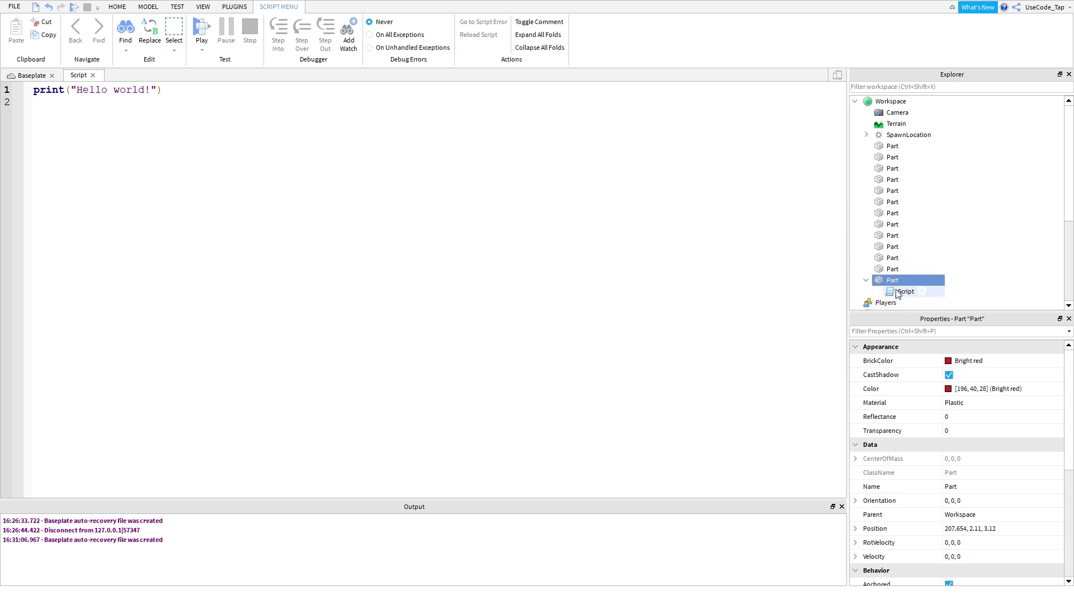
click(898, 292)
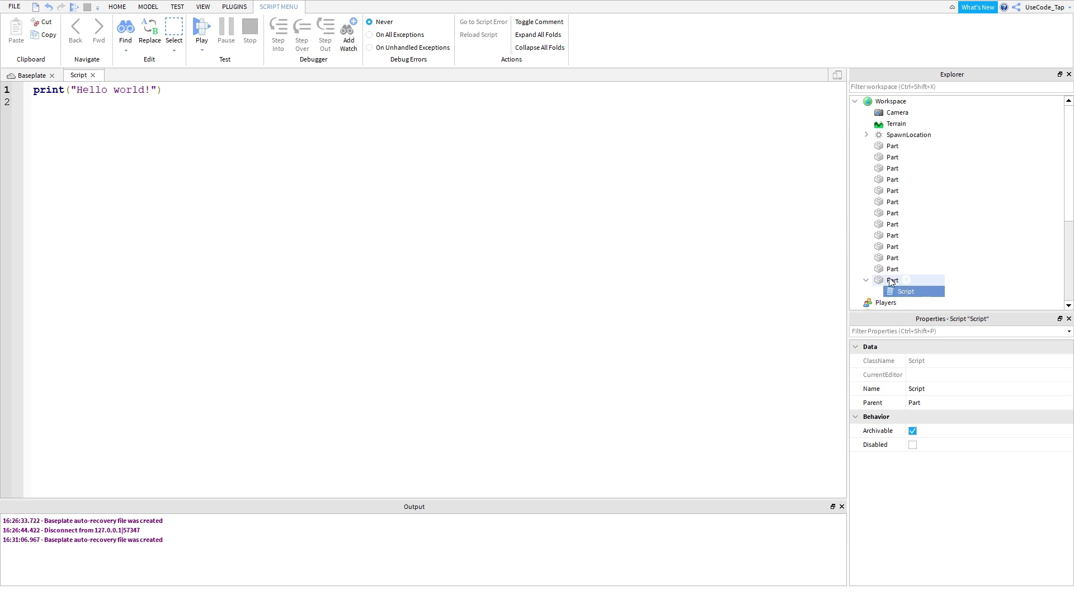
click(894, 280)
click(671, 255)
key(ctrl+a)
key(BackSpace)
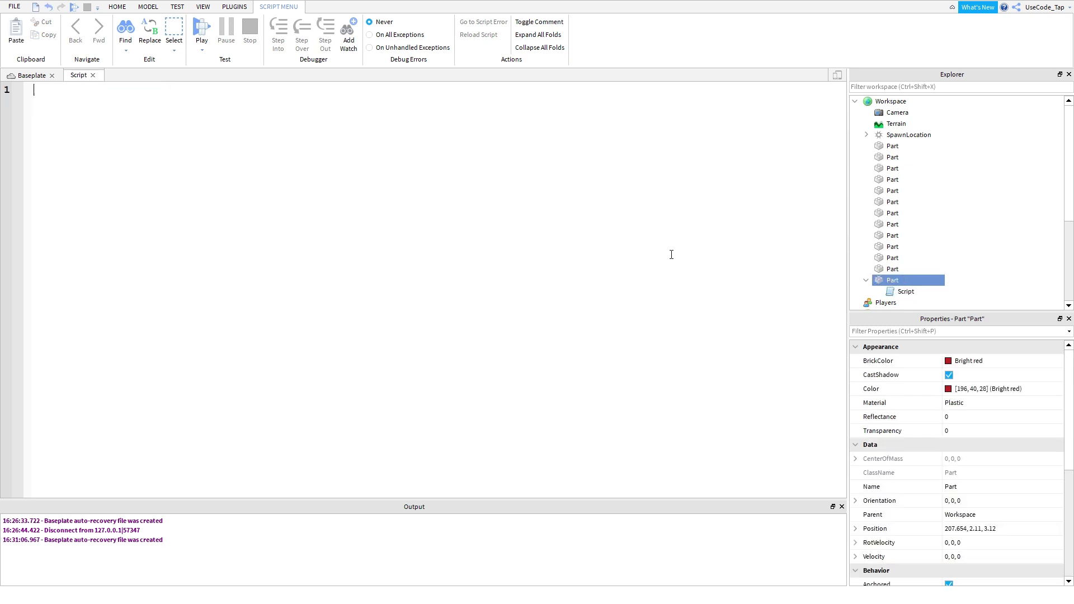
Write a touch handler in the script: script.Parent.Touched:Connect(function() with its closing end).
text(script.Parent)
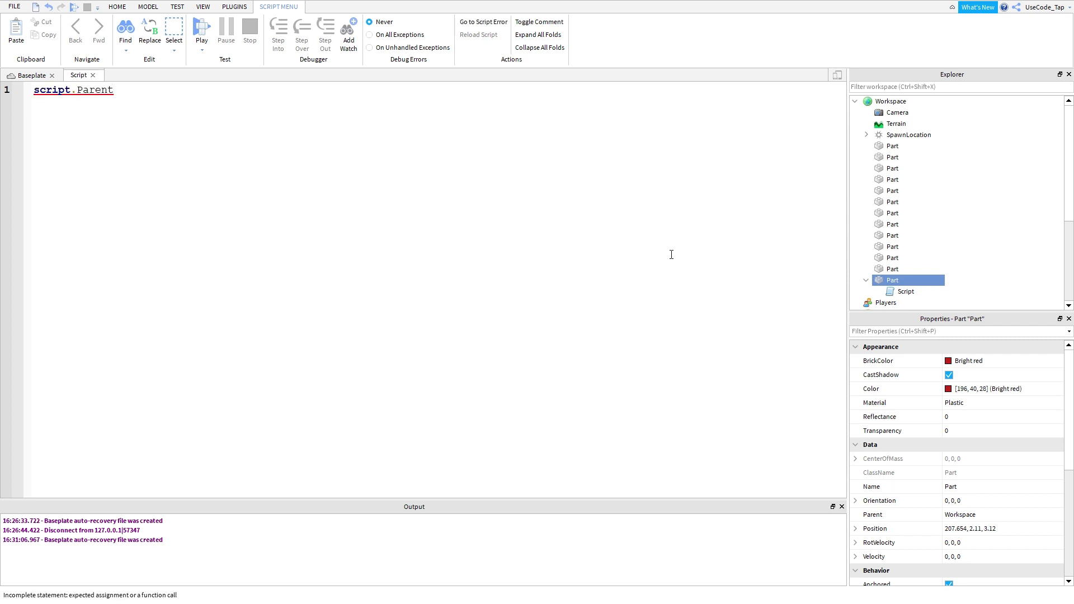
text(.Touch)
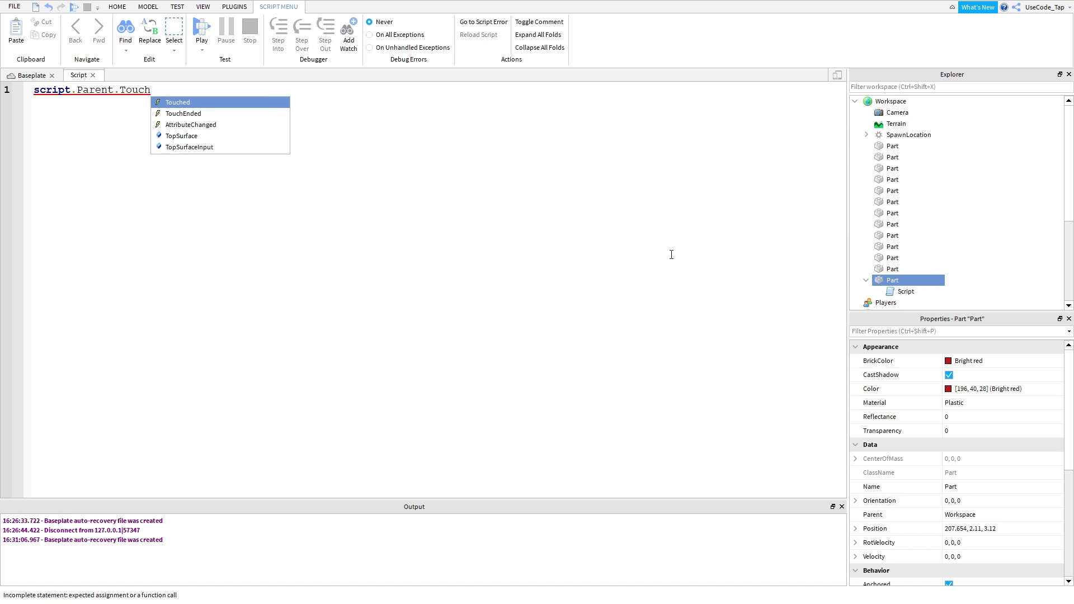
key(Tab)
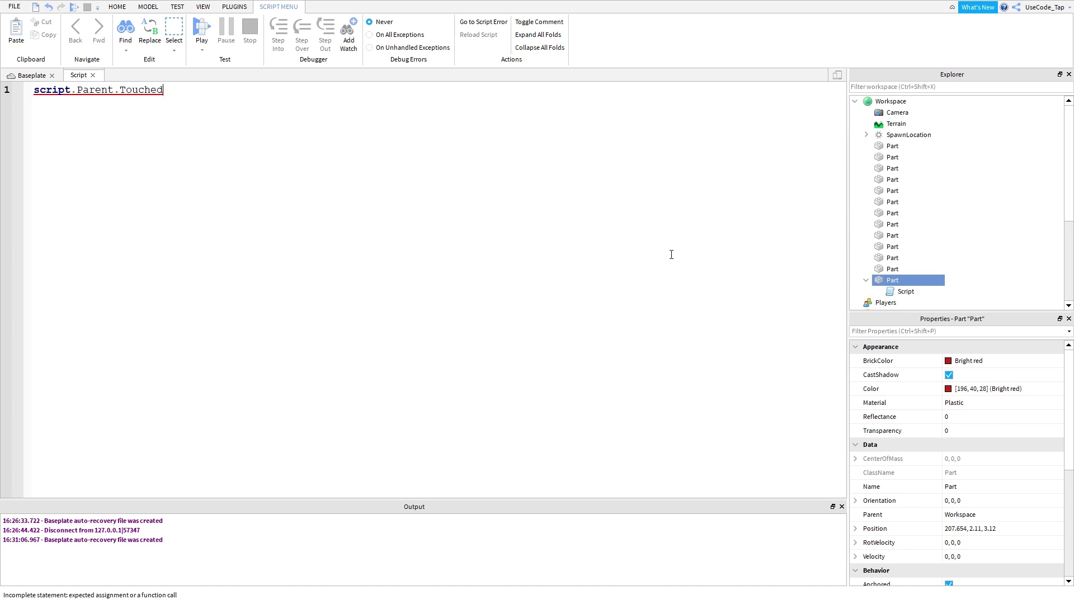
text(:Connect(function()
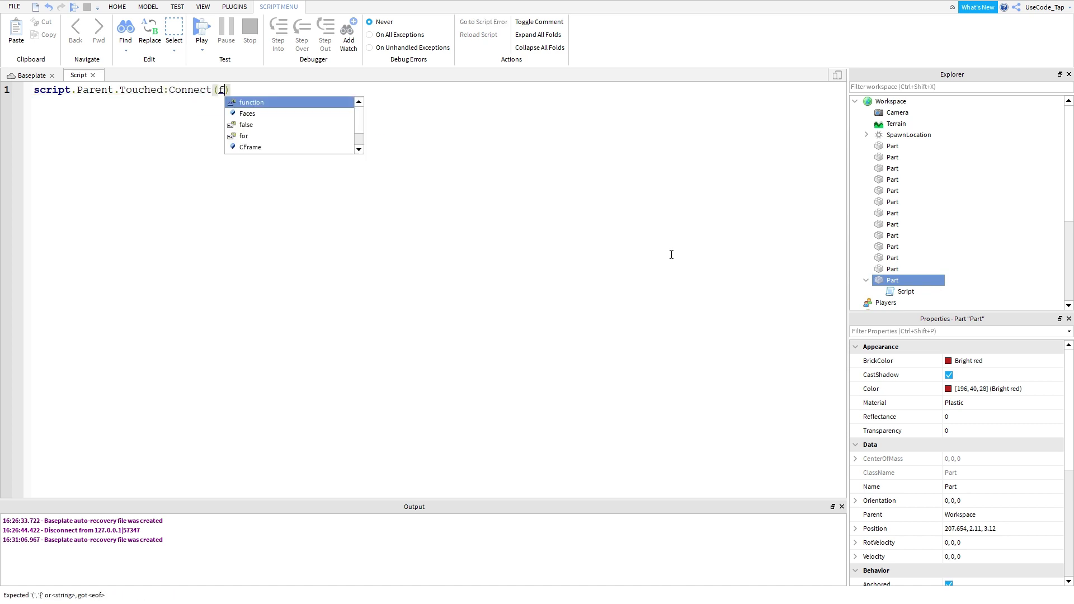
text())
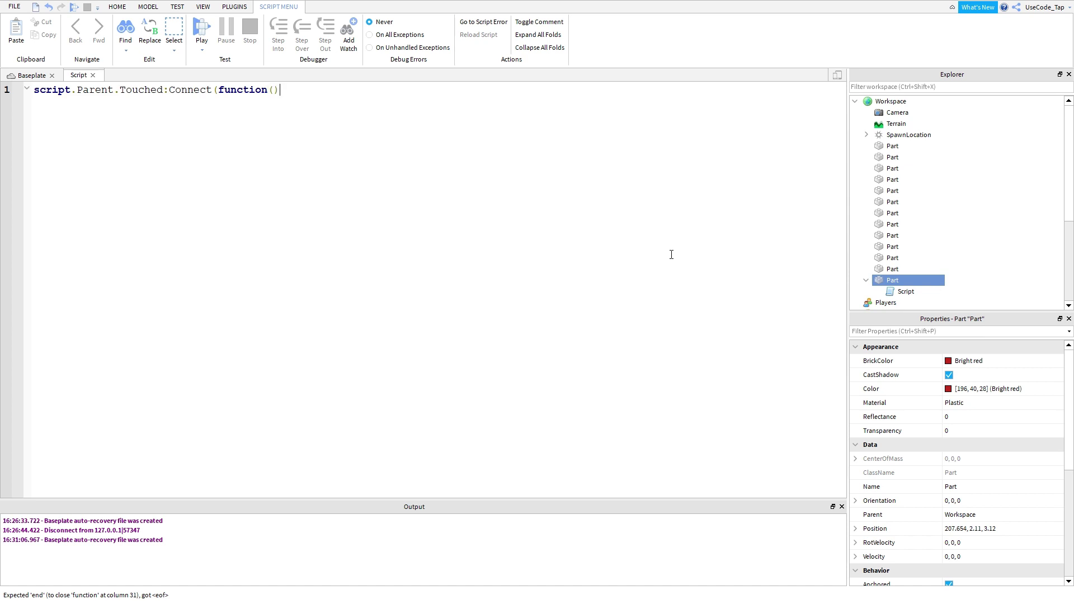
key(Return)
Examine how the script relates to its parent part and how the Touched event connection is written.
click(909, 291)
click(894, 270)
click(892, 279)
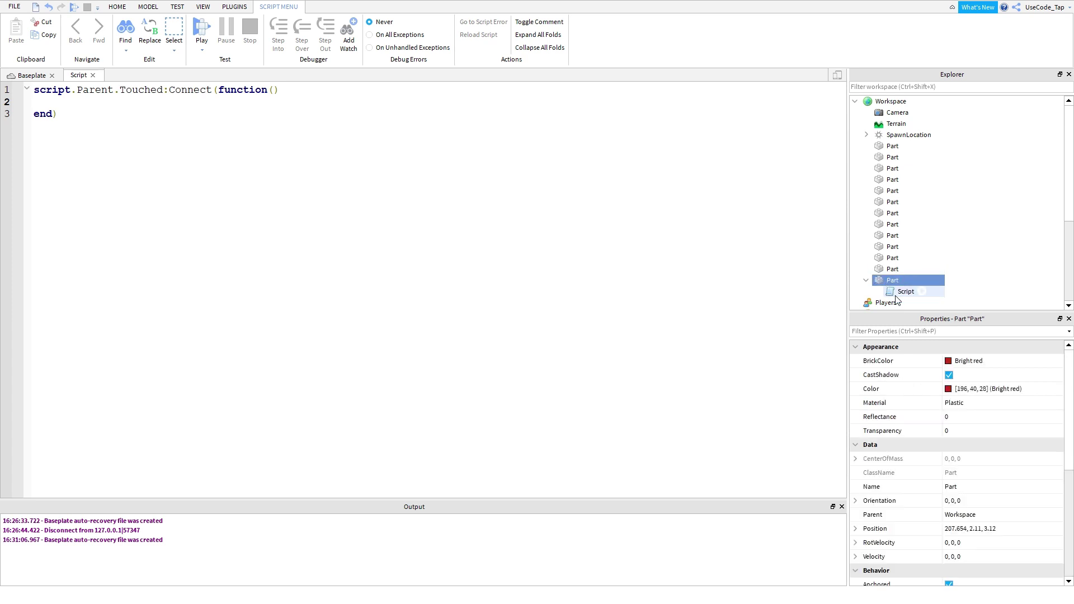
click(145, 90)
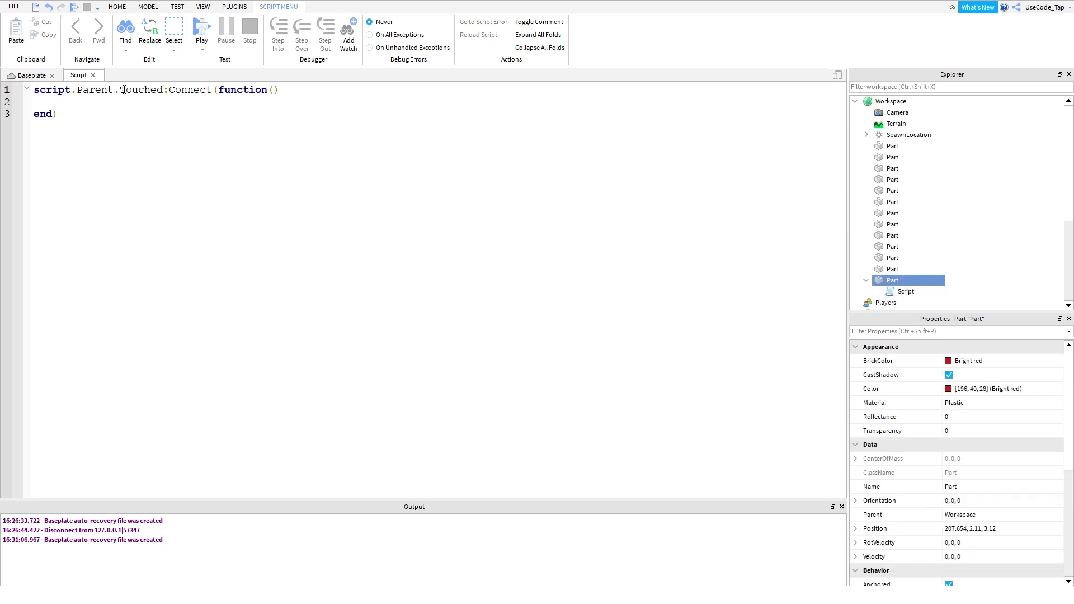
drag(118, 90, 219, 90)
click(133, 90)
click(217, 92)
Give the handler function a hit parameter and add an if block with the condition hit.Parent:FindFirstChild("Humanoid").
text(if)
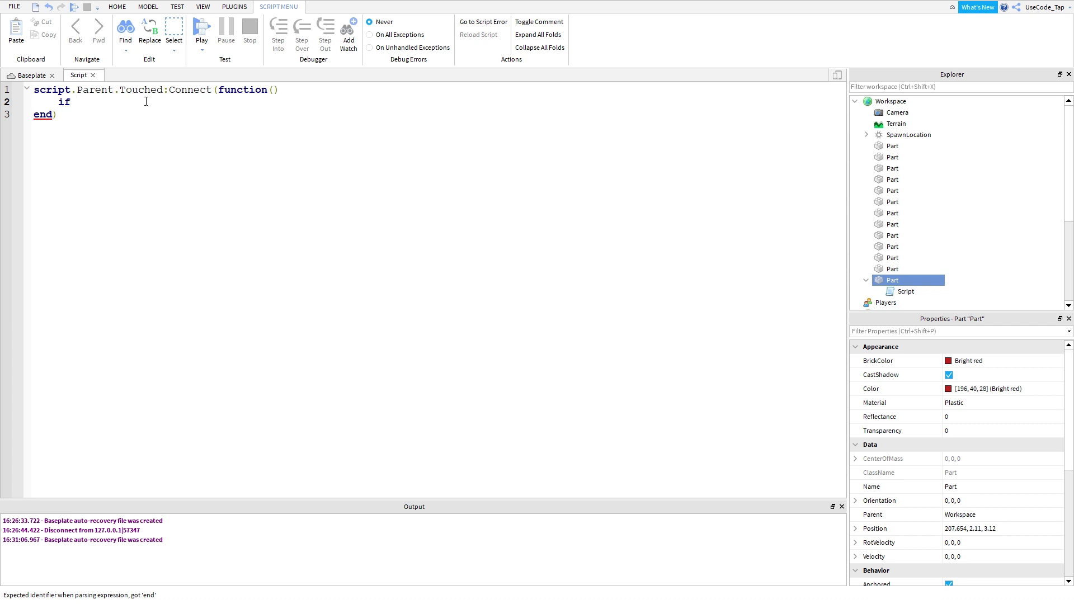
click(274, 90)
text(hit)
double_click(283, 91)
click(146, 107)
text(hit.Paernt)
key(BackSpace)
text(rent:Fin)
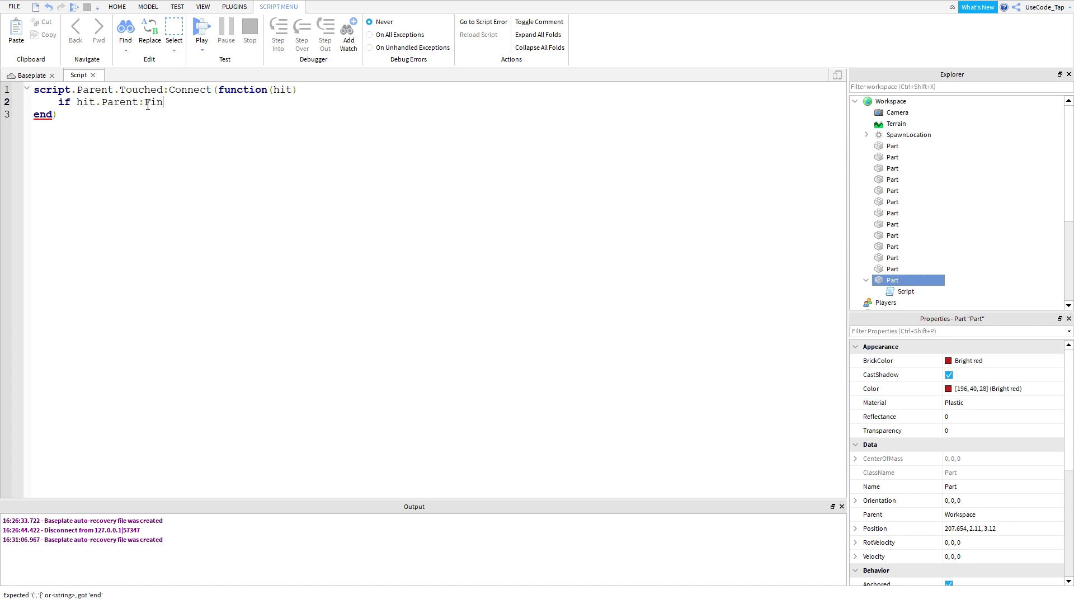
text(dFirstChild("Hum)
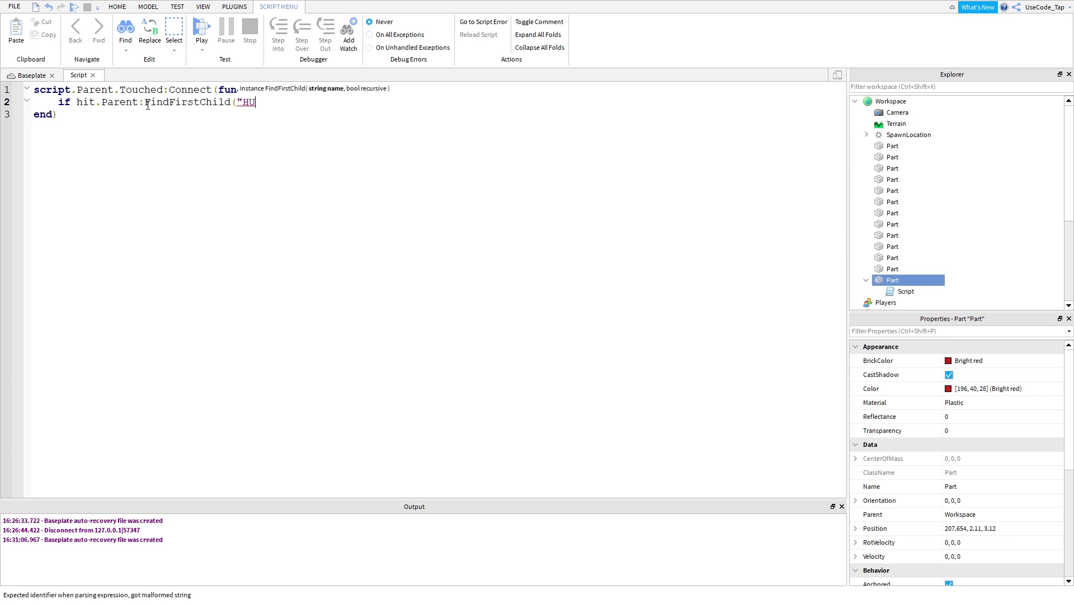
text(anoid") then)
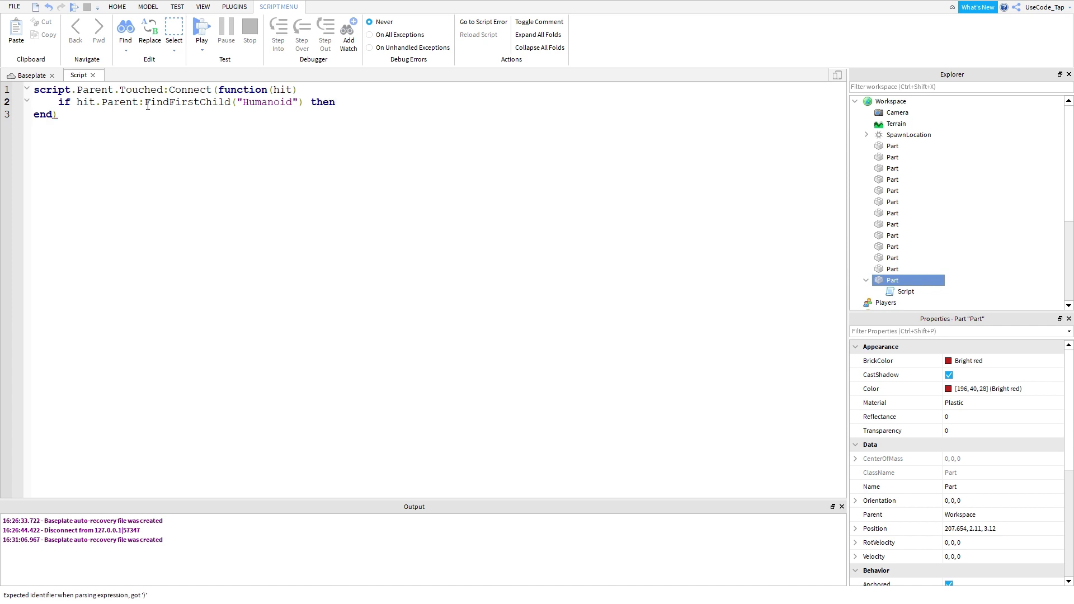
key(Return)
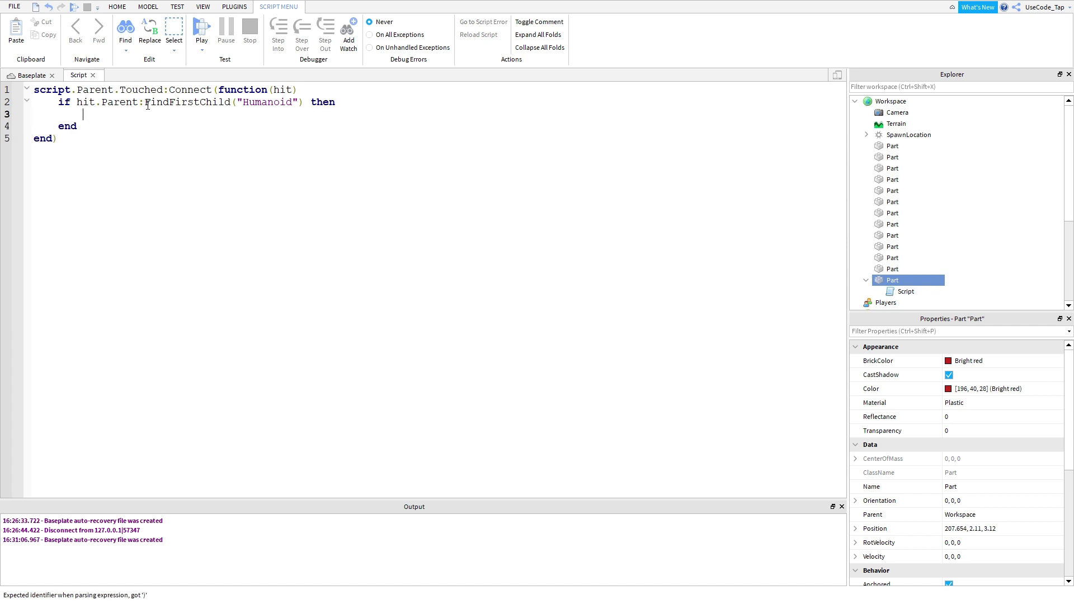
Inside the if block, write the line hit.Parent.Humanoid.Health = 0.
text(HU)
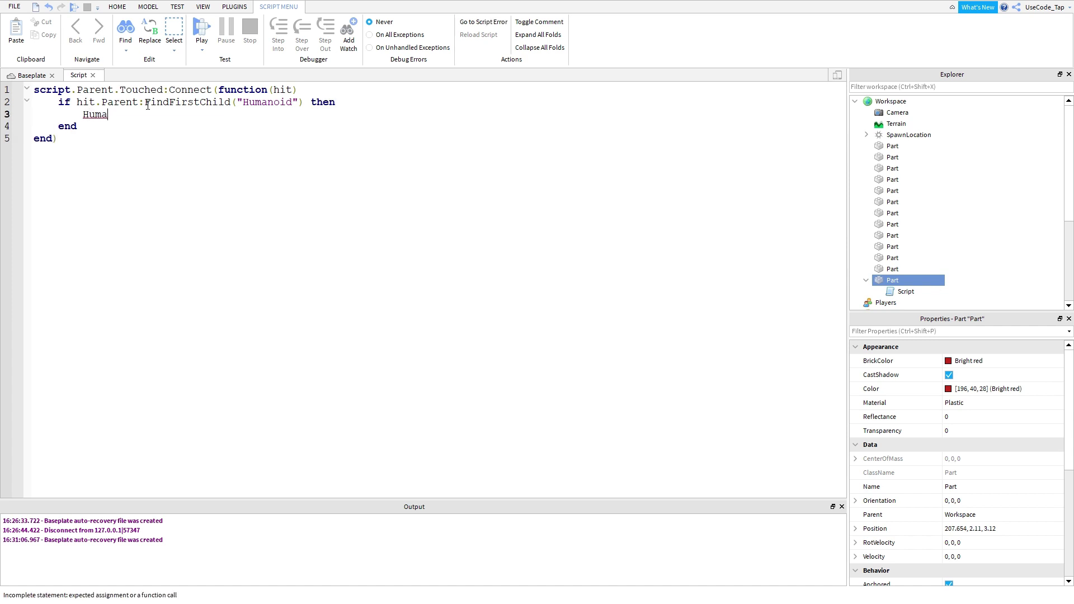
text(.Heat)
key(BackSpace)
text(lth =)
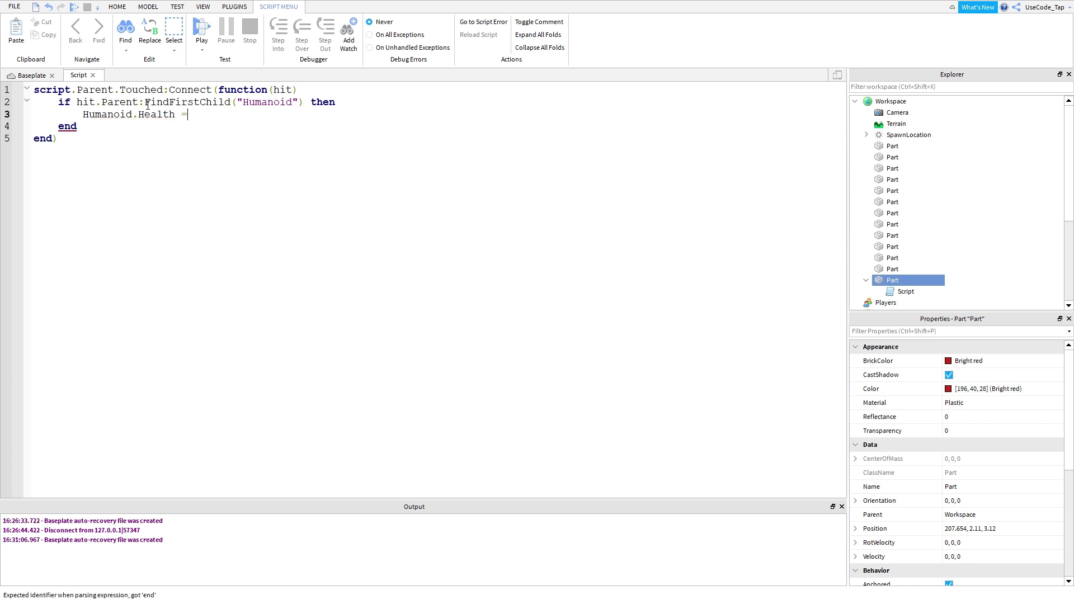
text( Hu)
key(BackSpace)
key(BackSpace)
text(0)
key(Home)
text(hit.Parent.)
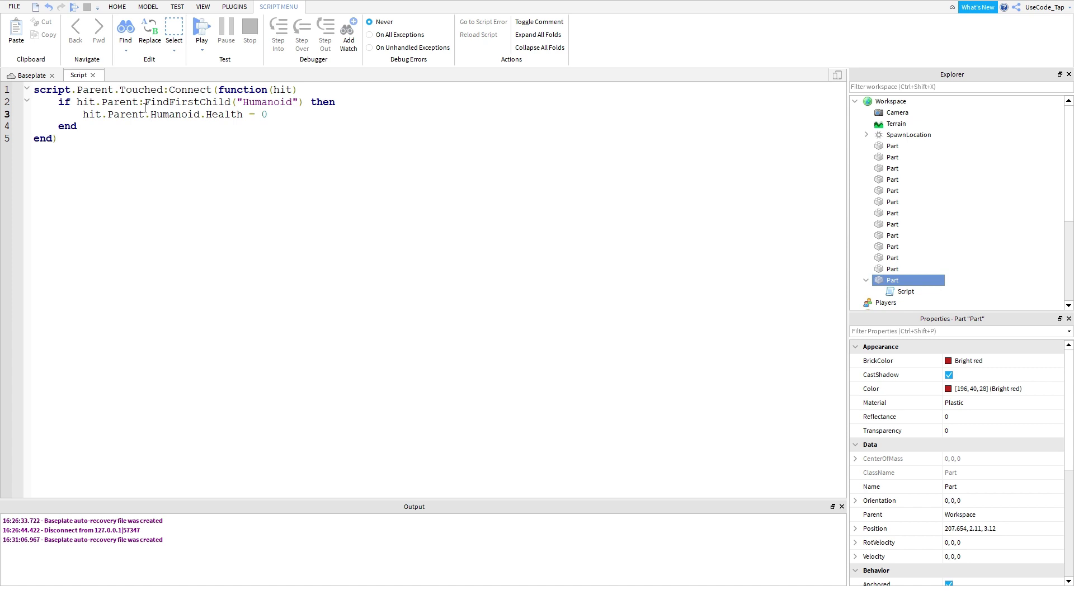
Highlight the condition hit.Parent:FindFirstChild("Humanoid") in the if statement for review.
click(106, 102)
click(288, 102)
drag(257, 103, 77, 104)
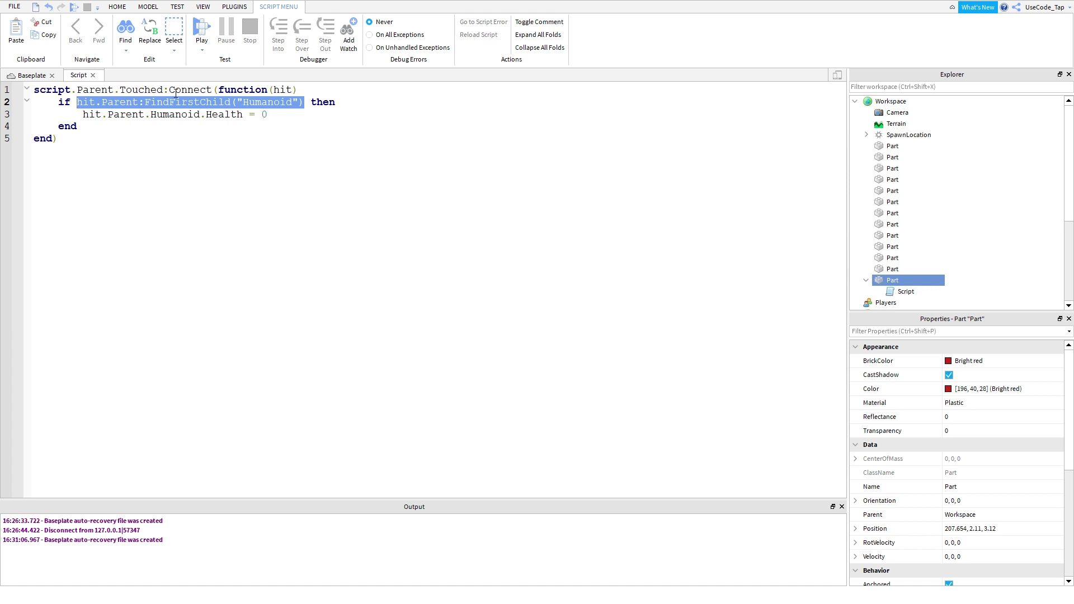
Examine the line hit.Parent.Humanoid.Health = 0 inside the if block and the script around it.
drag(113, 118, 115, 124)
click(116, 124)
drag(193, 116, 278, 117)
click(277, 116)
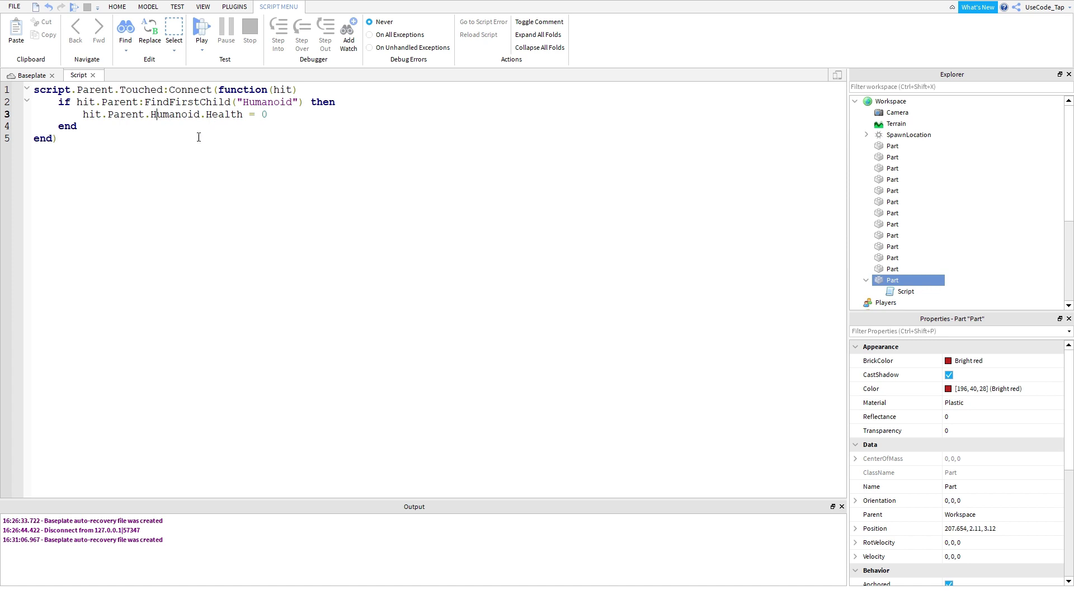
key(ctrl+a)
click(127, 114)
Duplicate the scripted red bar four times, spacing the copies along the lime green section out to an X position of about 229.8.
click(28, 76)
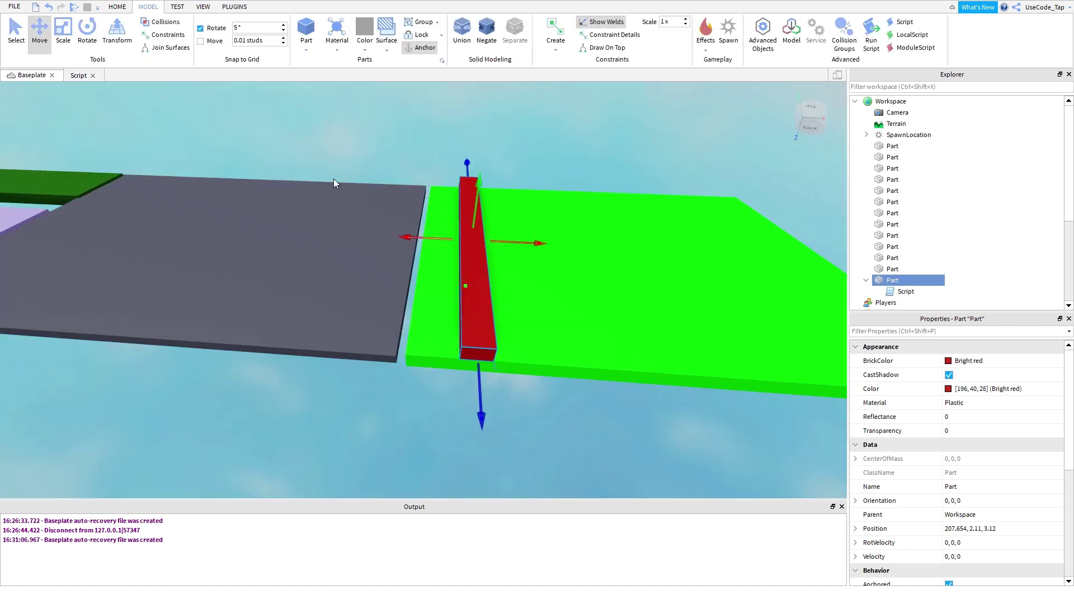
click(459, 160)
click(460, 202)
key(d)
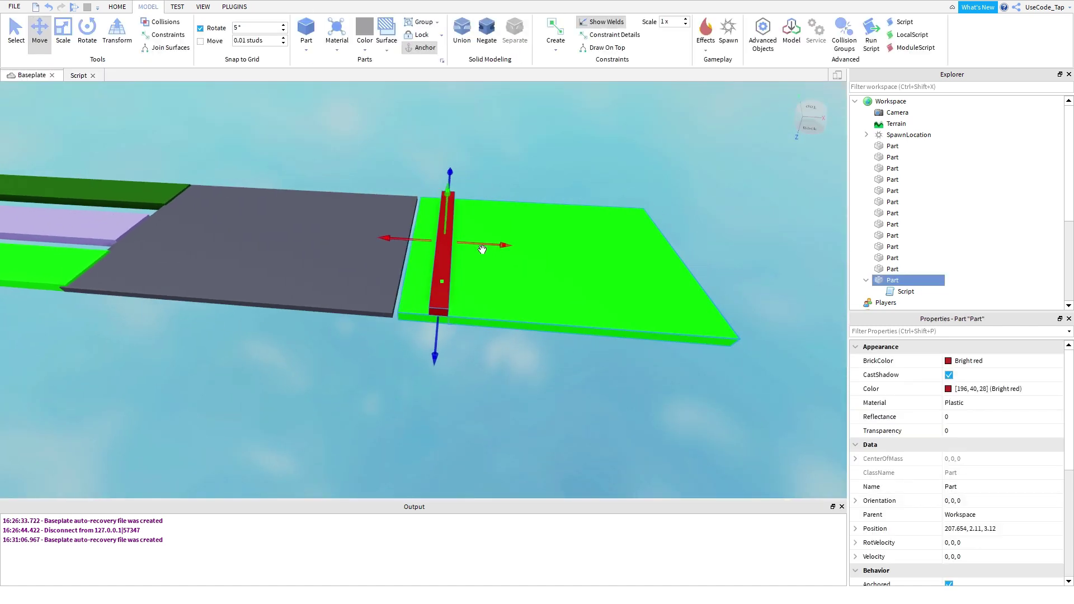
key(ctrl+d)
drag(482, 249, 633, 256)
key(d)
key(ctrl+d)
key(ctrl+d)
key(ctrl+d)
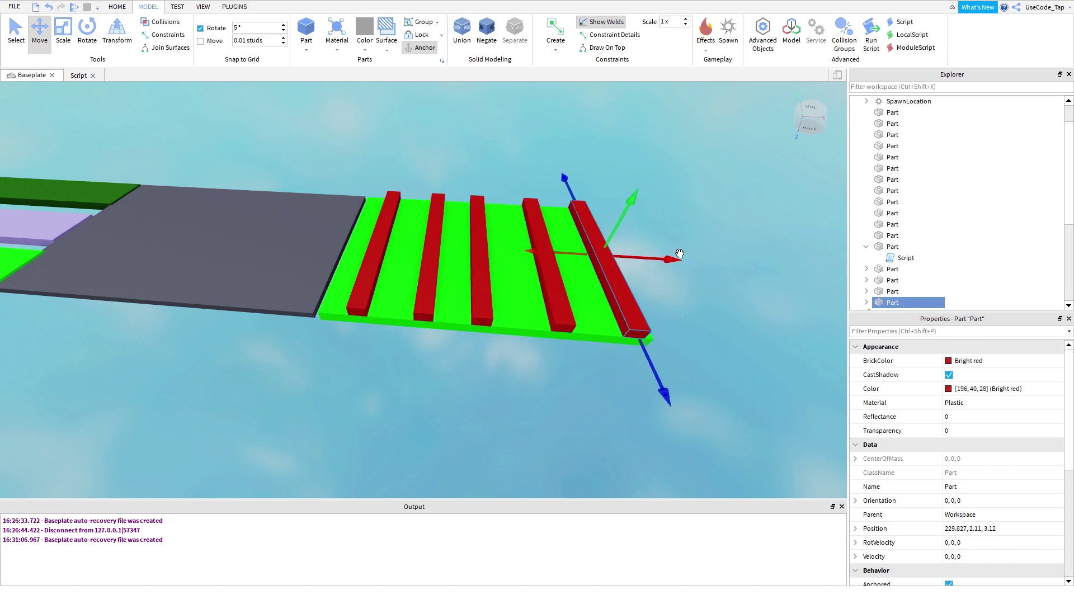
Shift the middle red bar to an X position of about 218.7 to even out the bar spacing.
click(475, 246)
drag(509, 250, 506, 250)
click(656, 221)
key(d)
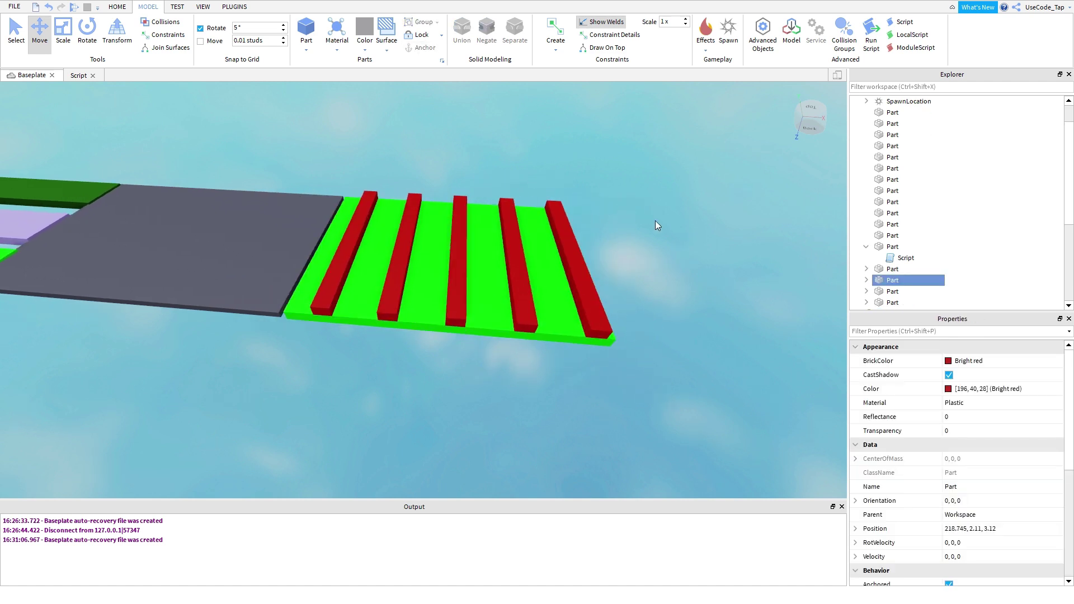
Duplicate the smoky grey platform and move the copy past the far end of the red bars, to about X 248.3.
click(461, 268)
key(ctrl+3)
key(s)
click(228, 210)
click(228, 210)
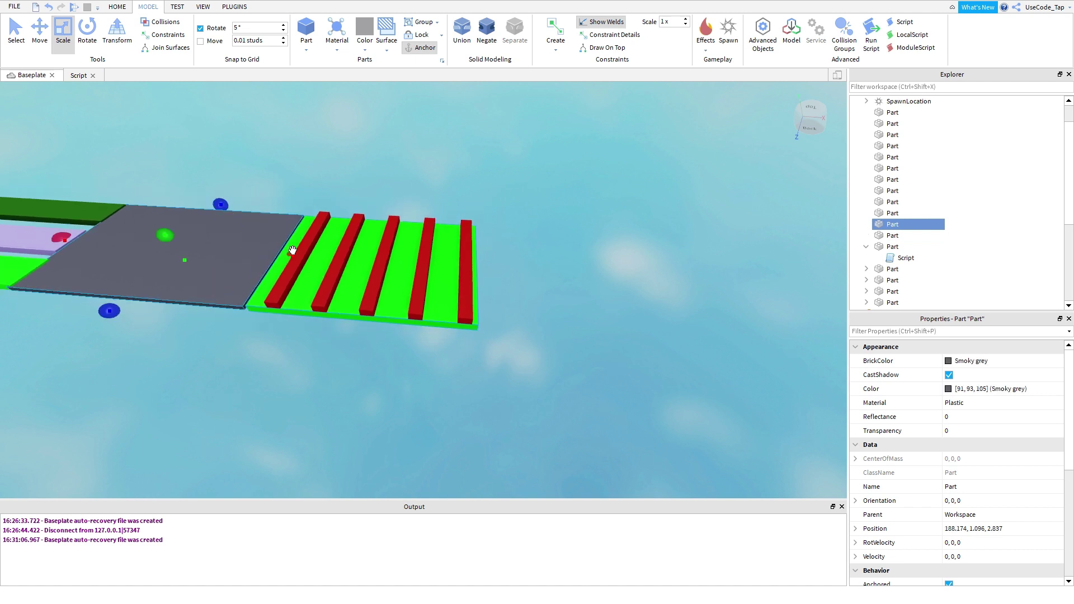
key(ctrl+2)
key(ctrl+d)
key(d)
drag(326, 261, 715, 341)
Set the BrickColor of the new end platform to Camo.
click(962, 361)
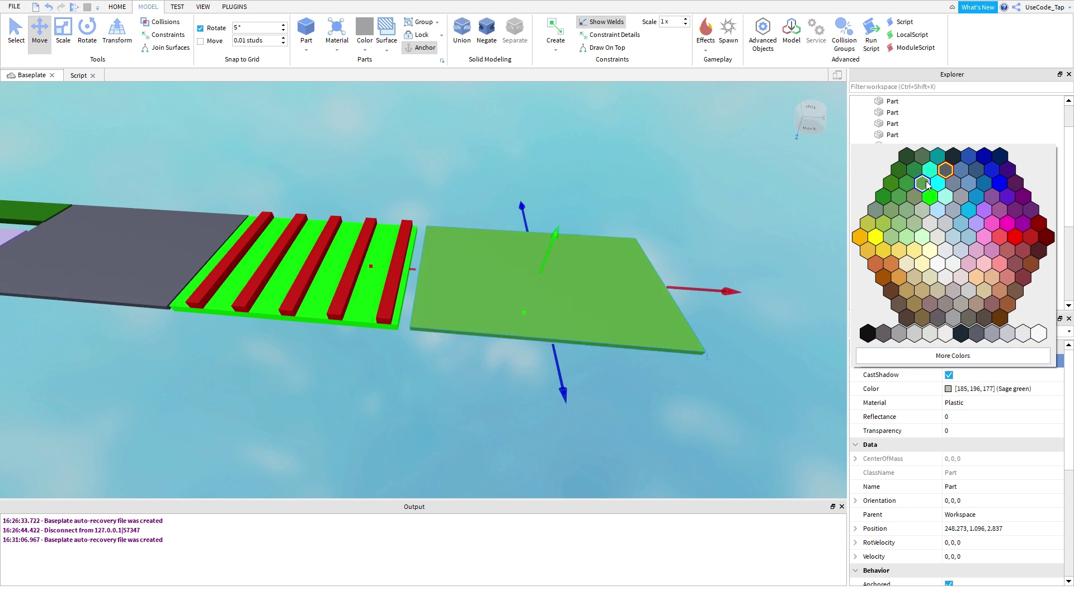
click(891, 183)
click(636, 150)
key(d)
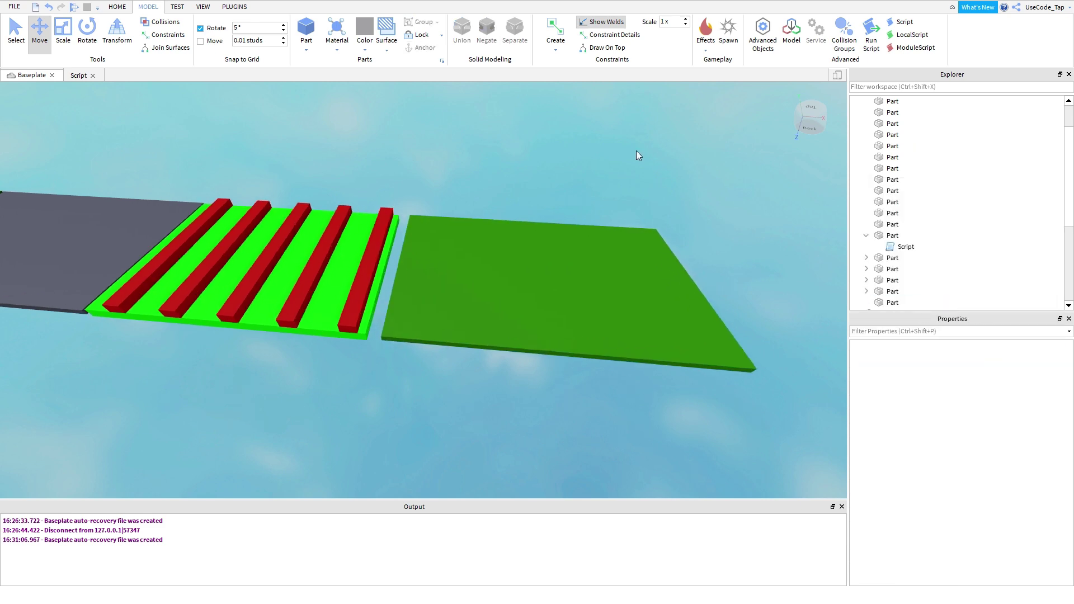
Stretch the lime green platform under the red bars toward the Camo platform to close the gap between them.
right_drag(636, 150, 497, 226)
scroll(526, 148, down, 3)
scroll(526, 149, up, 3)
key(s)
click(528, 231)
key(a)
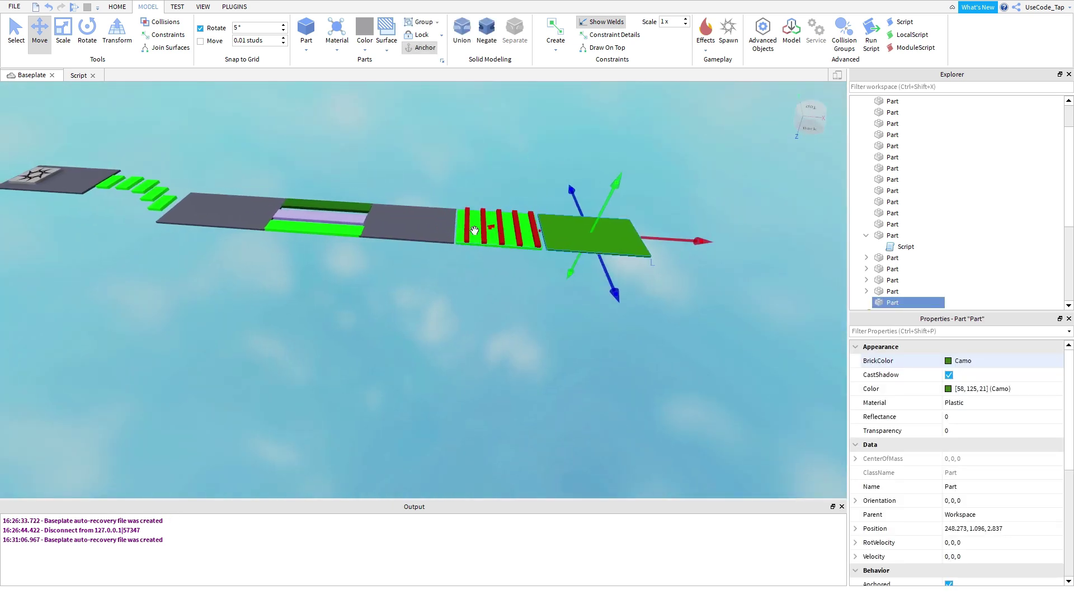
click(462, 230)
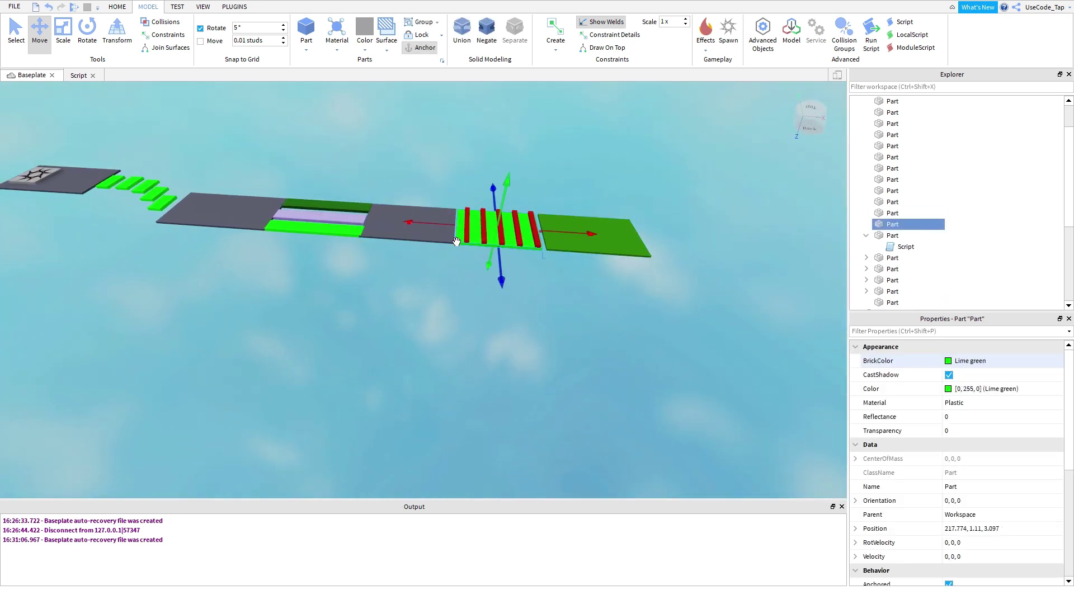
scroll(498, 199, up, 3)
right_drag(505, 196, 510, 196)
key(w)
key(ctrl+3)
key(w)
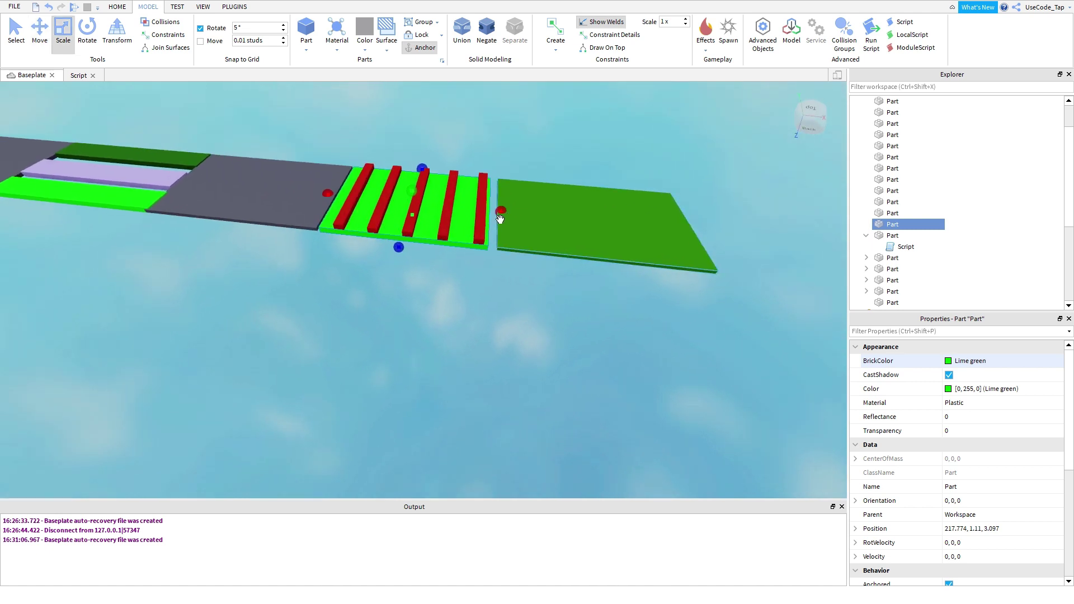
drag(499, 211, 506, 213)
click(513, 146)
Start a playtest from the spawn and jump the character over the green stepping platforms to the next grey platform.
key(a)
key(w)
right_drag(511, 146, 491, 142)
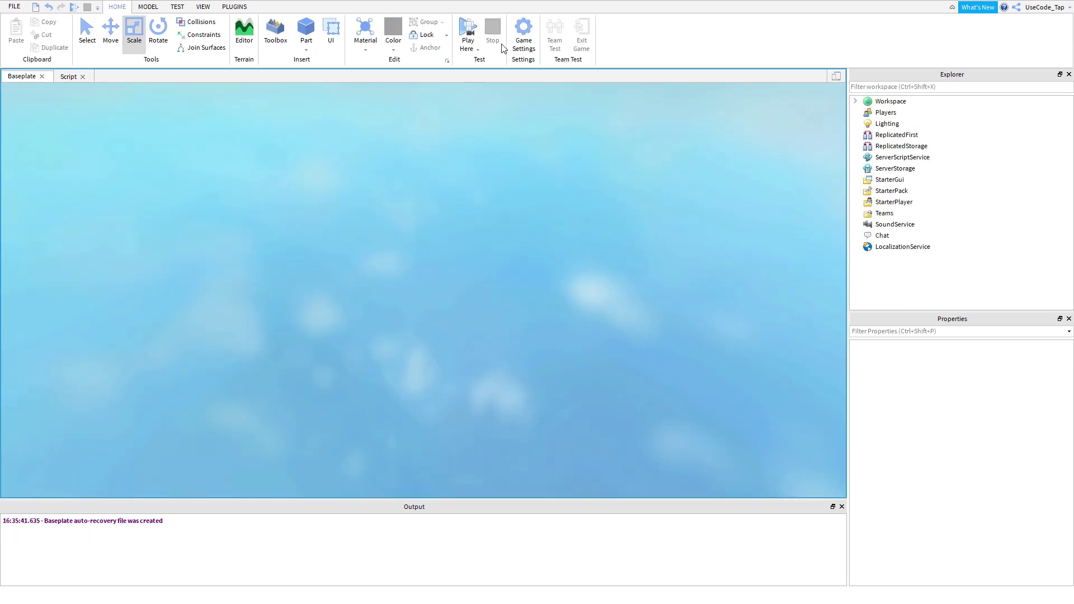
click(481, 45)
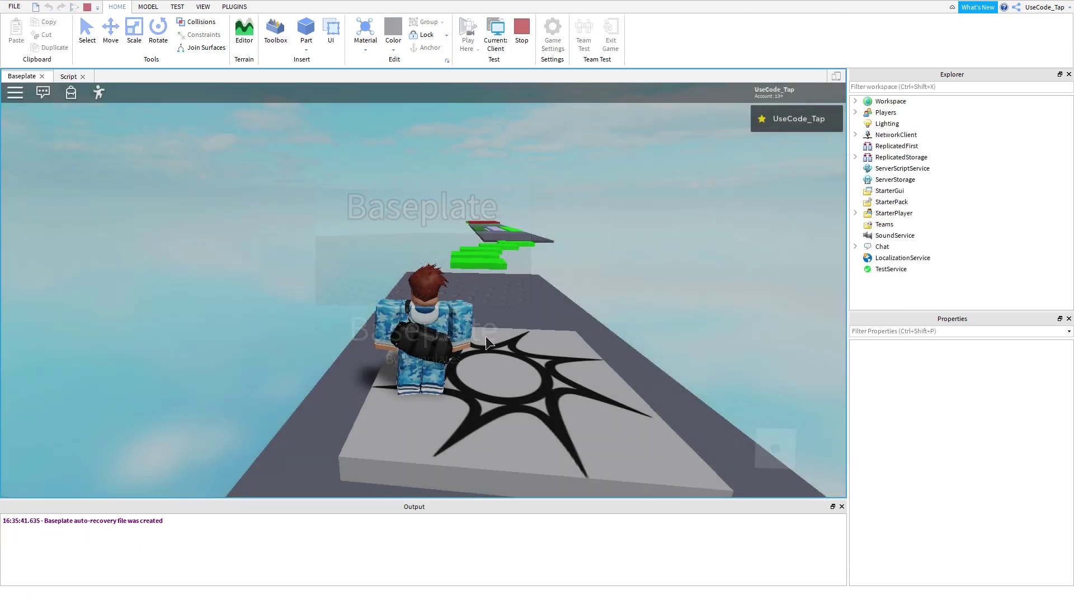
key(w)
key(w)
right_drag(511, 318, 511, 319)
key(w)
key(space)
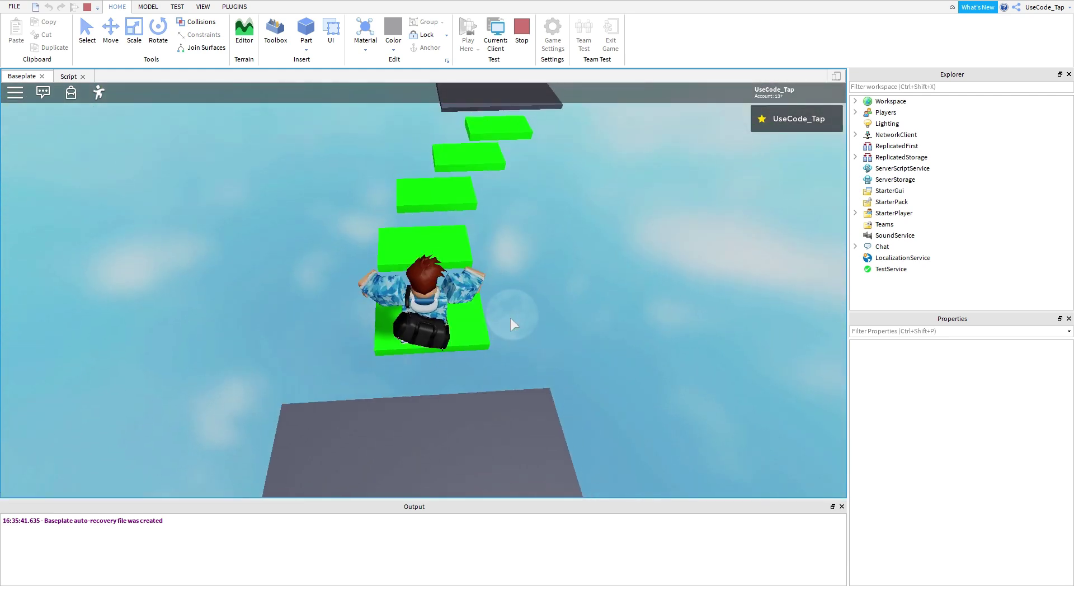
key(w)
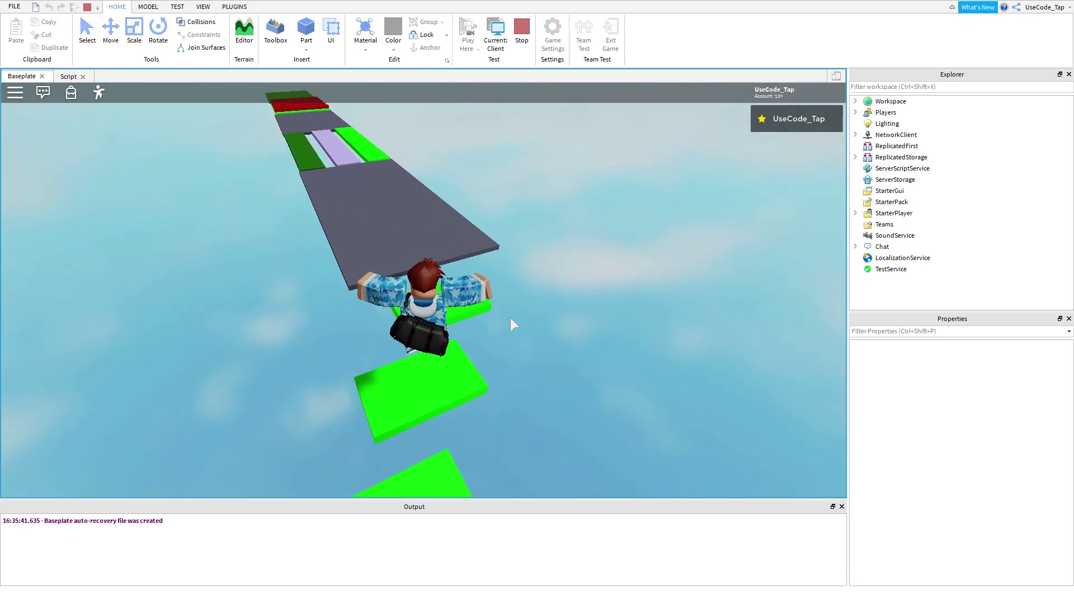
key(w)
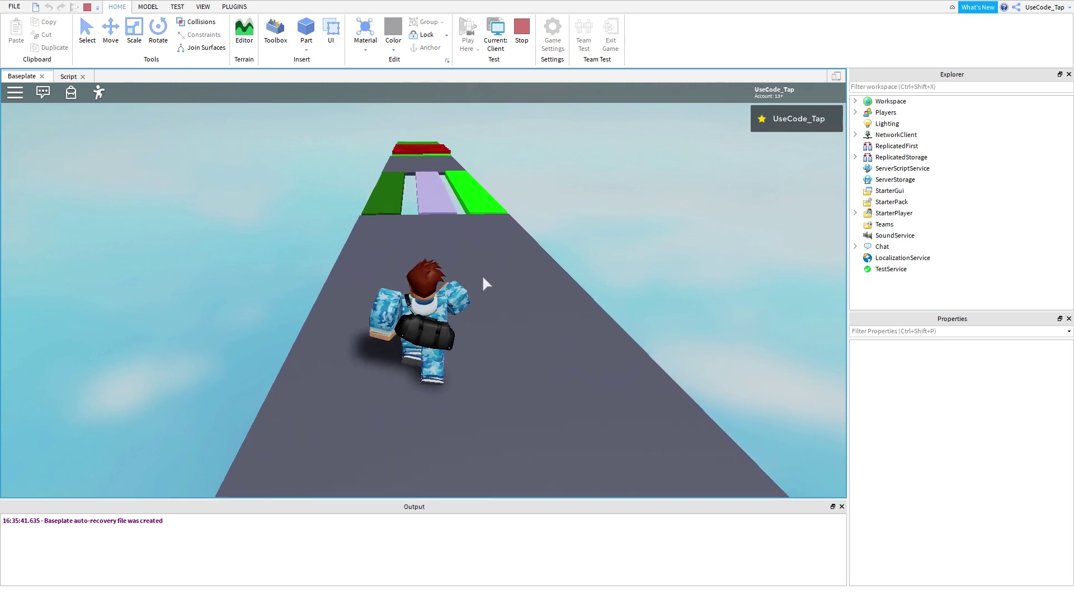
Take the character across the three-plank bridge and into the red bars to test the kill script.
key(w)
key(space)
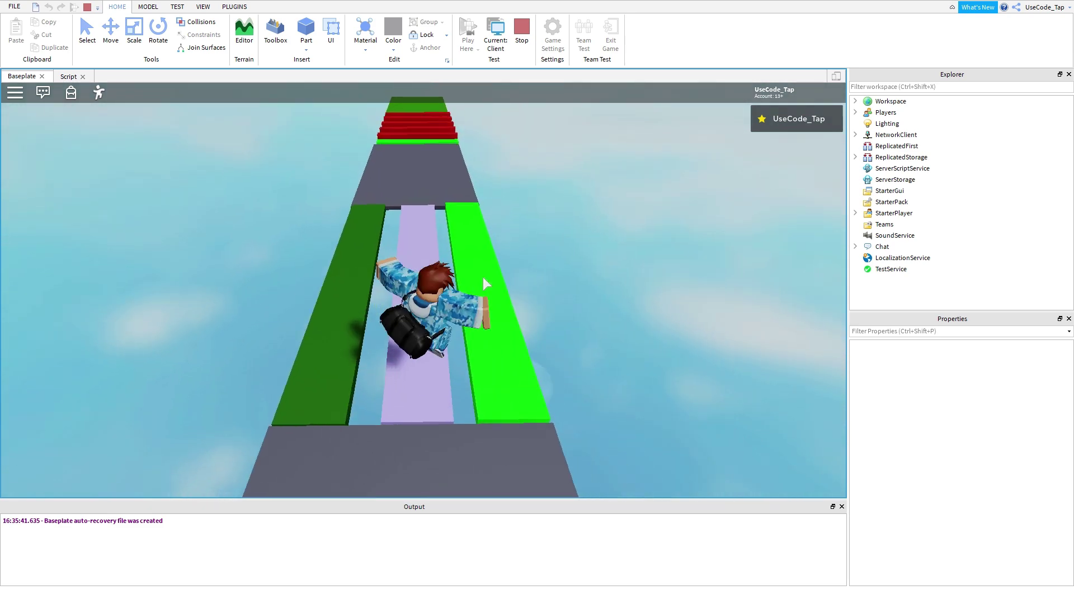
right_drag(370, 271, 500, 118)
key(s)
key(space)
key(w)
key(w)
key(space)
key(space)
key(space)
key(d)
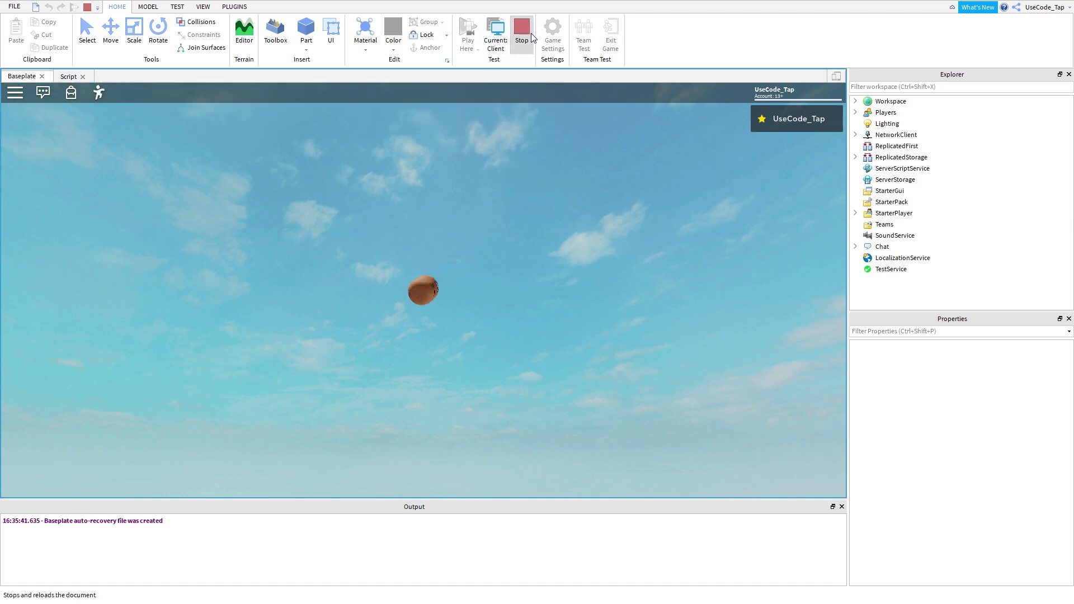
Stop the playtest and view the whole obstacle course in the editor.
click(522, 28)
key(w)
right_drag(498, 232, 498, 232)
key(s)
key(s)
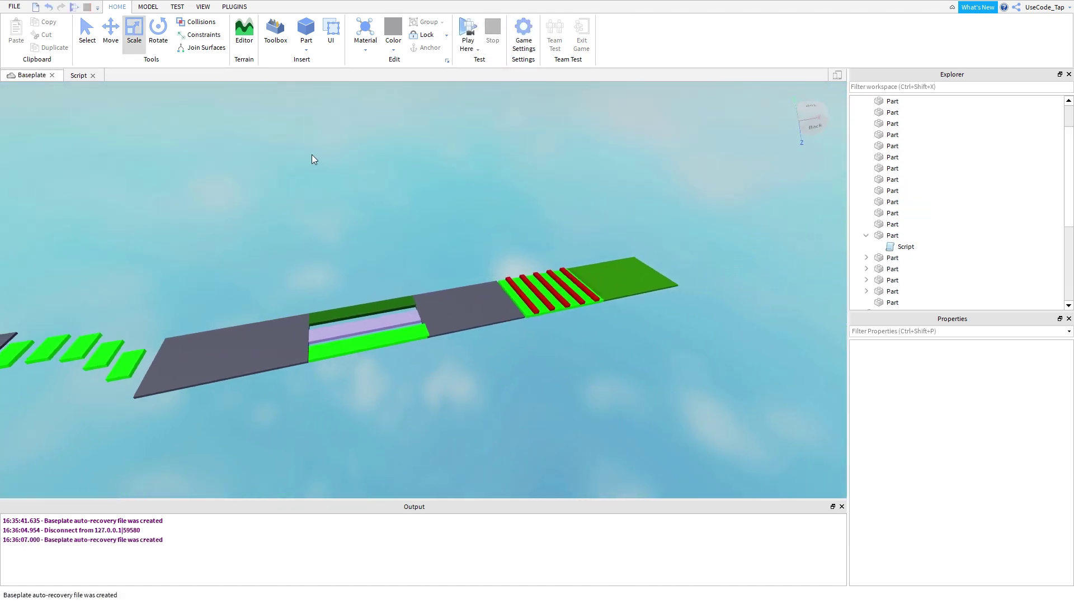
Publish the course to Roblox as a new place named MyFirstObby with its privacy set to Public.
click(13, 7)
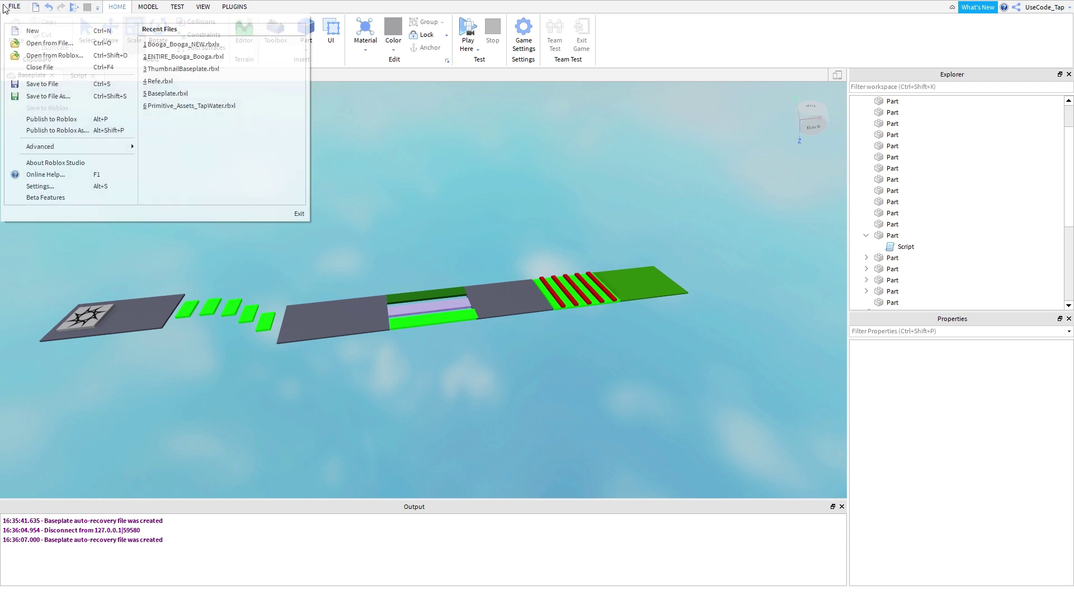
click(52, 120)
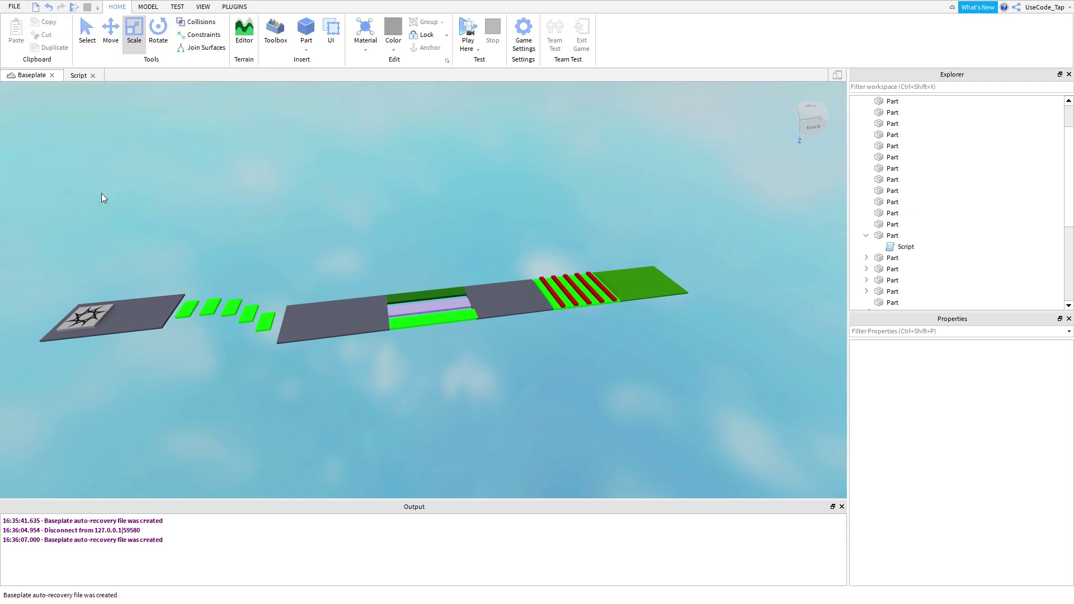
drag(407, 171, 351, 137)
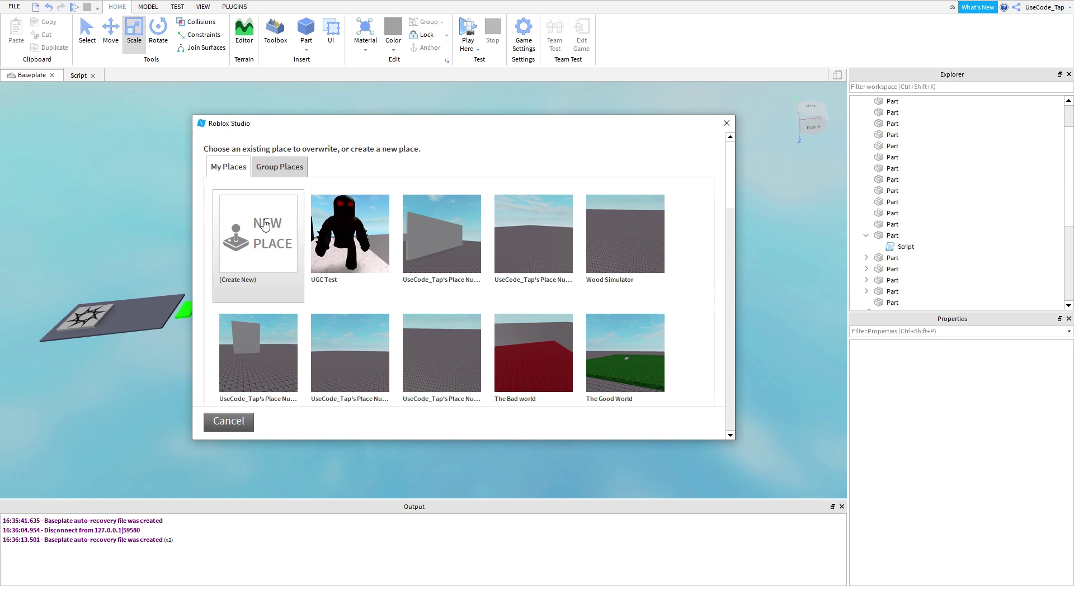
click(265, 224)
key(ctrl+a)
key(BackSpace)
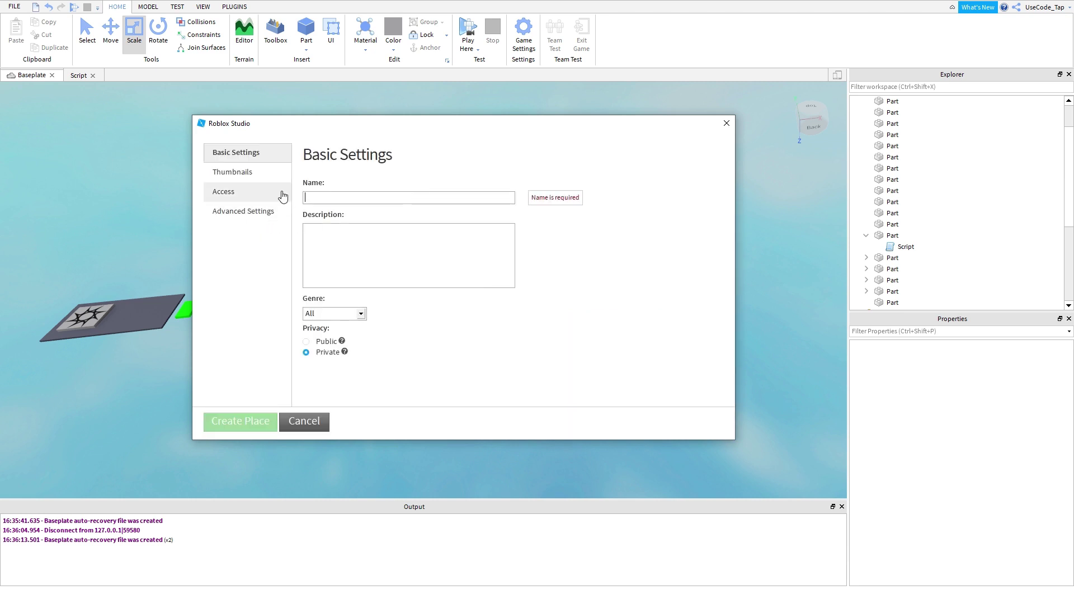
text(MyFirstObby)
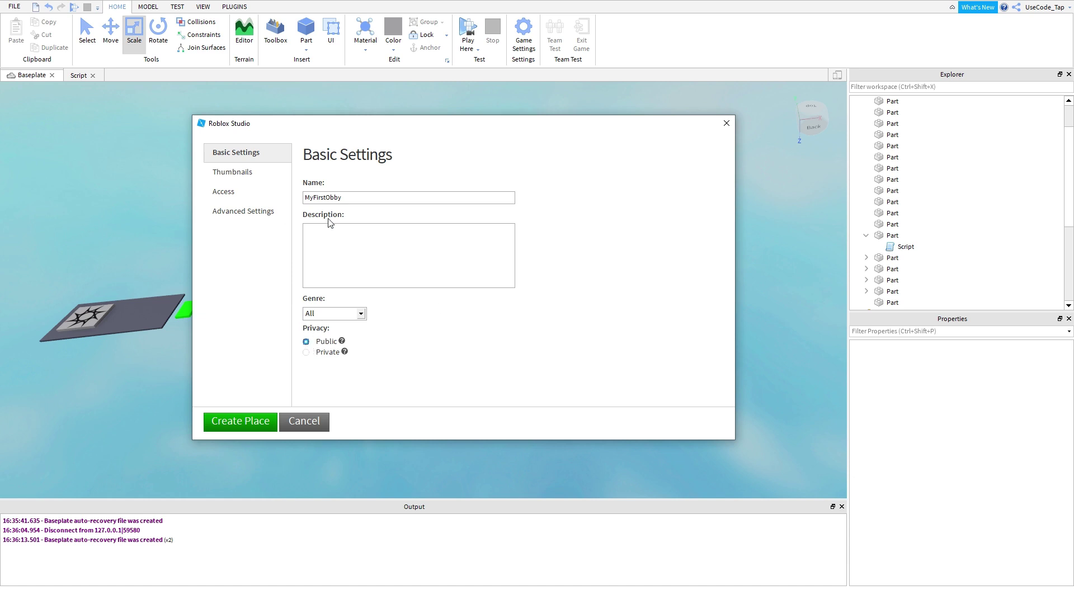
click(239, 422)
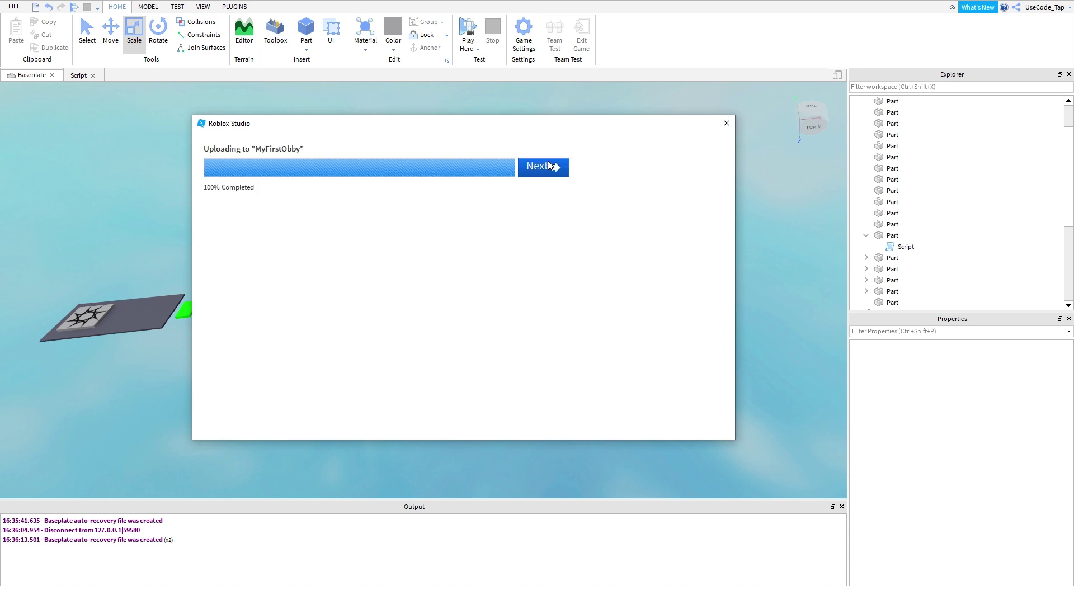
click(543, 176)
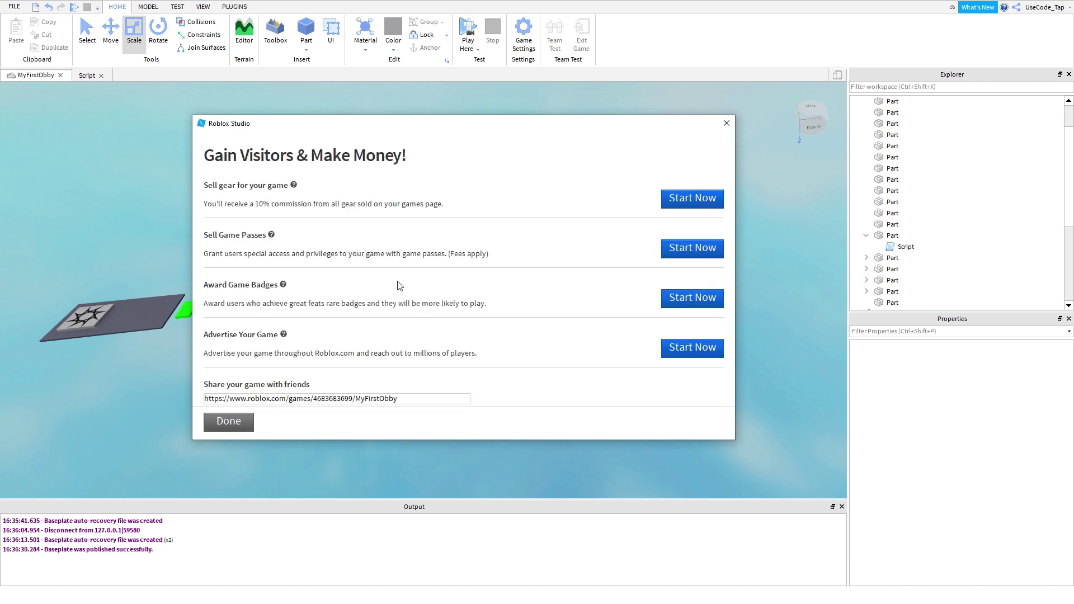
Copy the game's share link and open it in a new Firefox tab.
drag(418, 401, 155, 398)
key(ctrl+c)
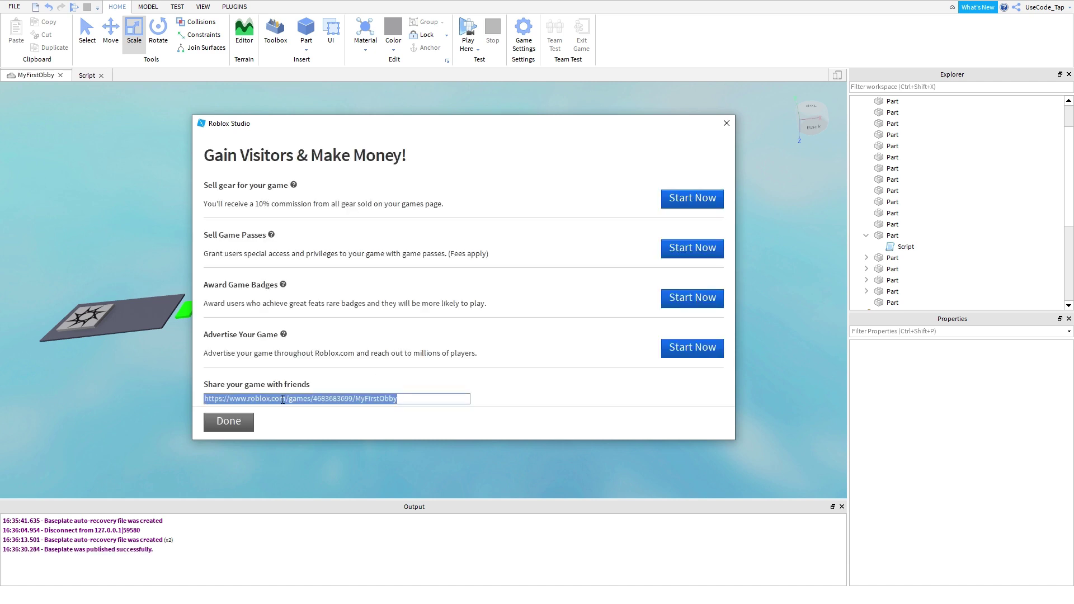
key(alt+Tab)
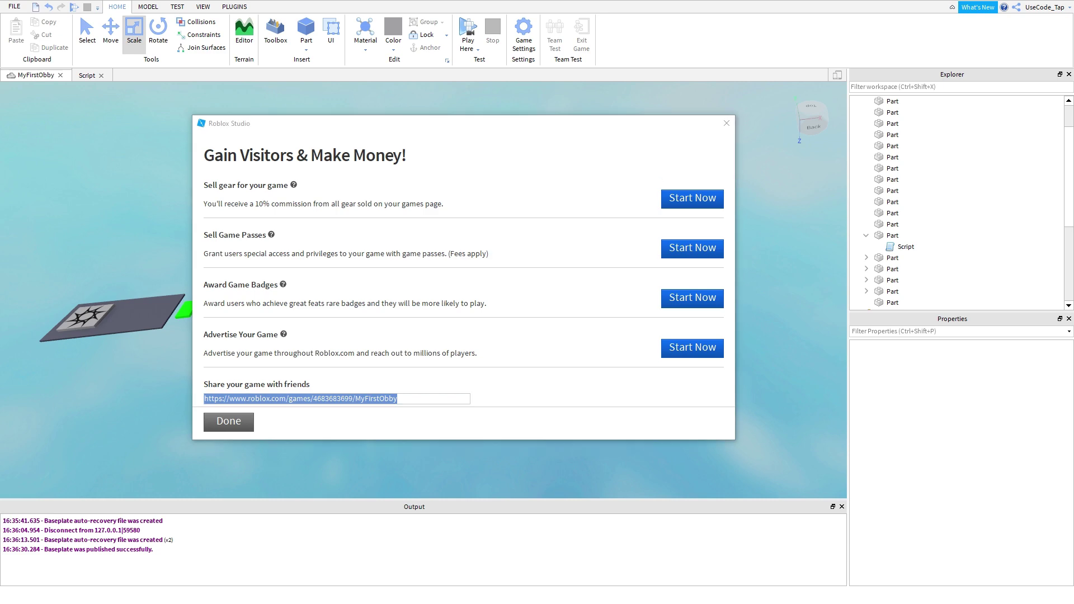
key(ctrl+t)
key(ctrl+v)
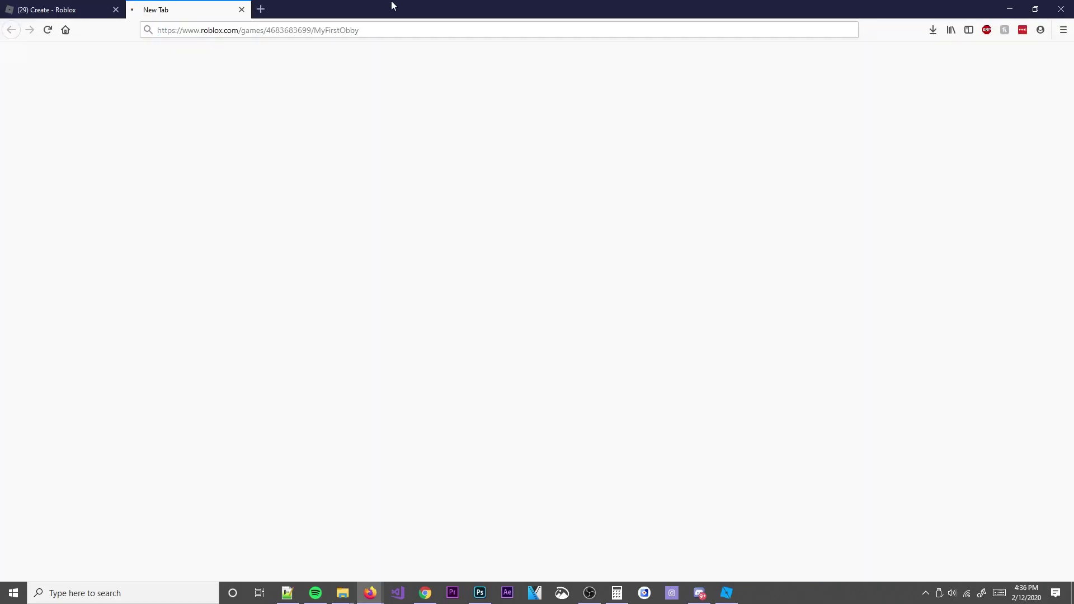
key(Return)
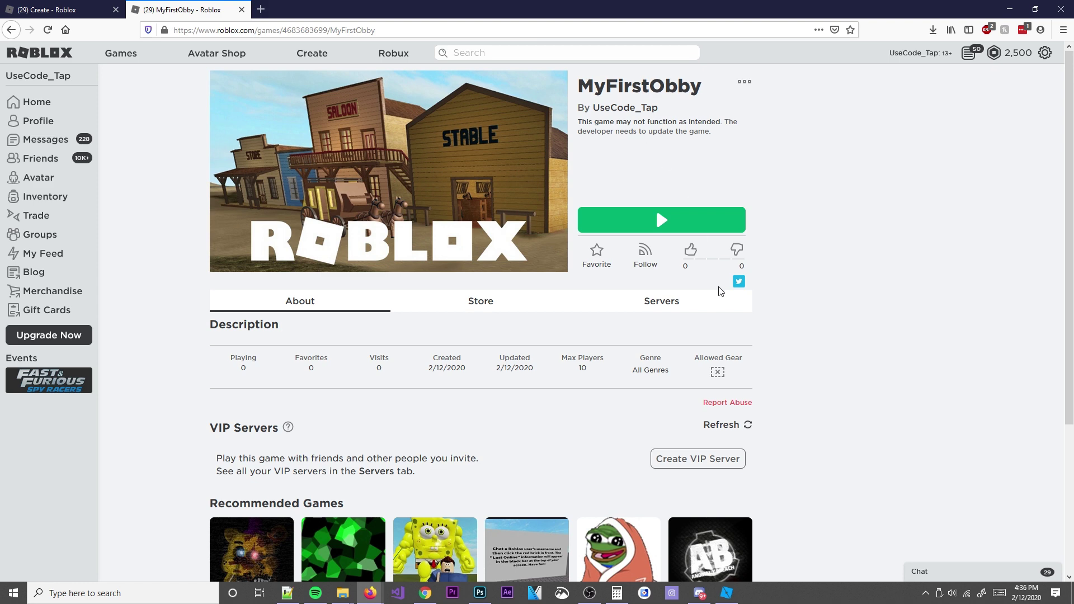
Switch back to Roblox Studio, close the publishing dialog and look over the finished course.
click(726, 592)
click(730, 121)
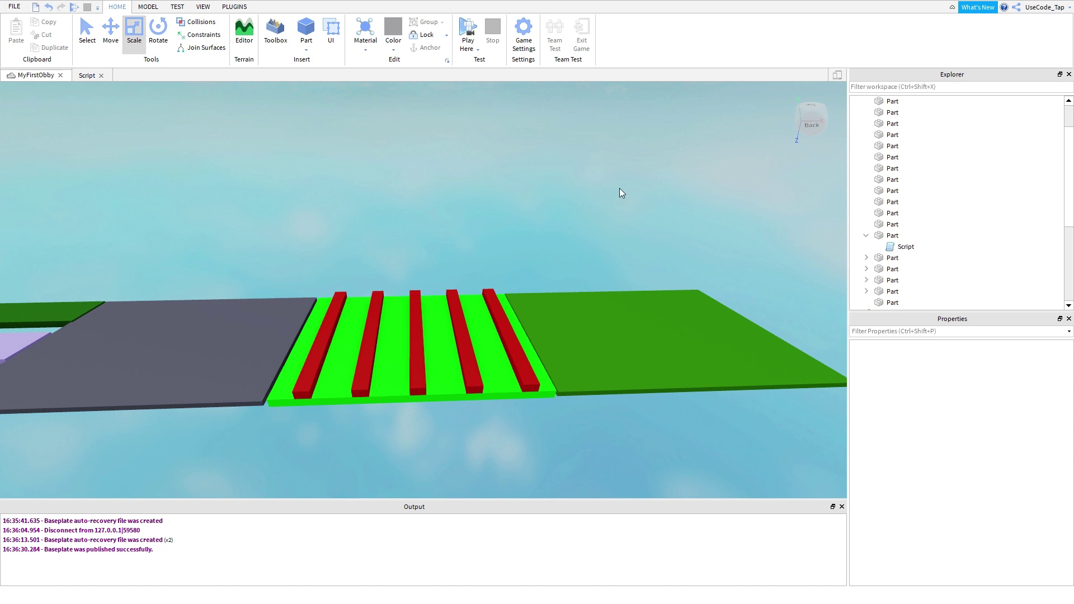
right_drag(619, 188, 546, 237)
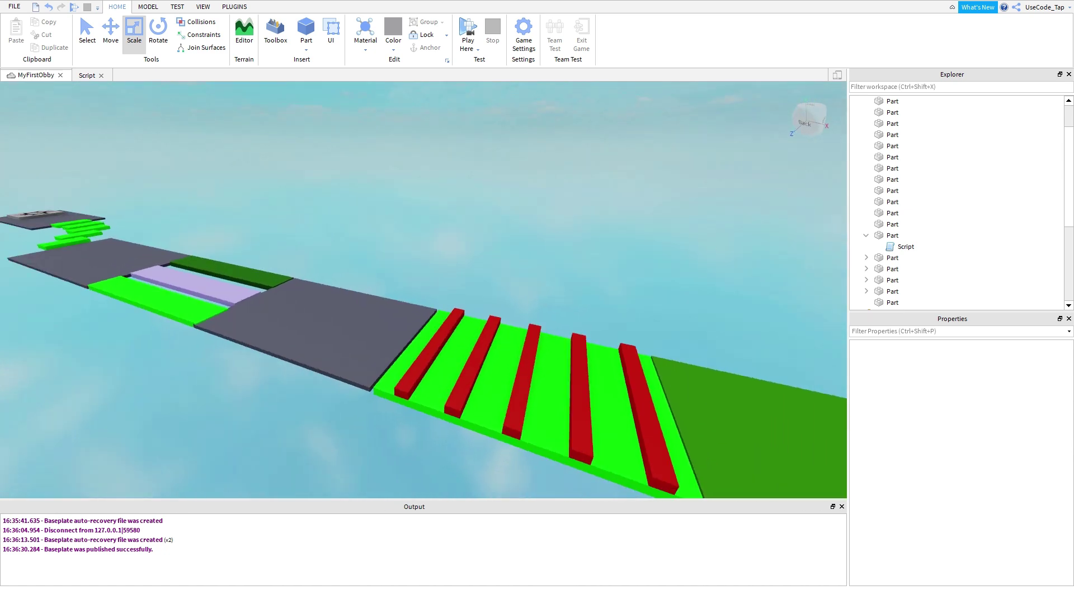